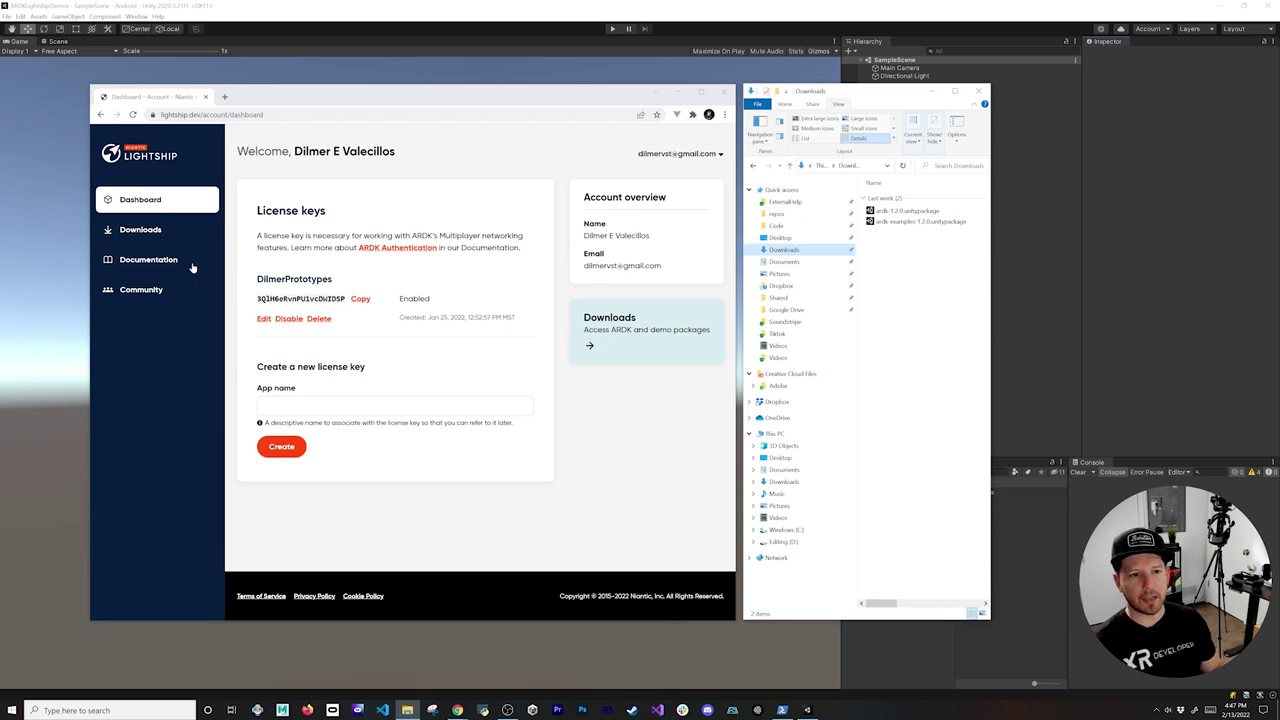
- Create a new license key using the suggested YouTube videos app name, and copy the generated key
click(300, 405)
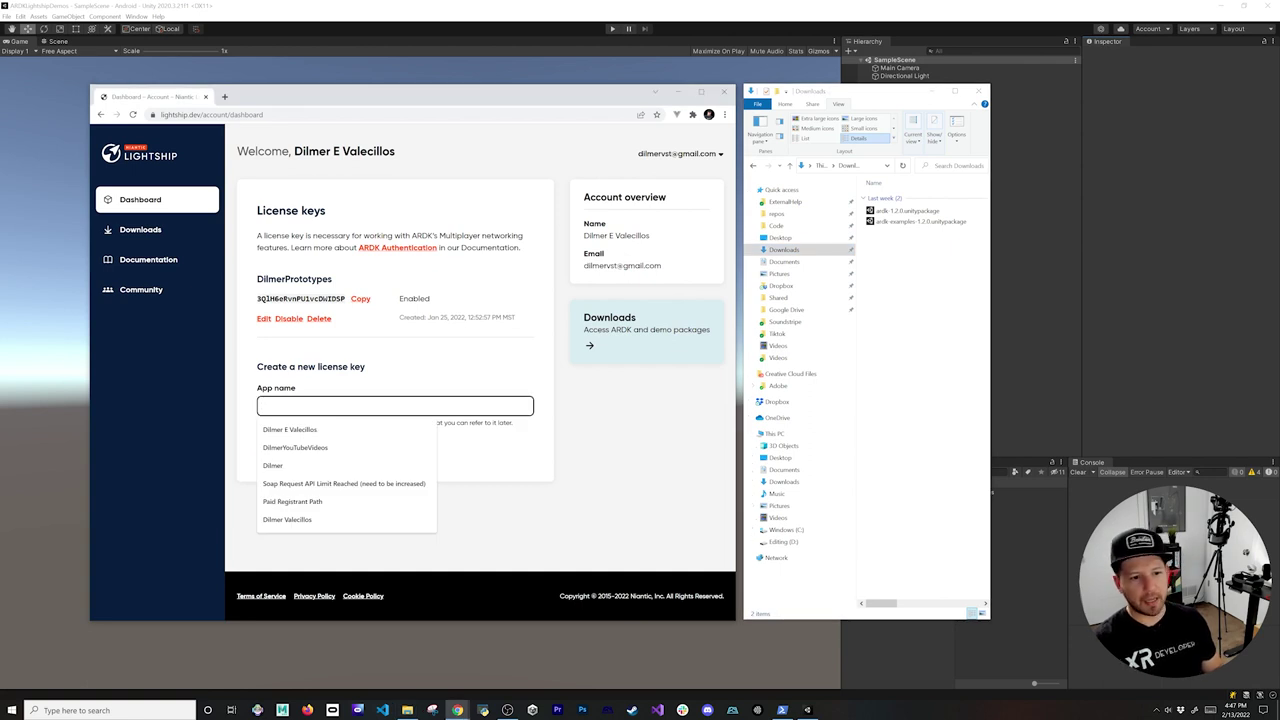
text(Dilmer)
key(Down)
key(Down)
key(Return)
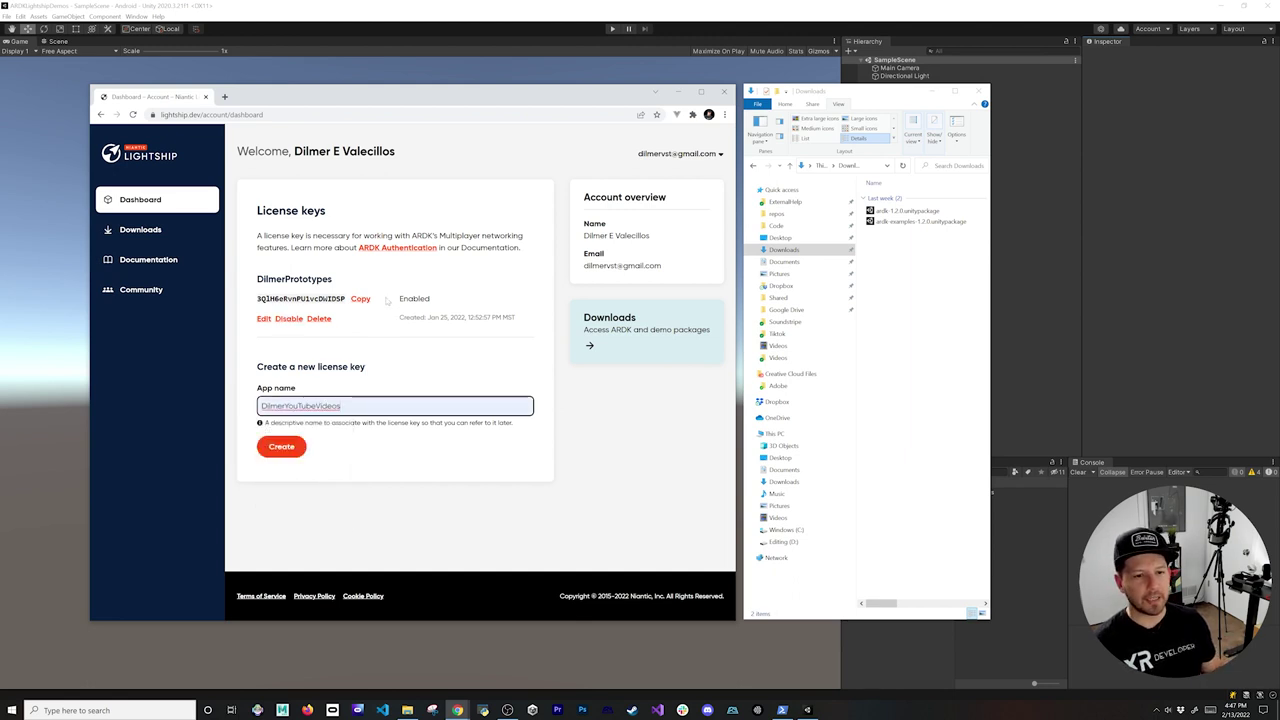
click(283, 447)
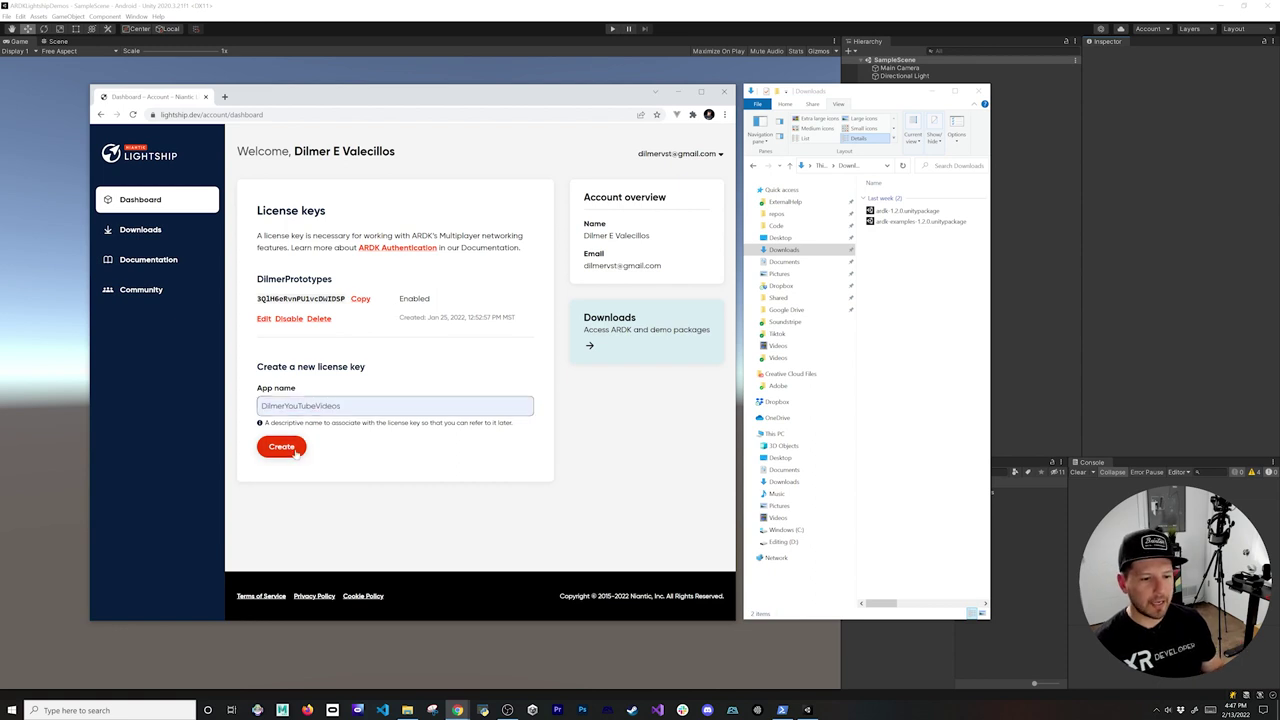
double_click(345, 374)
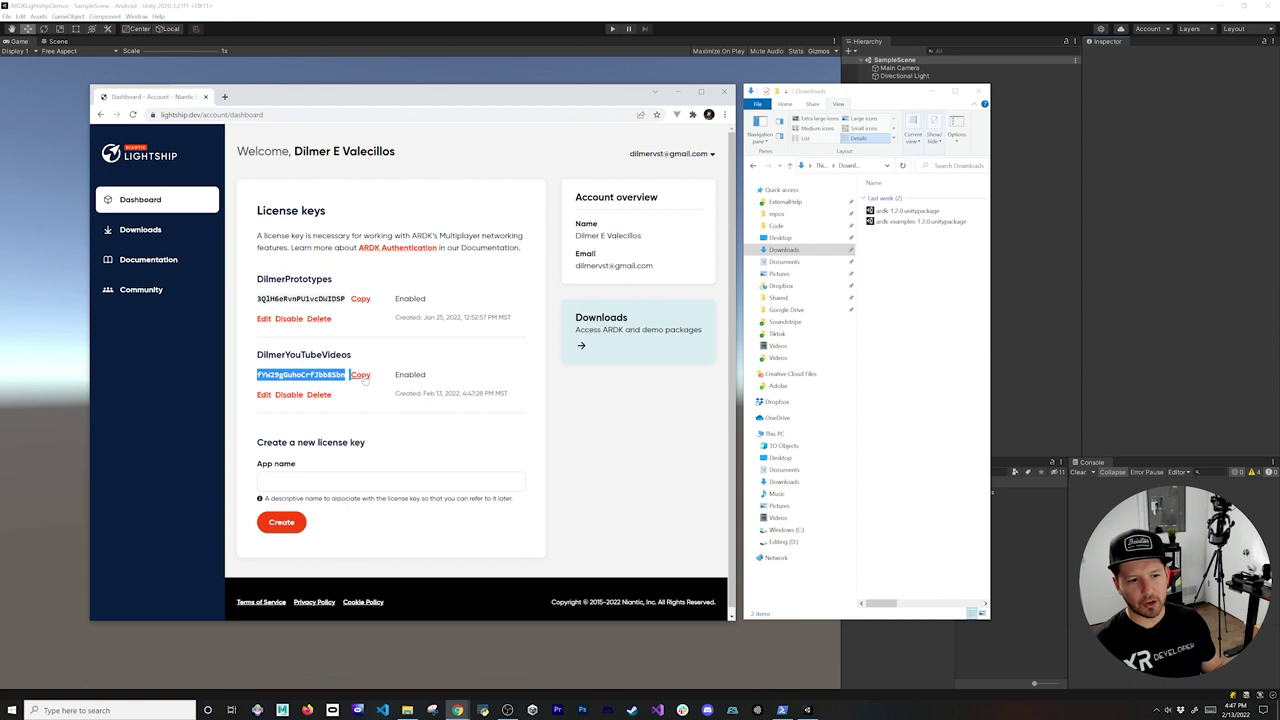
- Import the downloaded ardk-1.2.0 package and the ardk-examples-1.2.0 package into the Unity project with all their contents
click(677, 91)
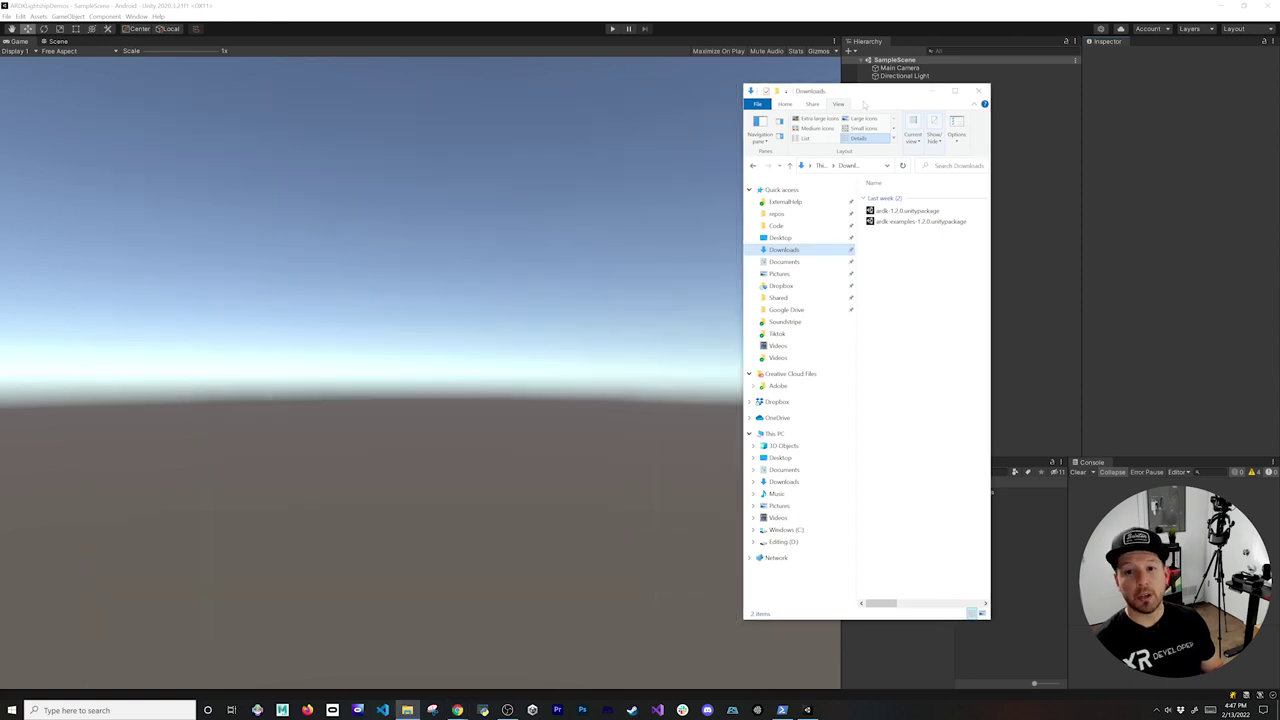
drag(892, 99, 461, 96)
click(470, 209)
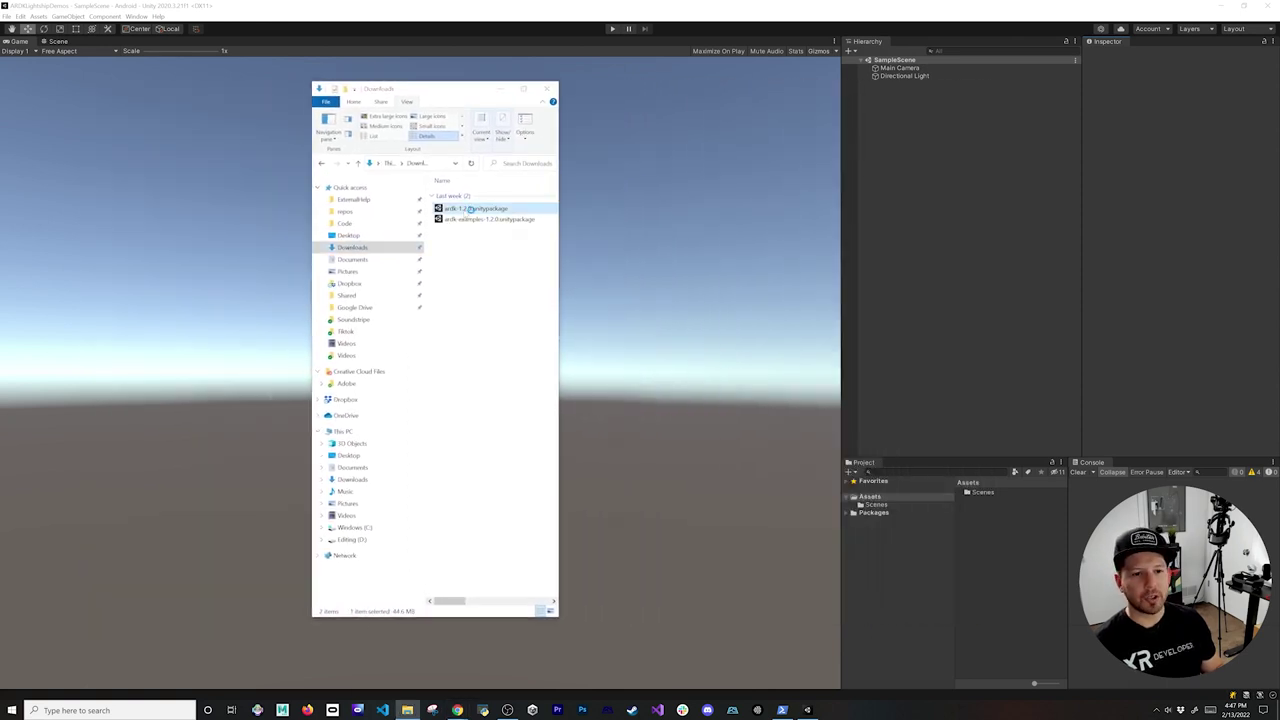
double_click(470, 209)
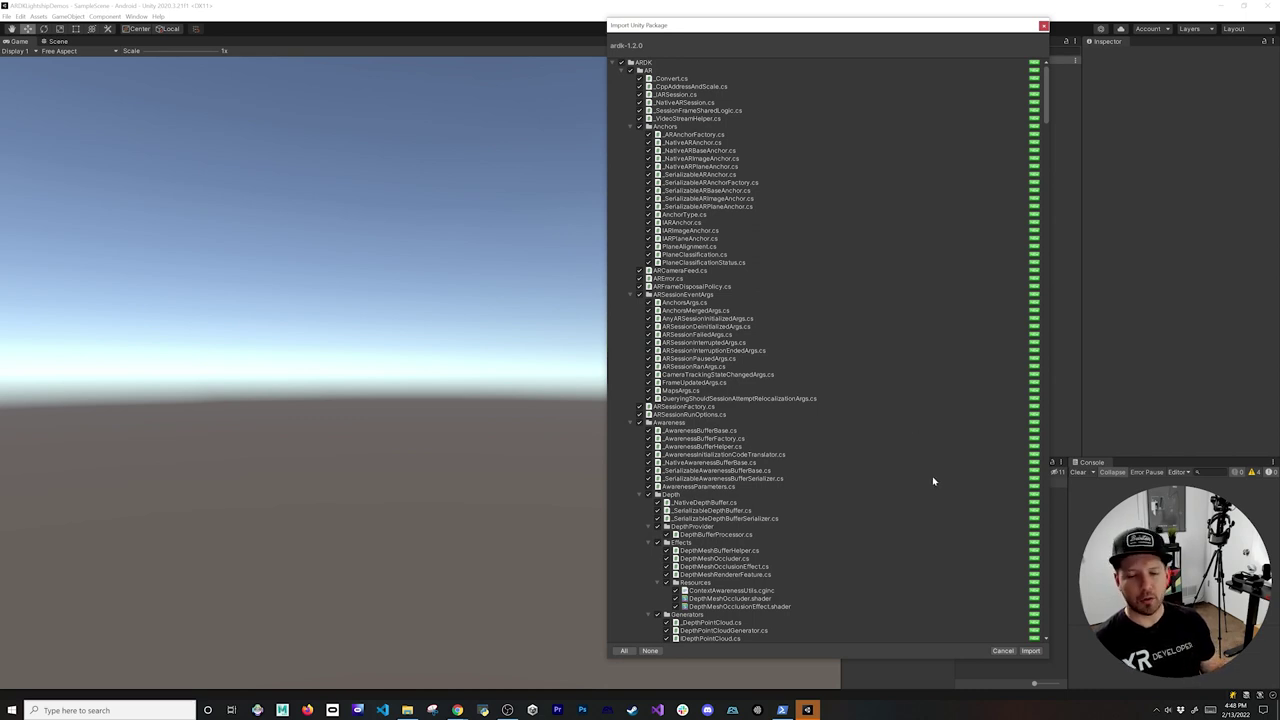
click(1031, 651)
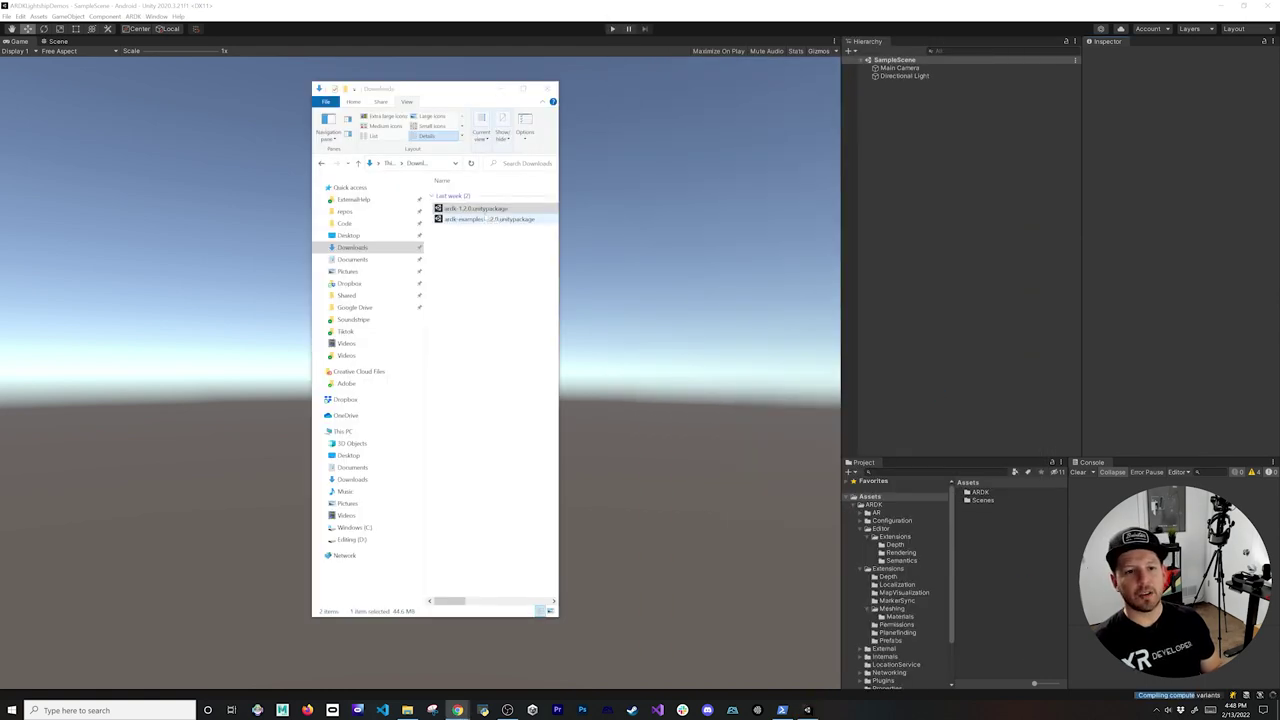
click(472, 219)
double_click(472, 219)
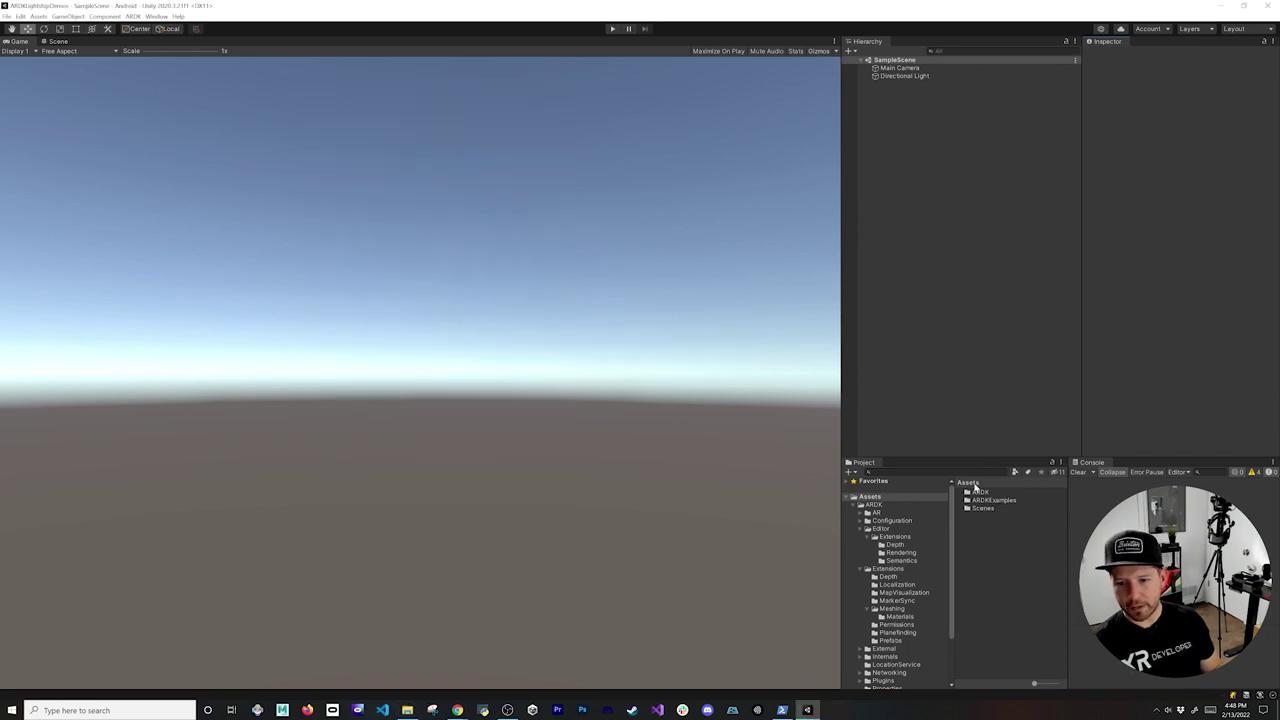
- Create a folder named Resources directly under Assets
right_click(877, 498)
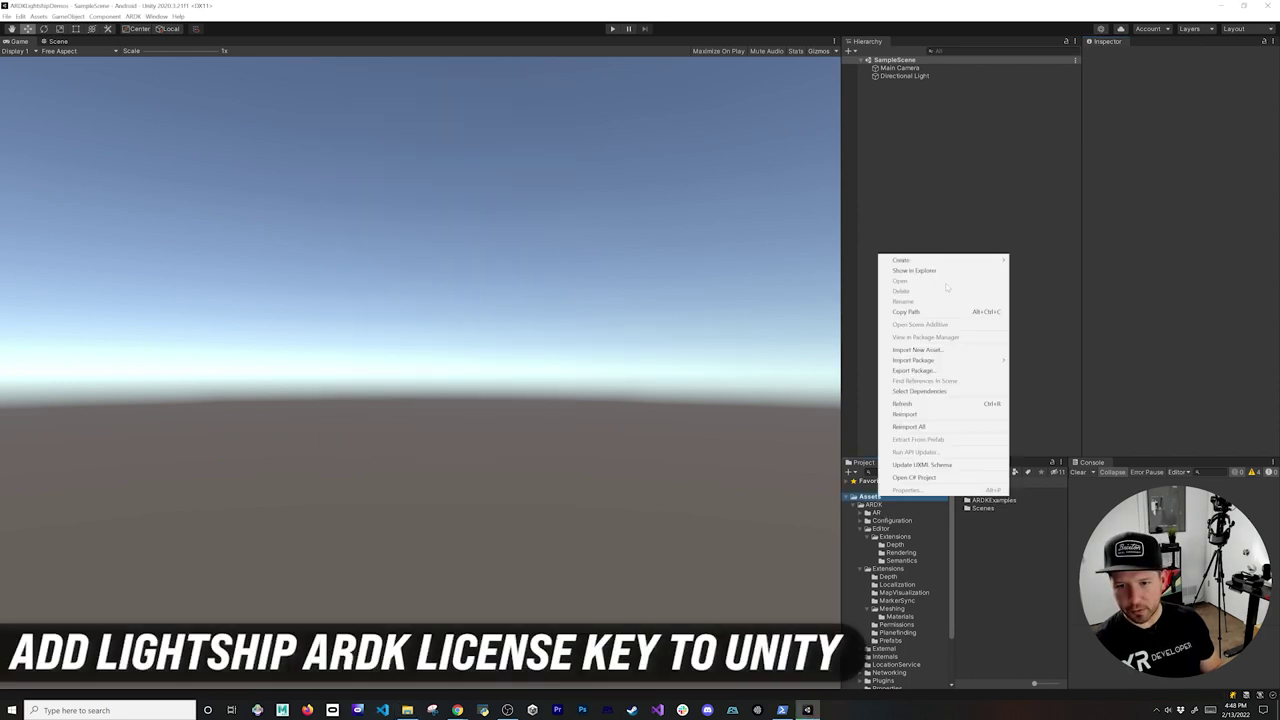
mouse_move(940, 260)
click(1030, 283)
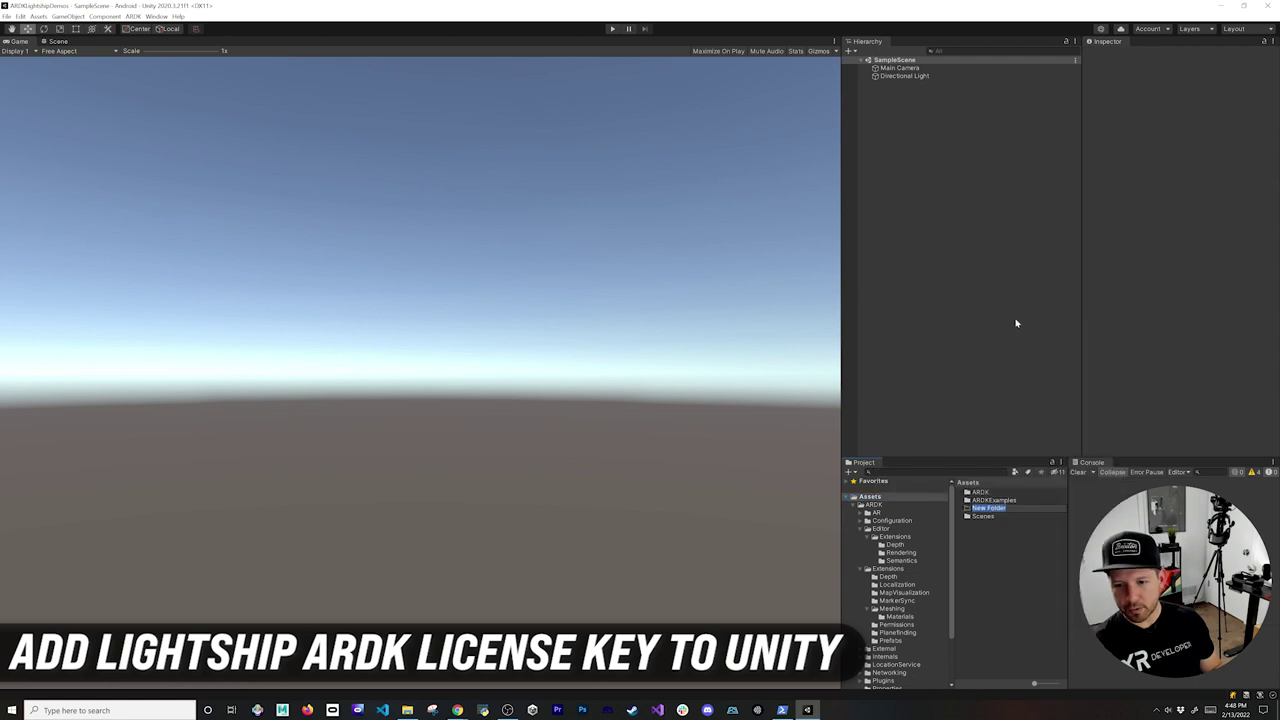
text(Resources)
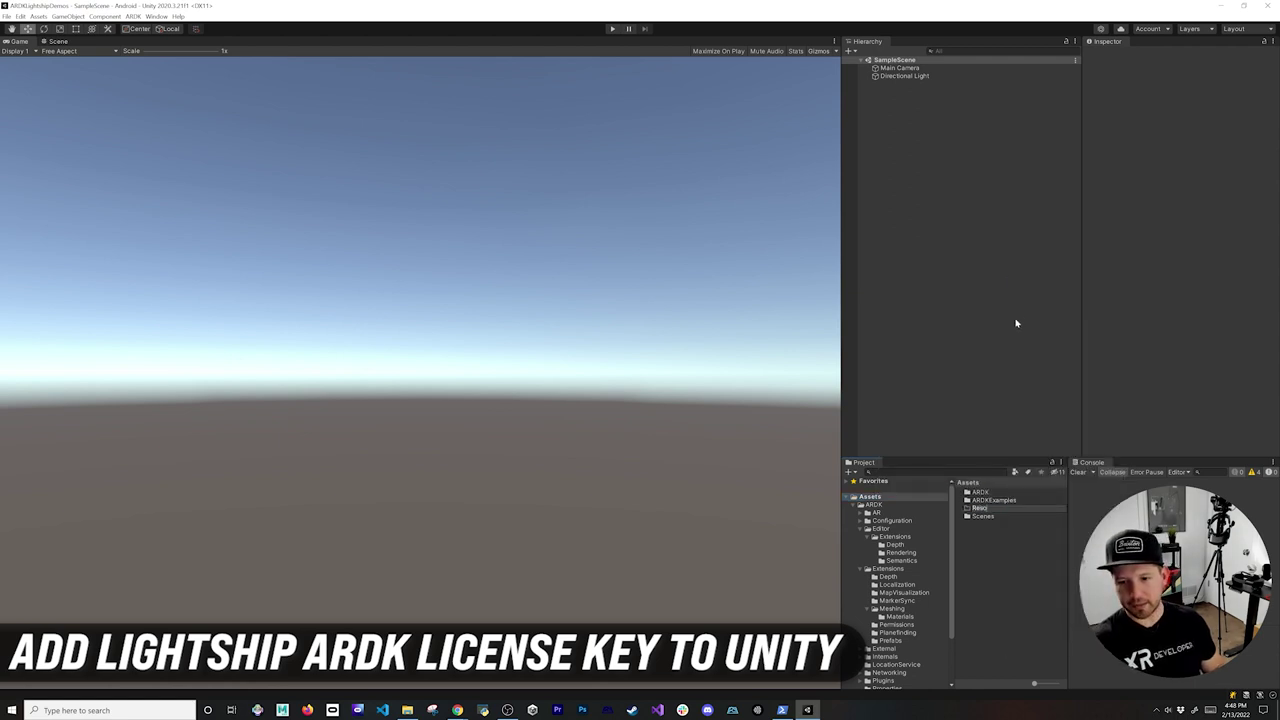
key(Return)
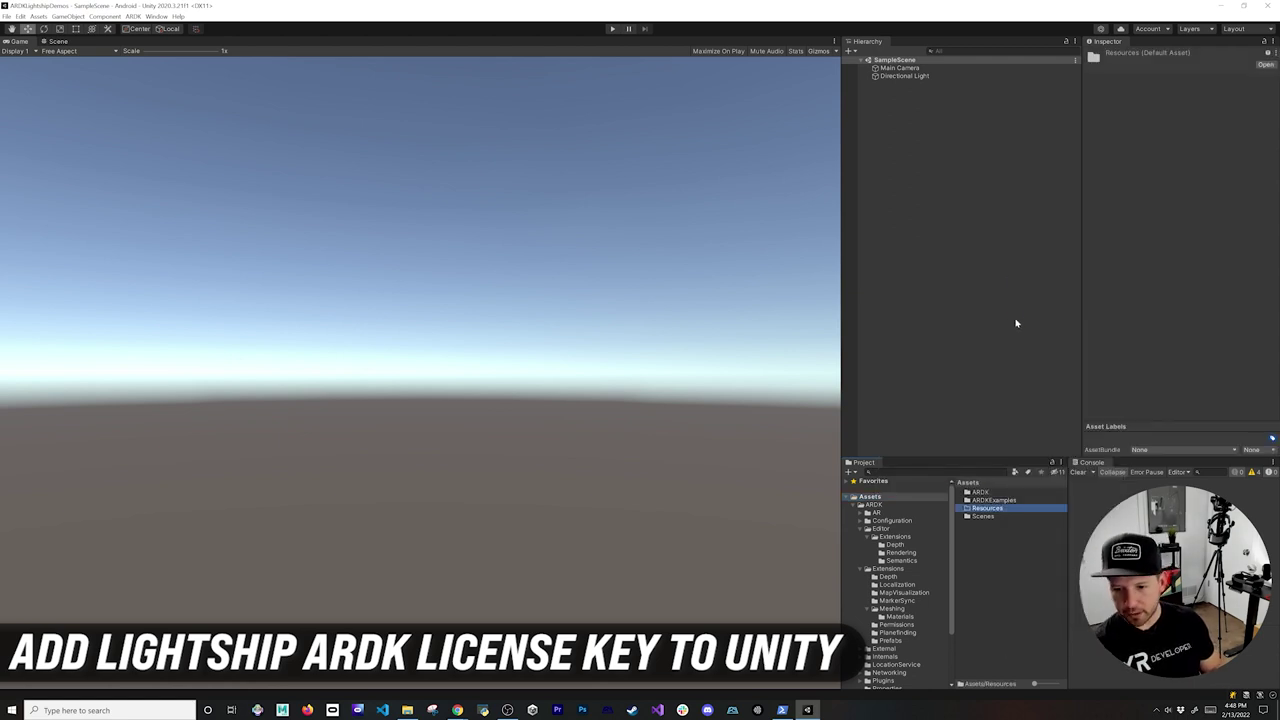
- Create a subfolder named ARDK inside the Resources folder
double_click(998, 507)
right_click(998, 506)
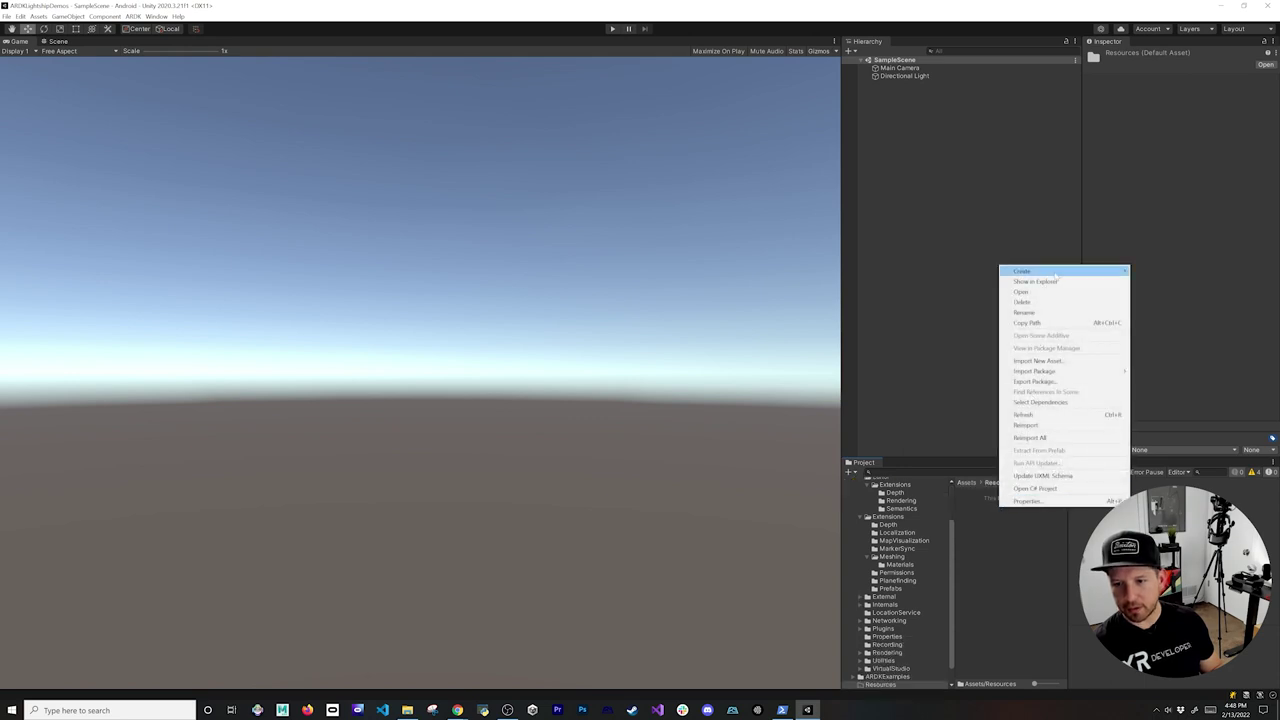
mouse_move(1064, 271)
click(1143, 301)
text(AR)
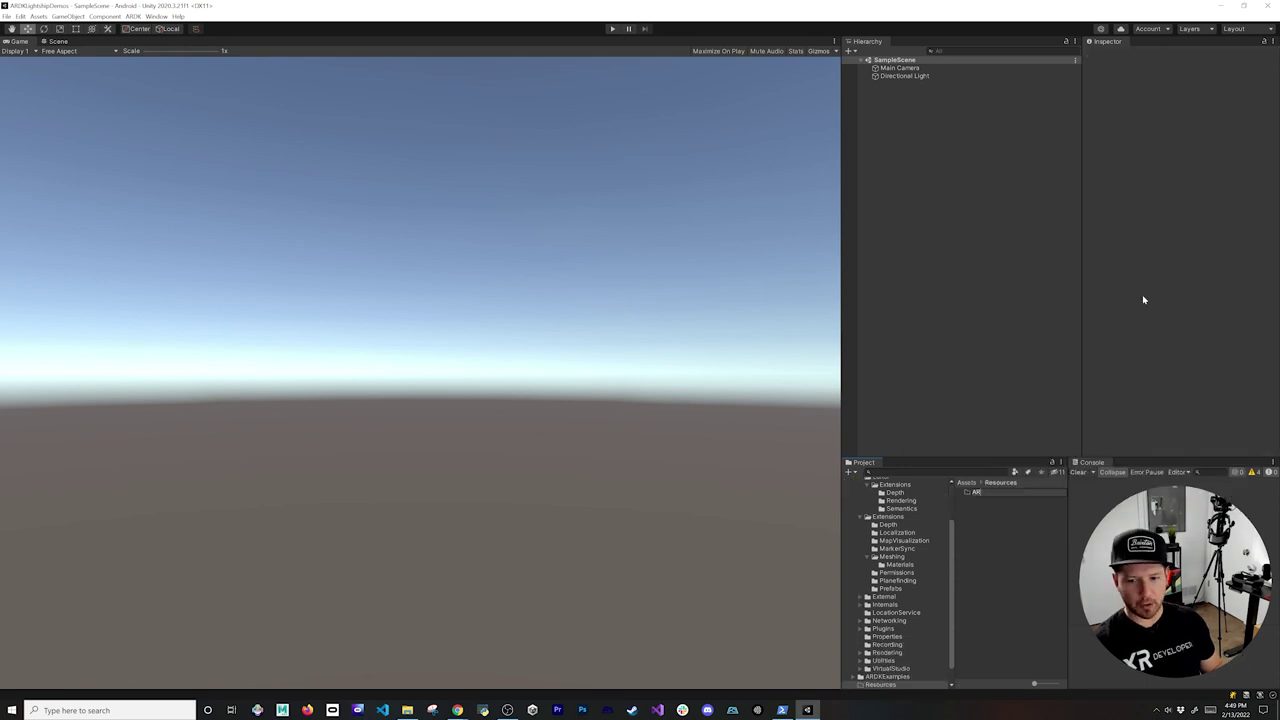
text(DK)
key(Return)
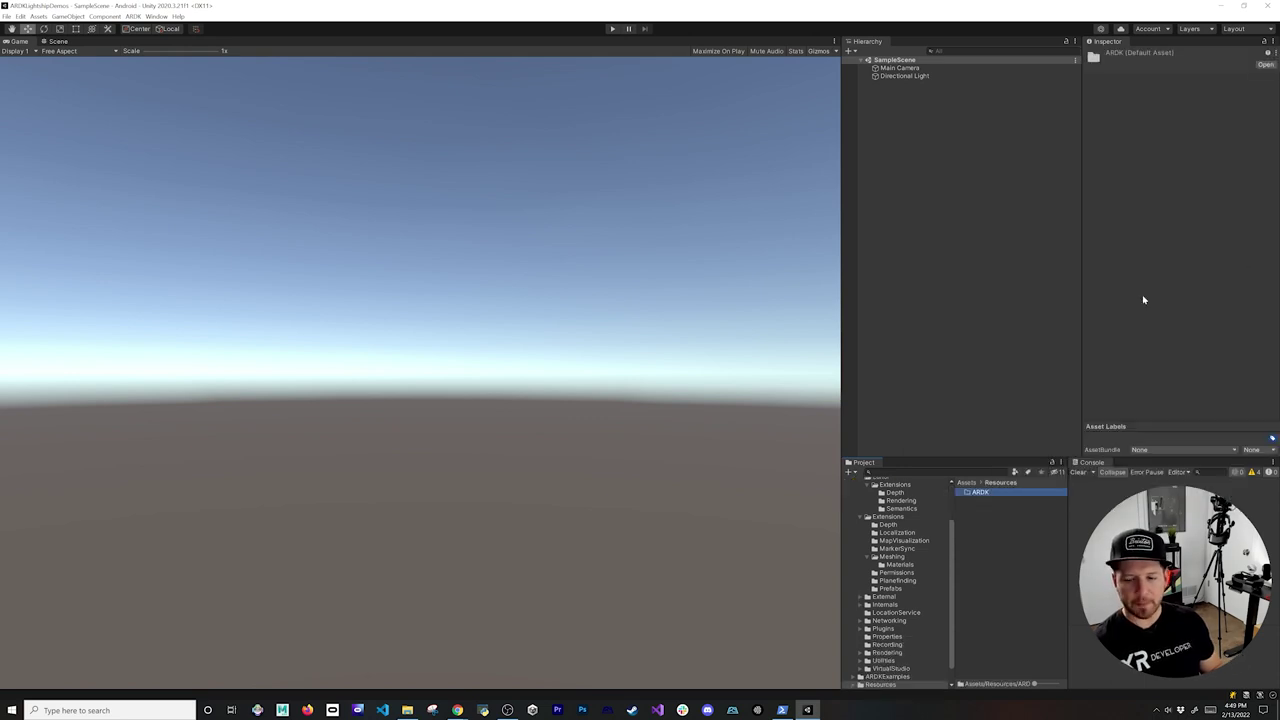
- Create an ArdkAuthConfig asset in the Resources/ARDK folder and paste the copied license key into its Api Key field
double_click(990, 495)
right_click(990, 514)
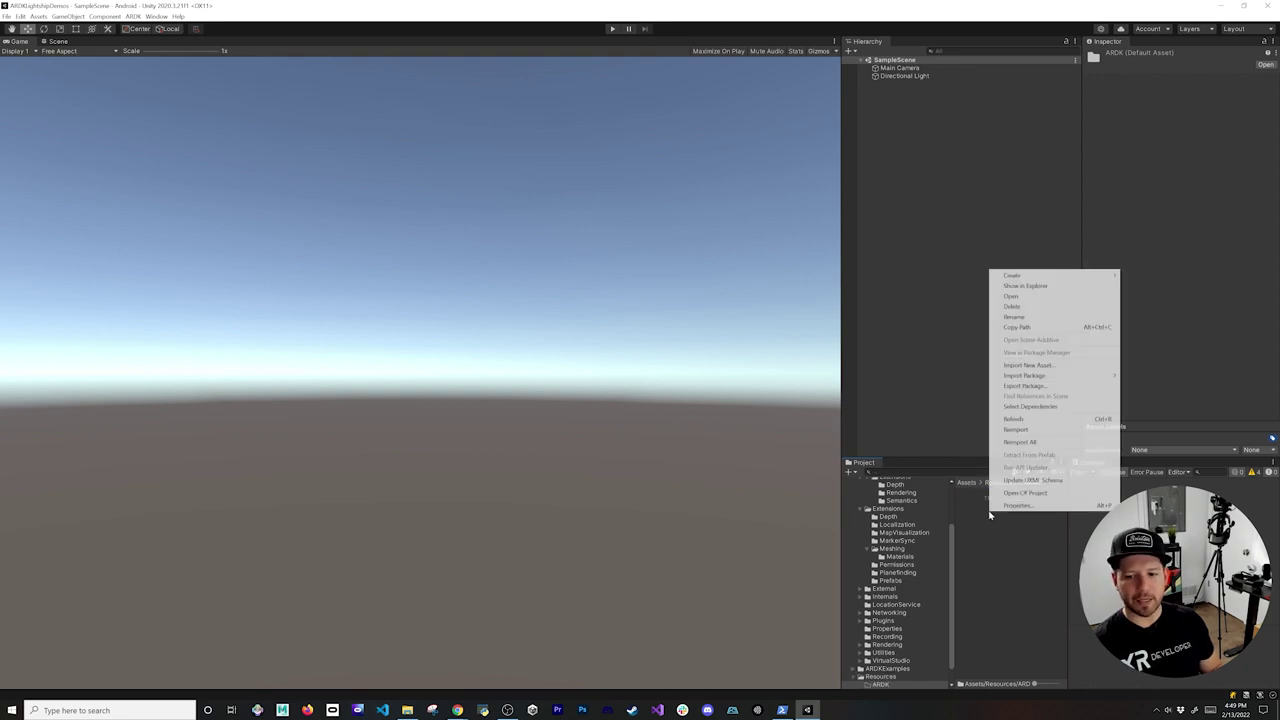
mouse_move(1015, 275)
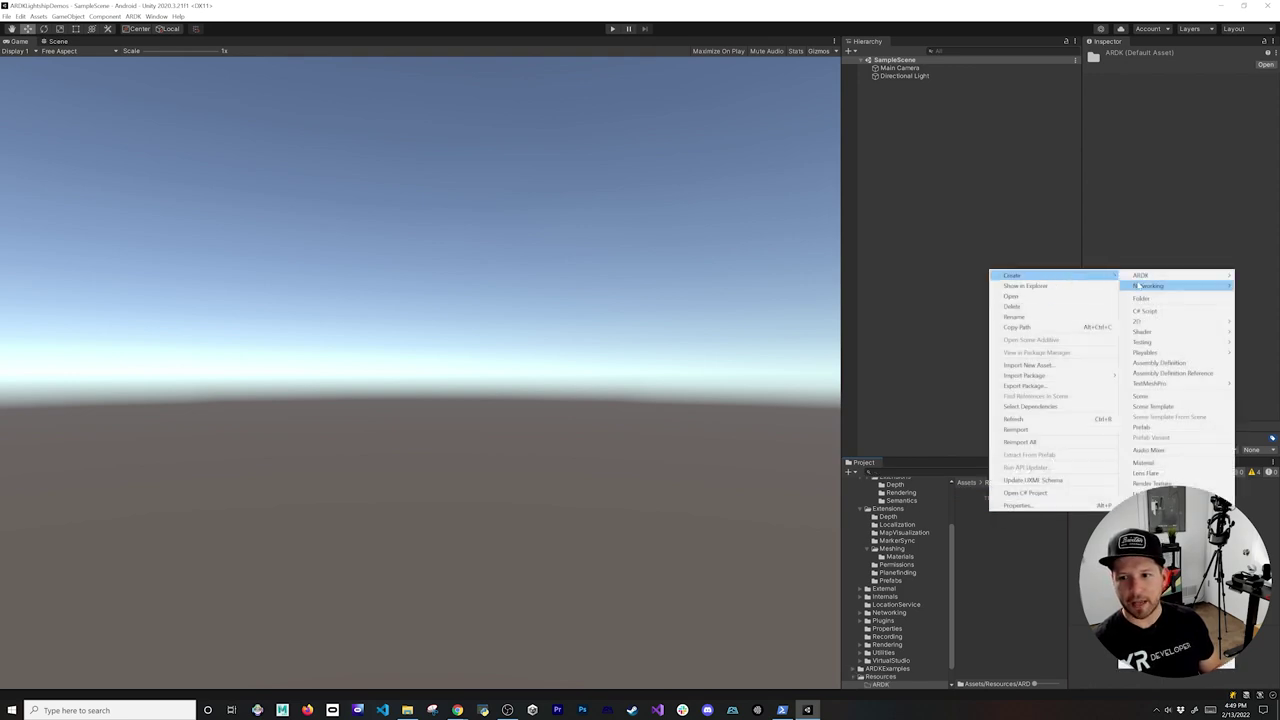
mouse_move(1140, 275)
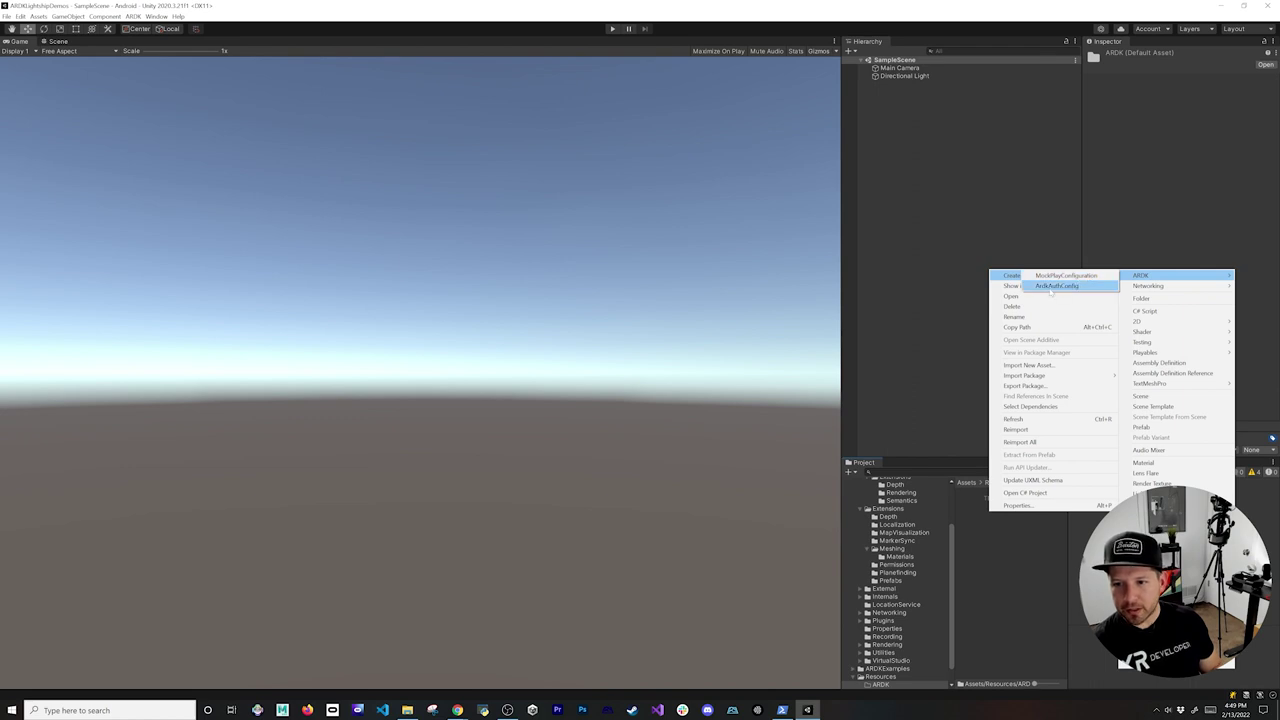
click(1050, 287)
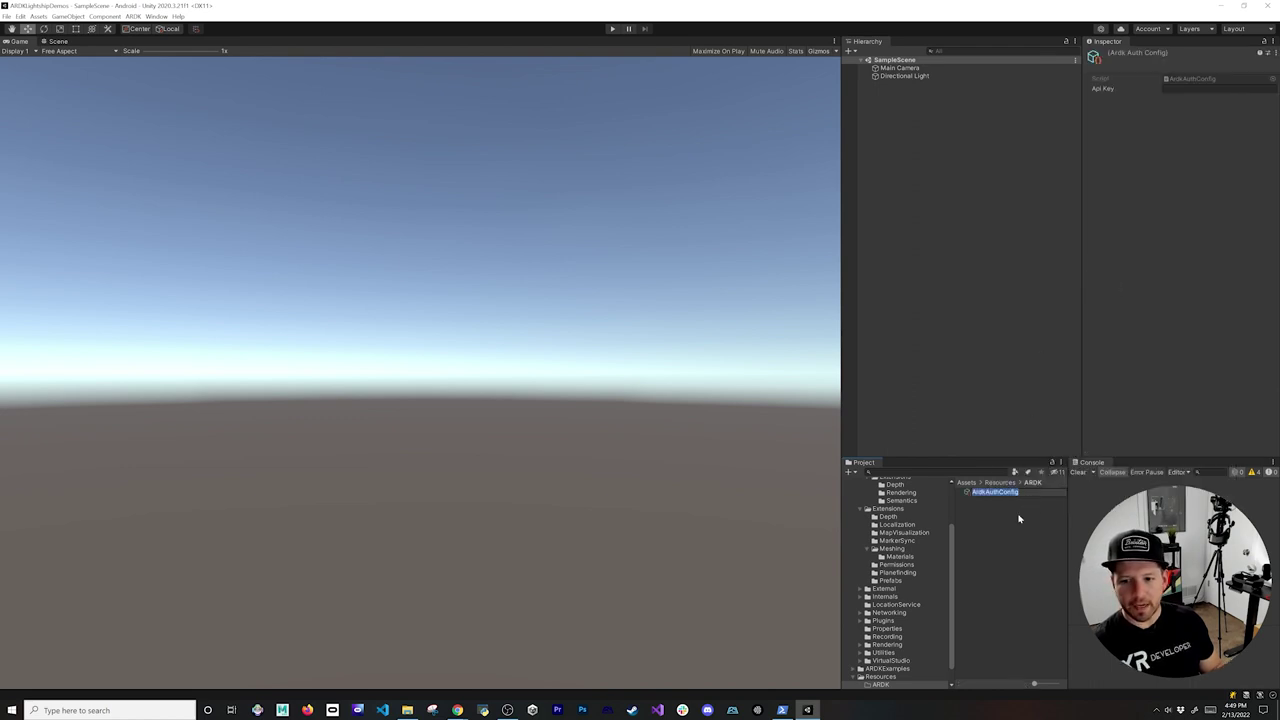
key(Return)
click(1200, 89)
key(ctrl+v)
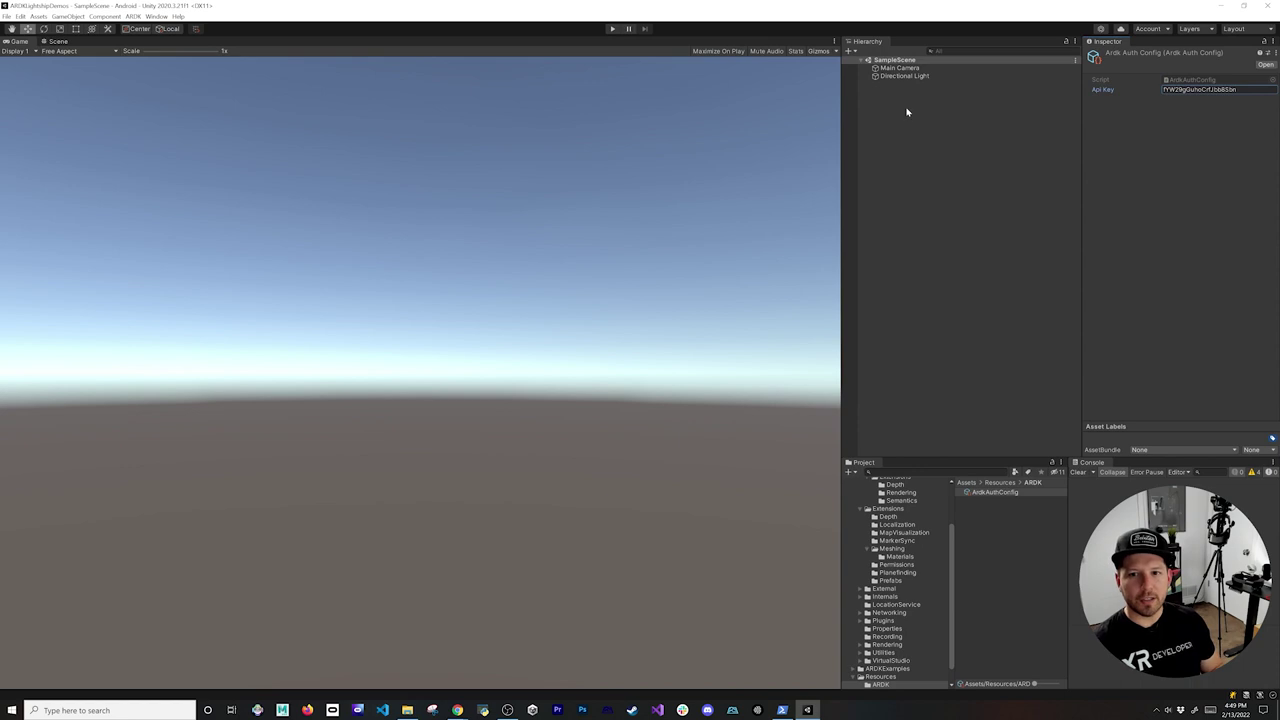
- Delete the Main Camera from the scene and rename the scene asset in the Scenes folder to ARDKHelloWorld
click(905, 67)
key(Delete)
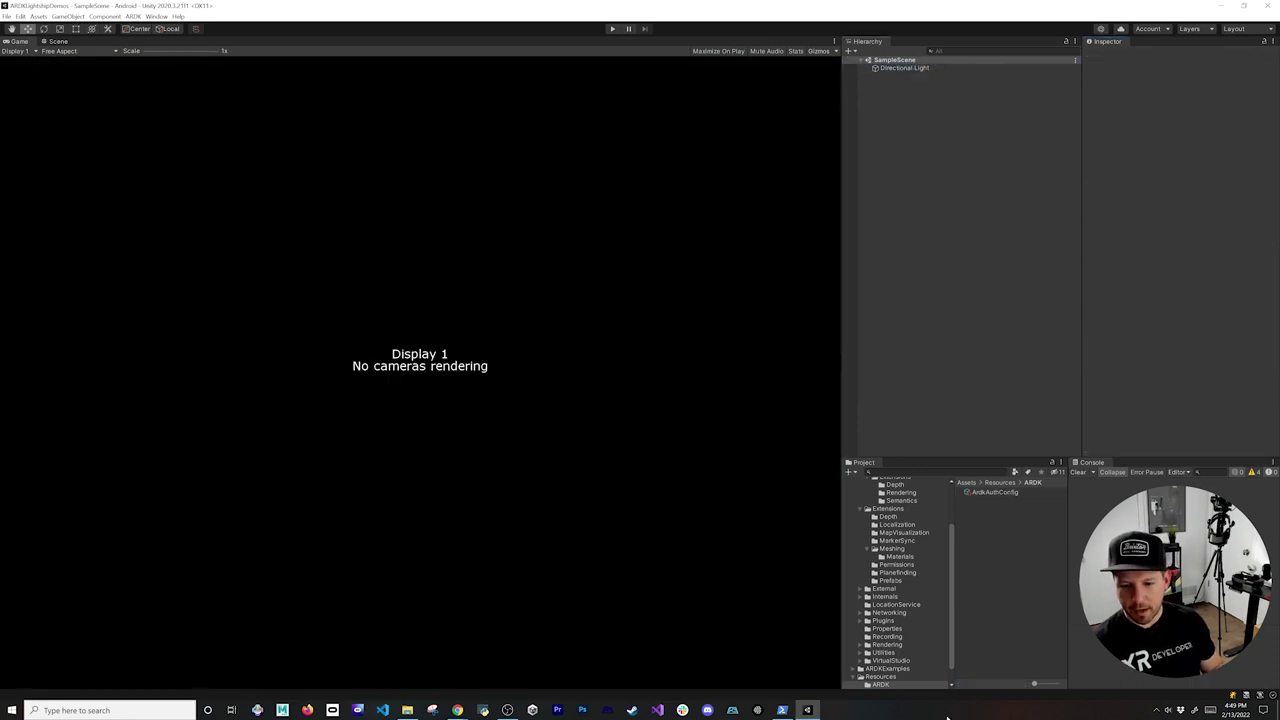
scroll(923, 559, up, 3)
scroll(900, 590, down, 3)
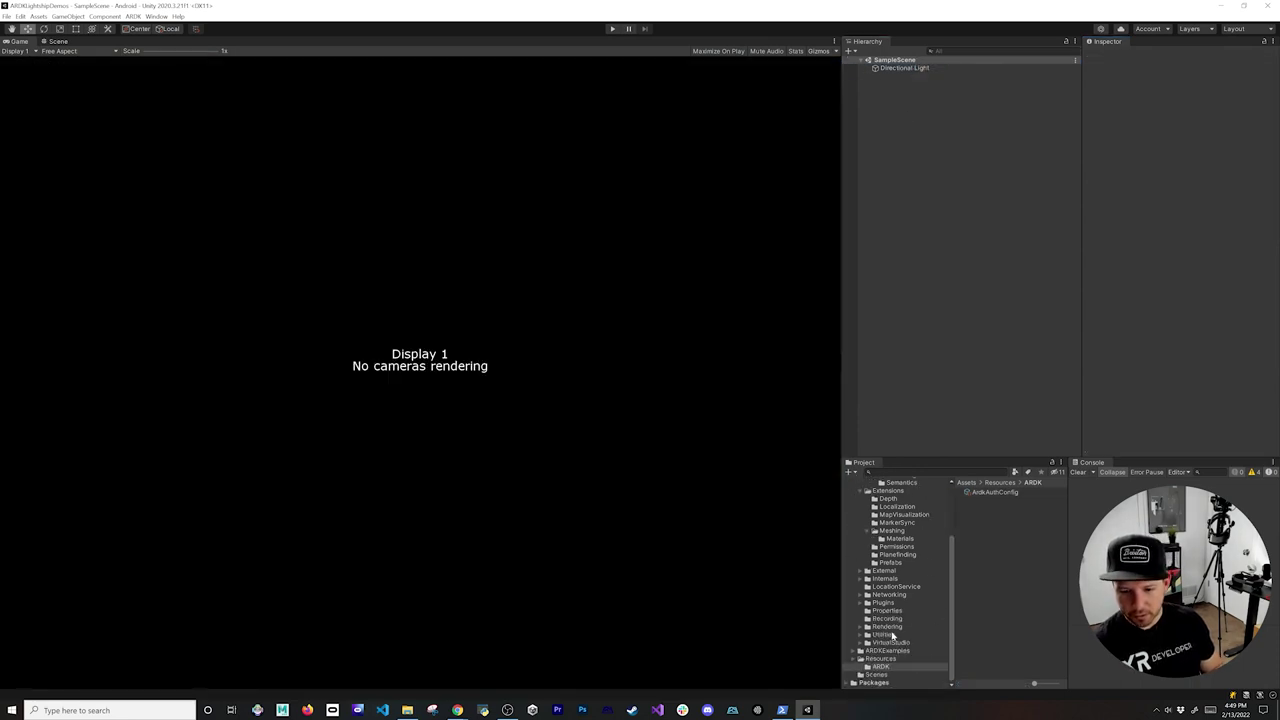
click(885, 675)
click(985, 492)
text(ARDKHell)
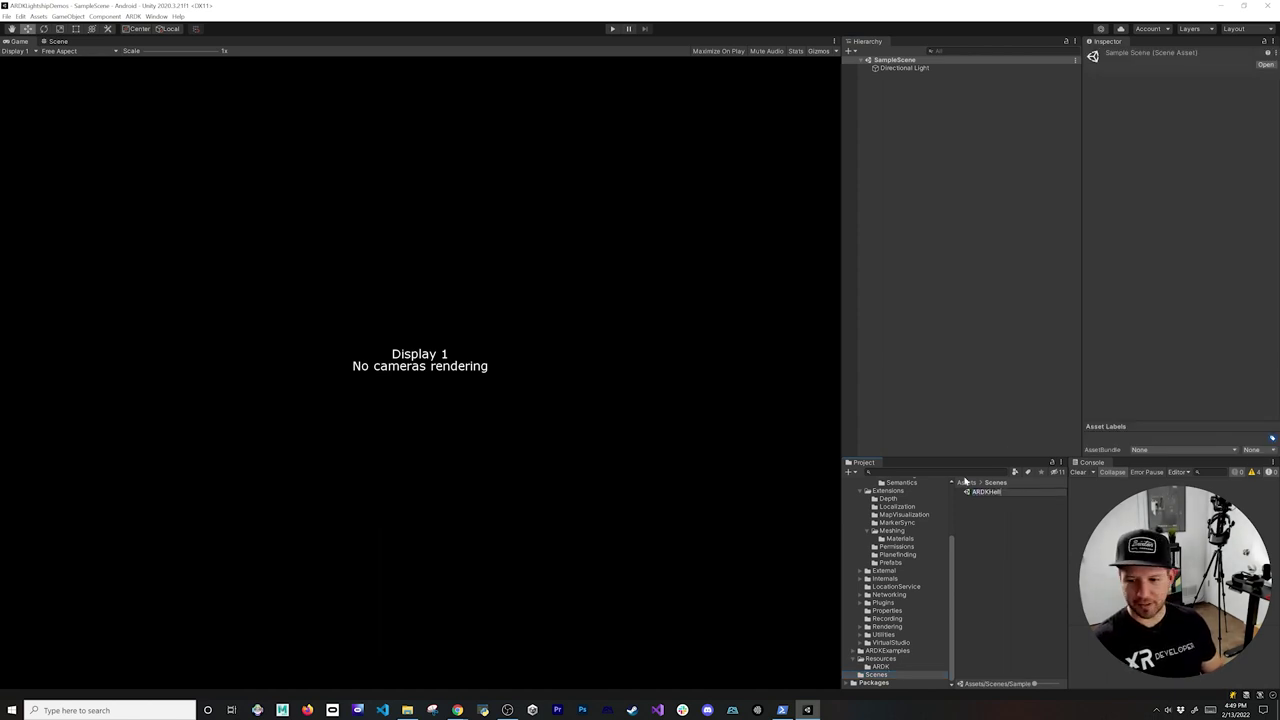
text(oWorld)
key(Return)
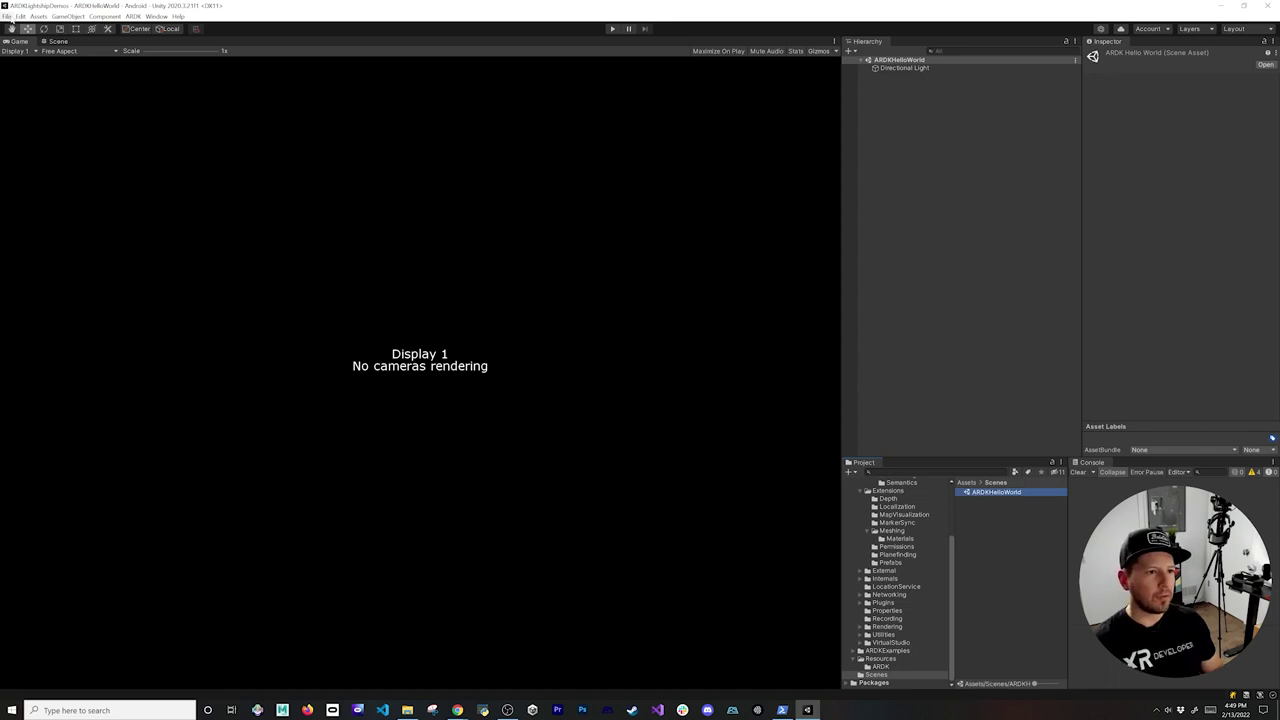
- Add the open ARDKHelloWorld scene to the scenes included in the Android build
click(7, 16)
click(33, 128)
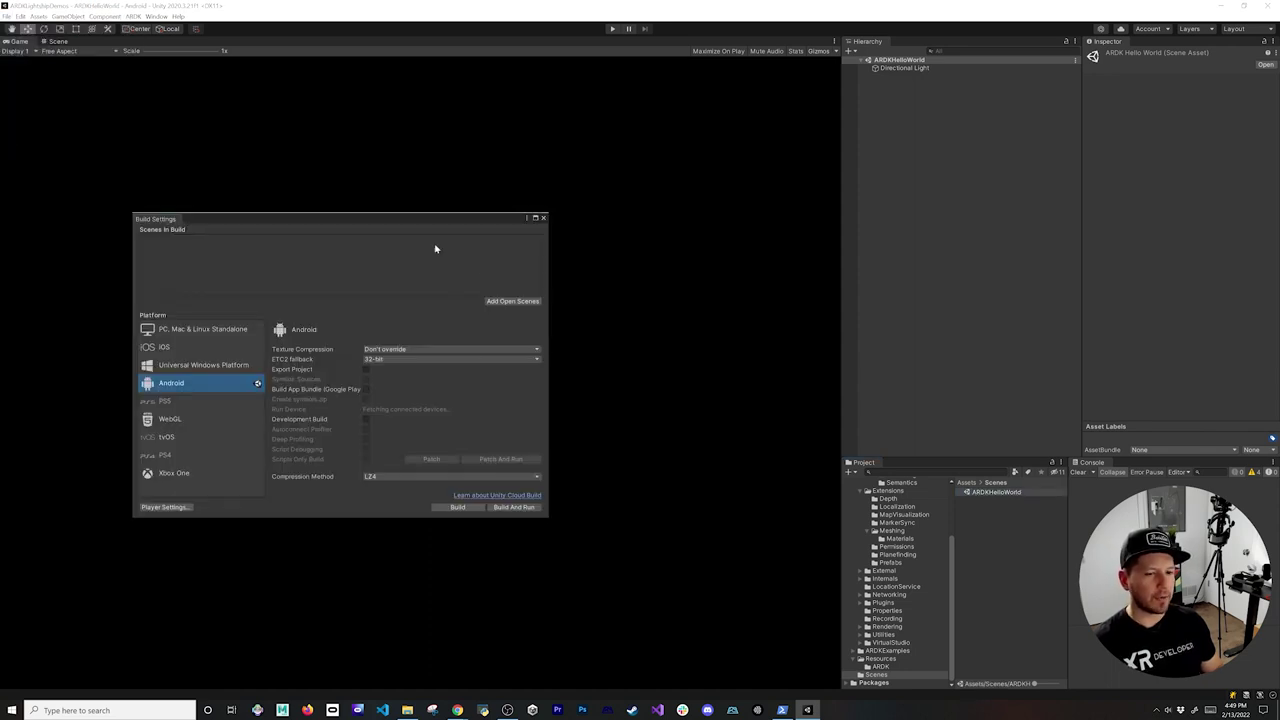
click(505, 301)
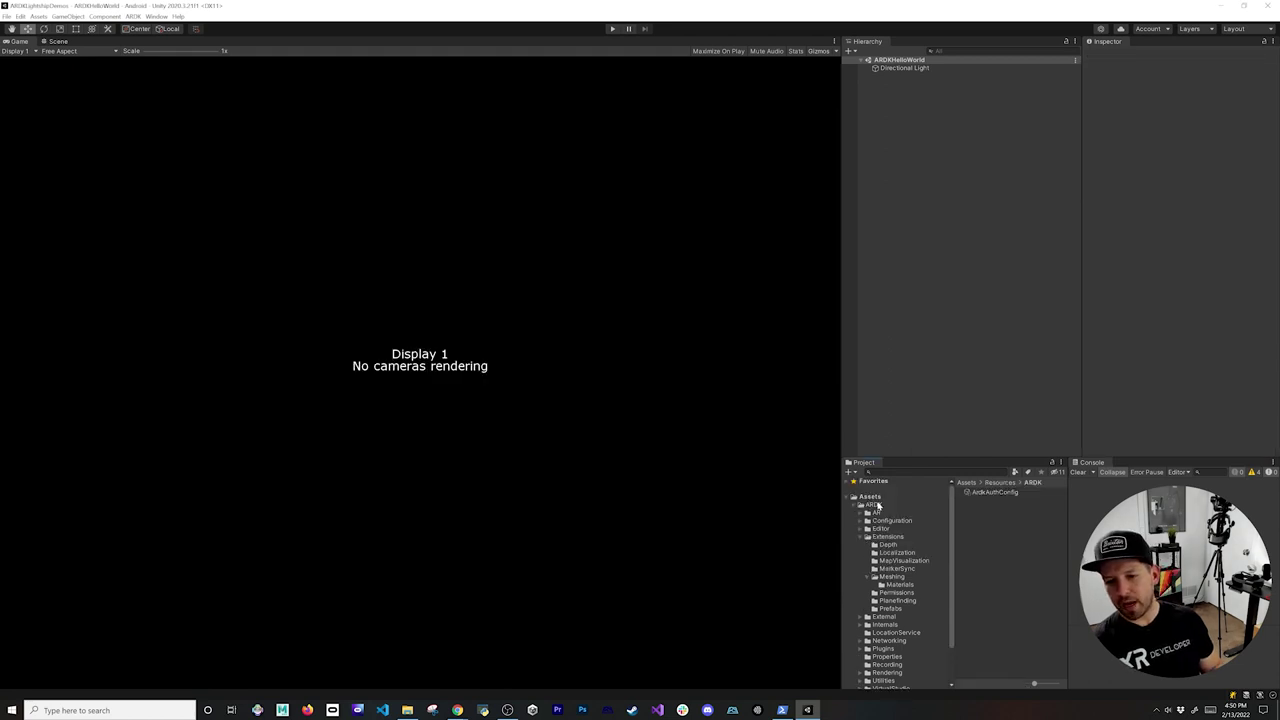
- Add the ARSceneManager prefab from ARDK/Extensions/Prefabs to the ARDKHelloWorld scene hierarchy
click(874, 505)
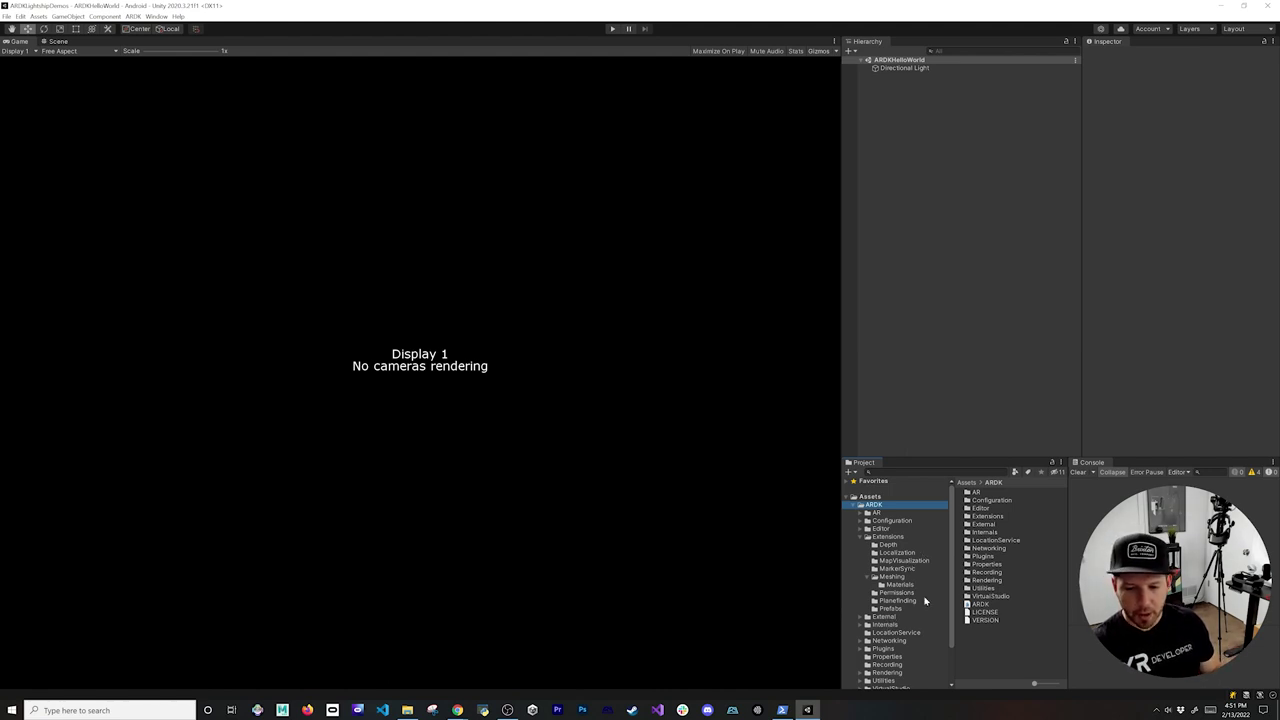
click(910, 537)
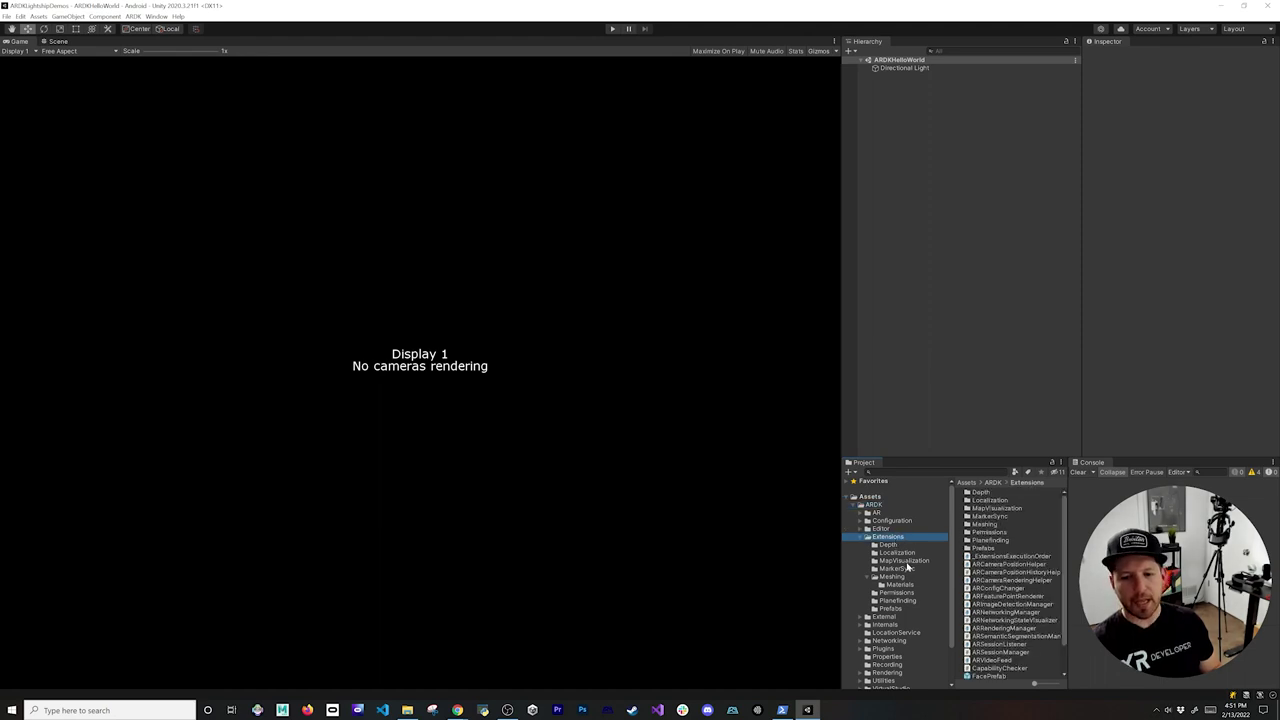
click(869, 577)
click(889, 600)
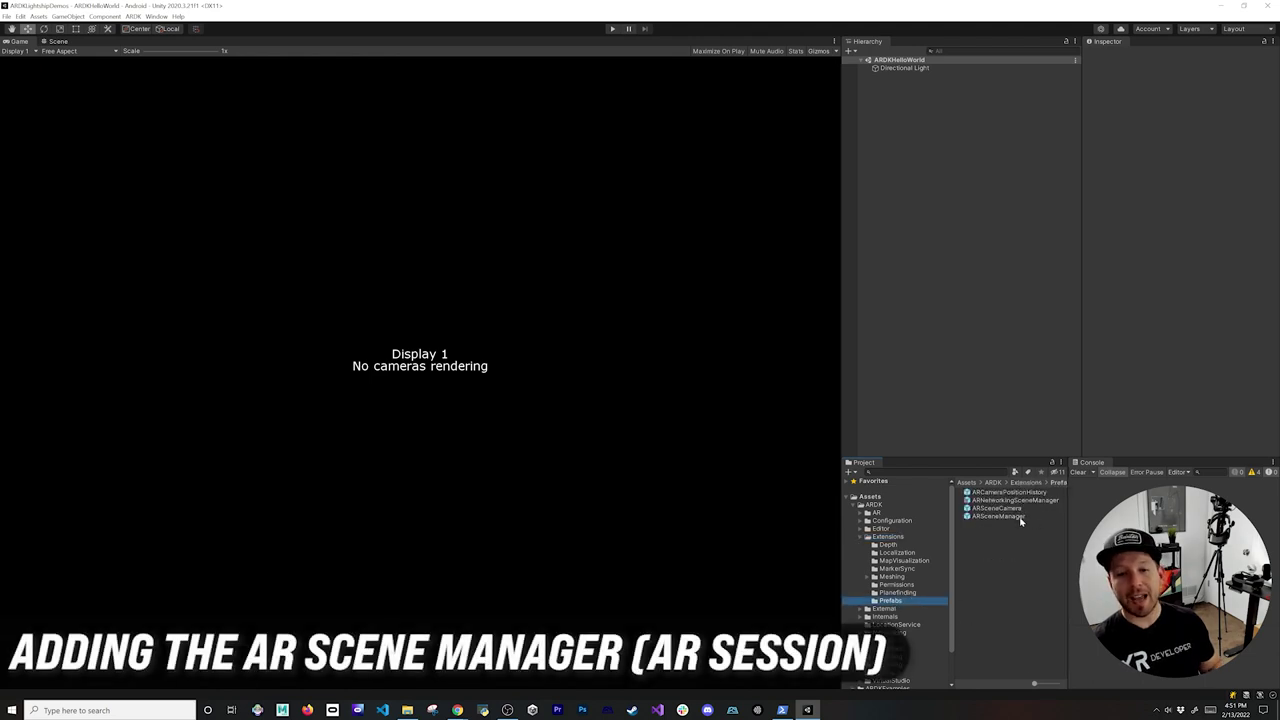
drag(1020, 520, 988, 167)
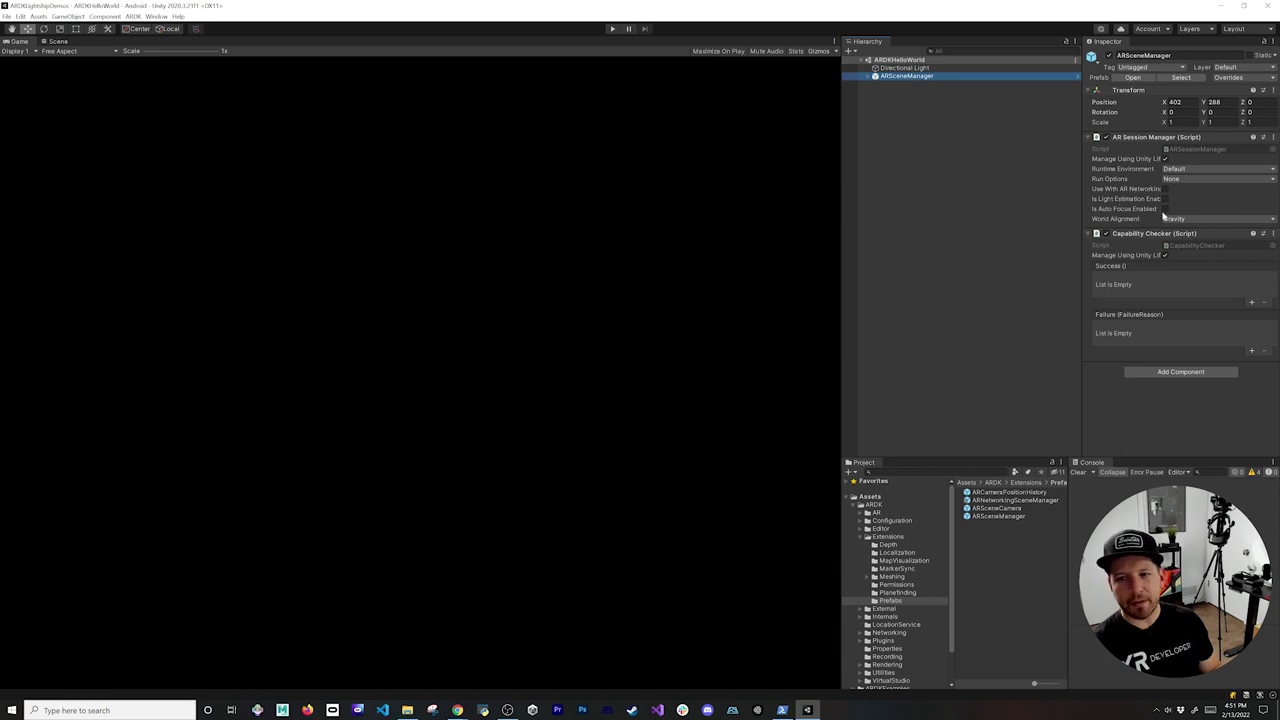
- Add an Android Permission Requester component to ARSceneManager and give it one Camera permission entry
mouse_move(1152, 162)
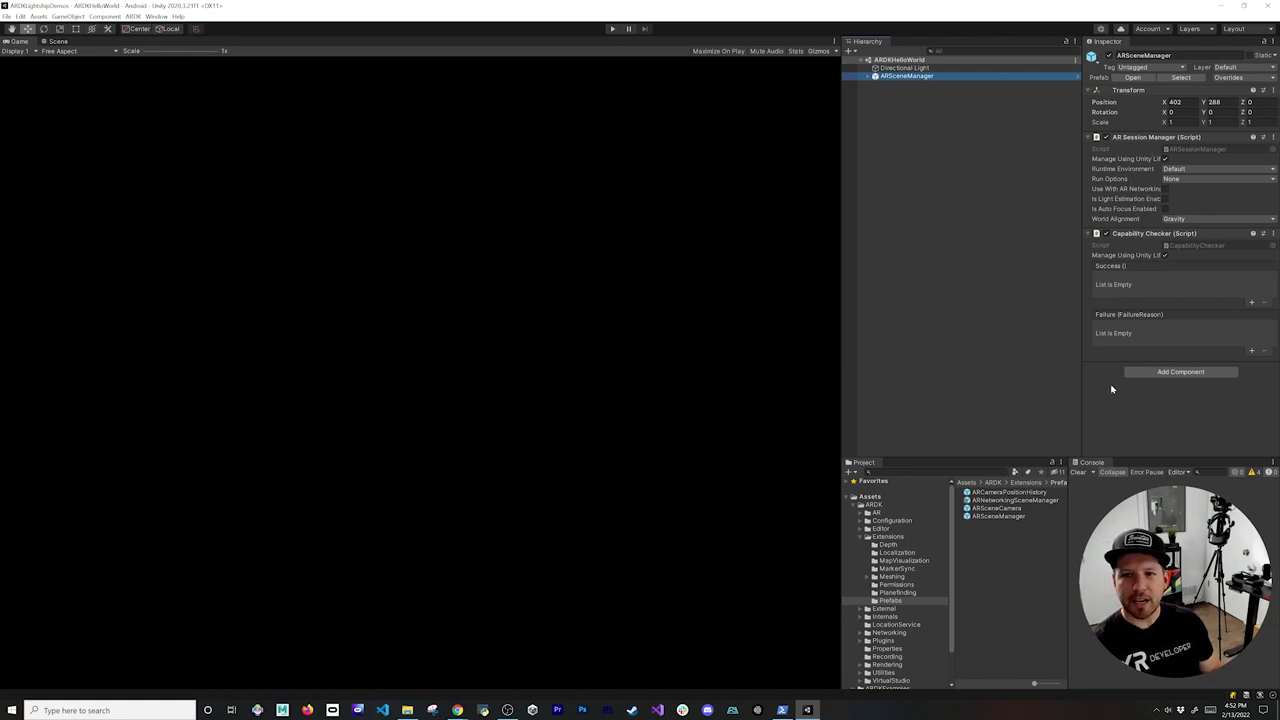
click(1171, 375)
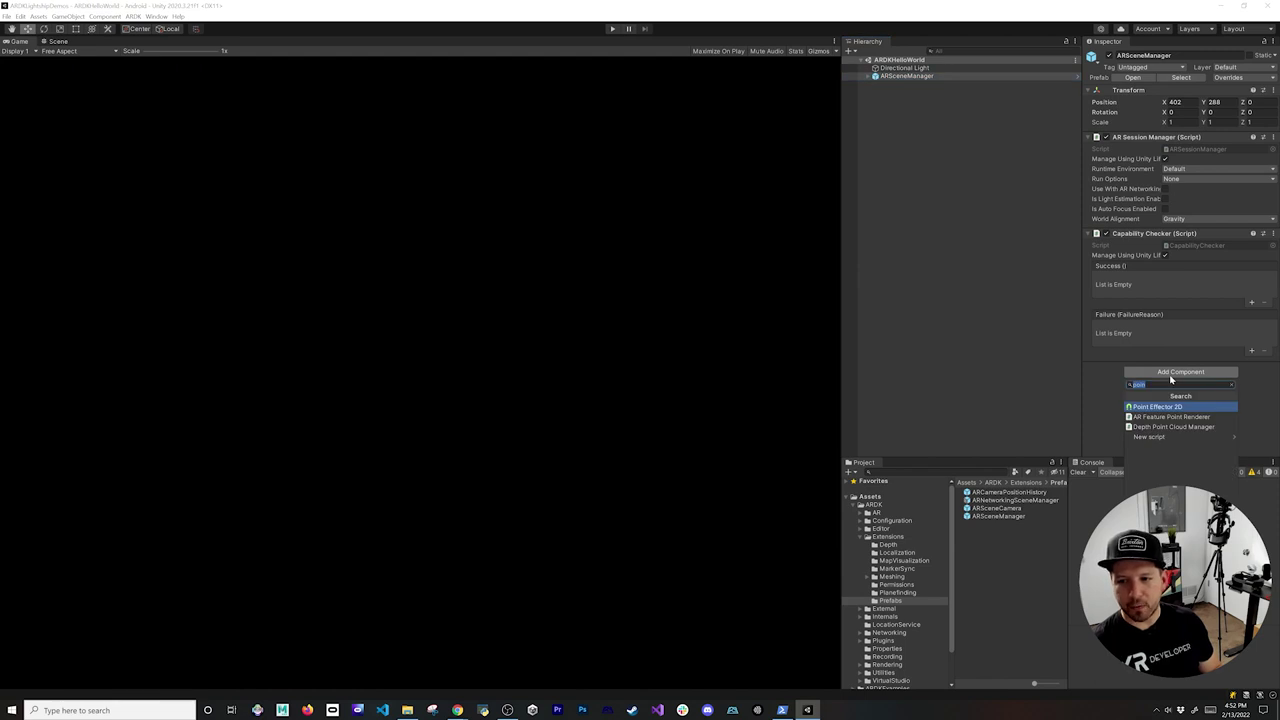
text(android)
key(Return)
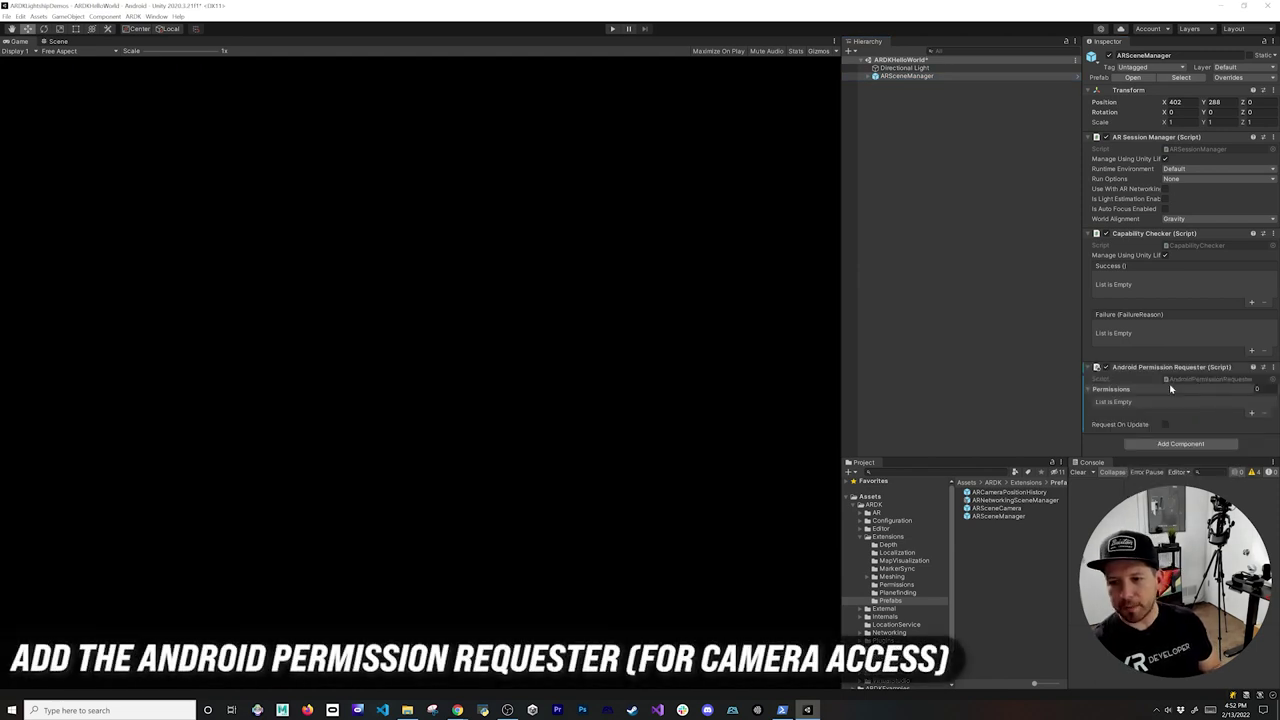
click(1252, 414)
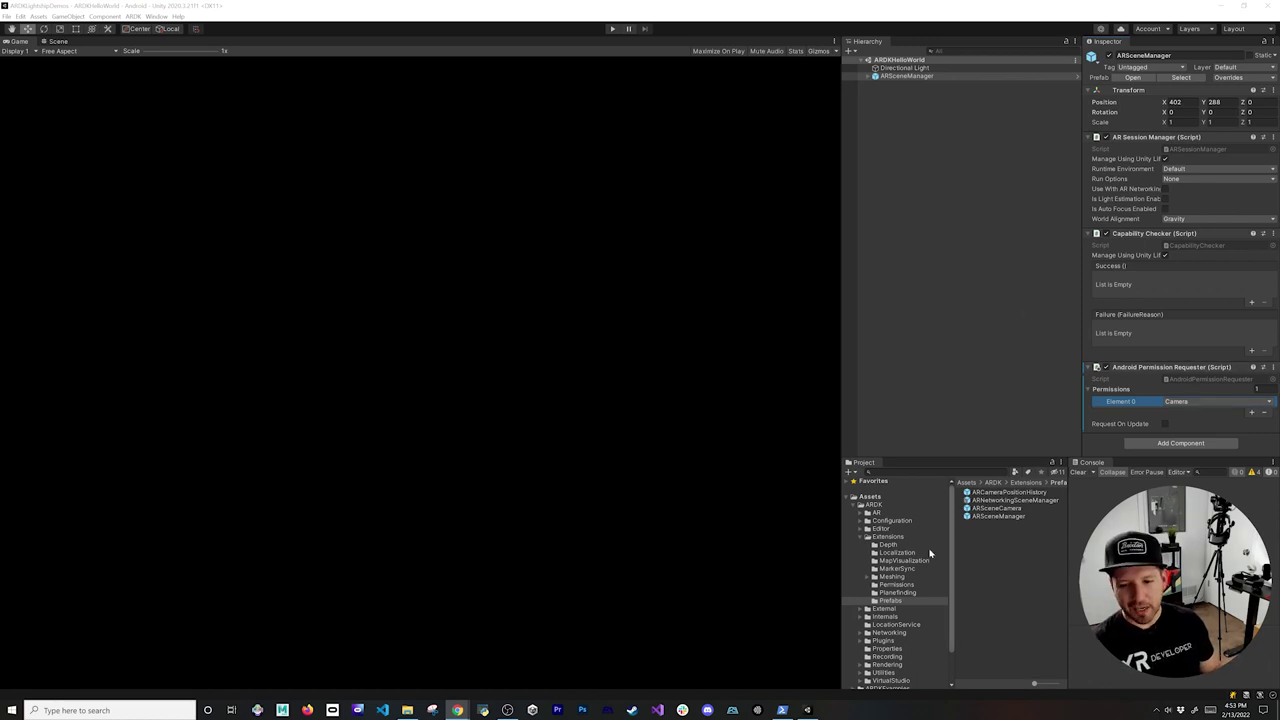
- Add the PlaneRenderer prefab from ARDK/Extensions/Planefinding to the scene hierarchy and enable Manage Using Unity Lifecycle on its AR Plane Manager
click(896, 591)
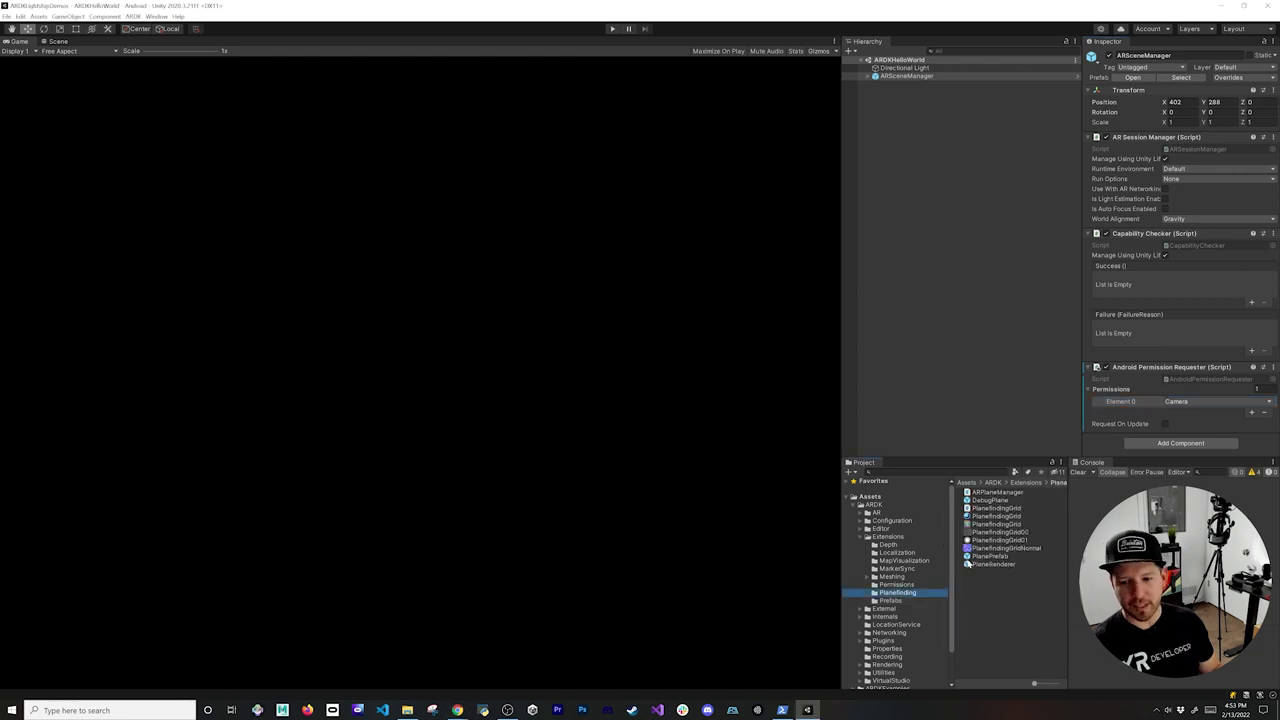
drag(974, 565, 957, 120)
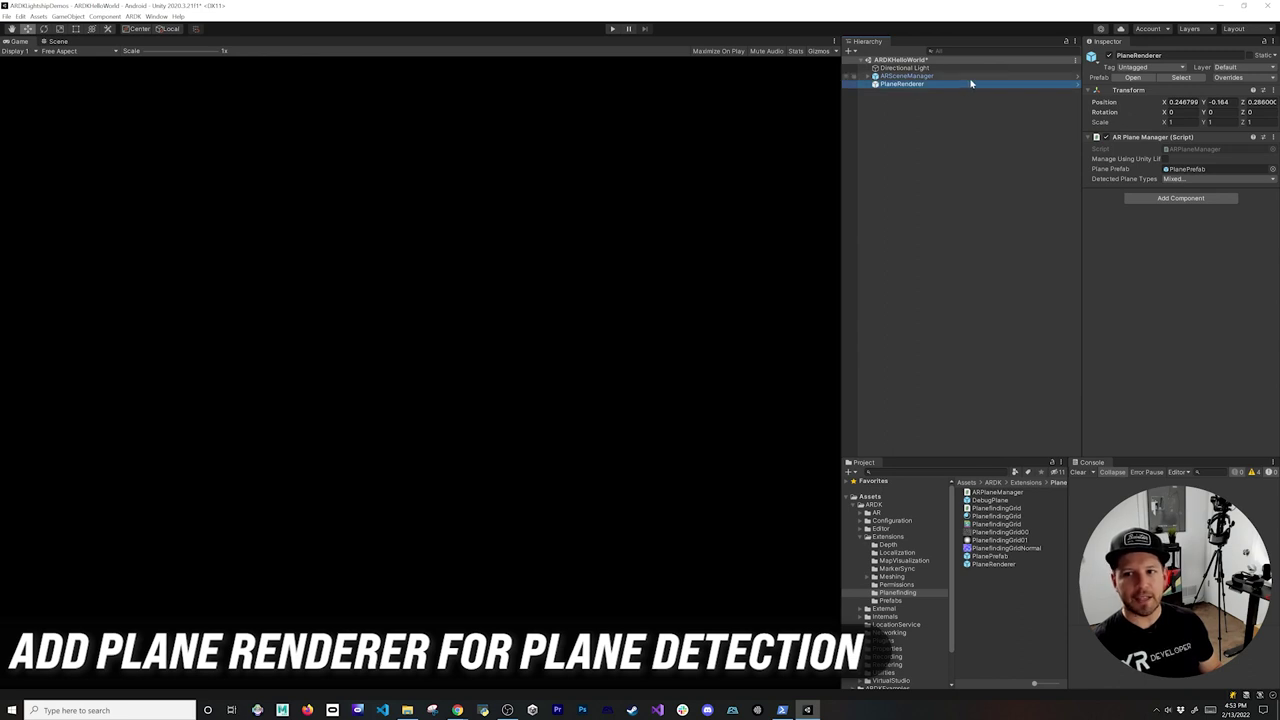
click(900, 86)
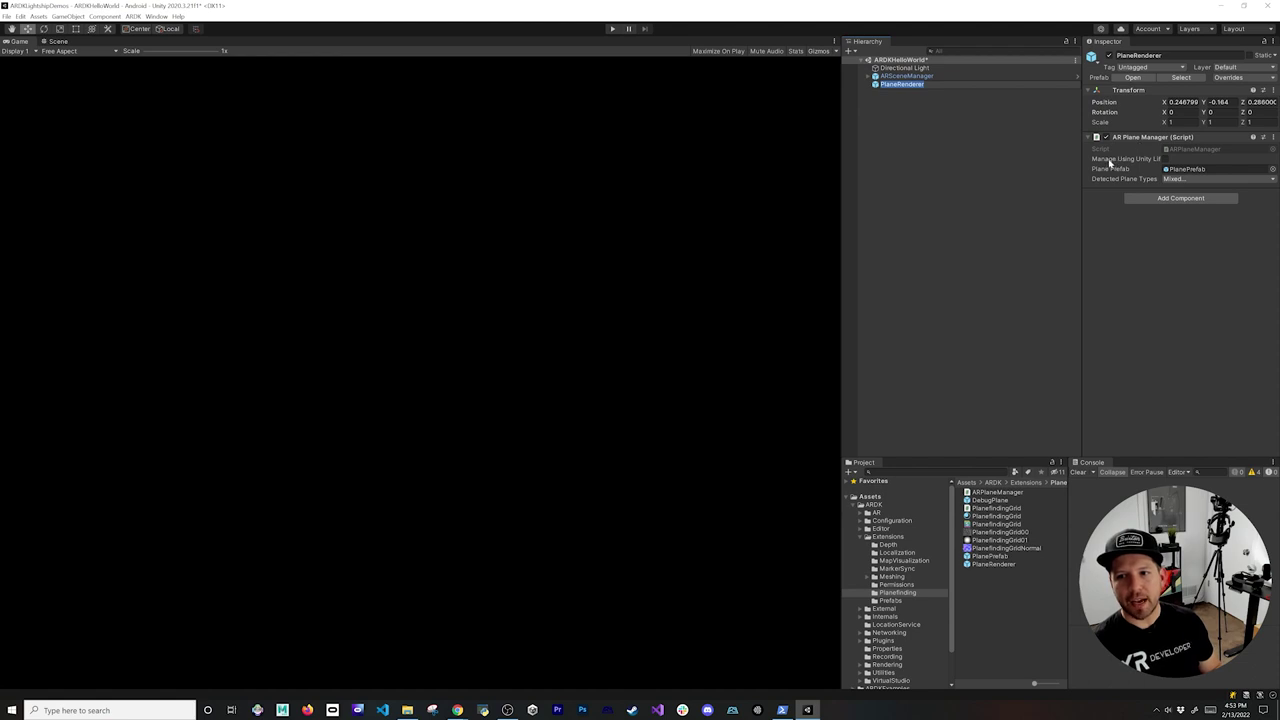
click(1164, 159)
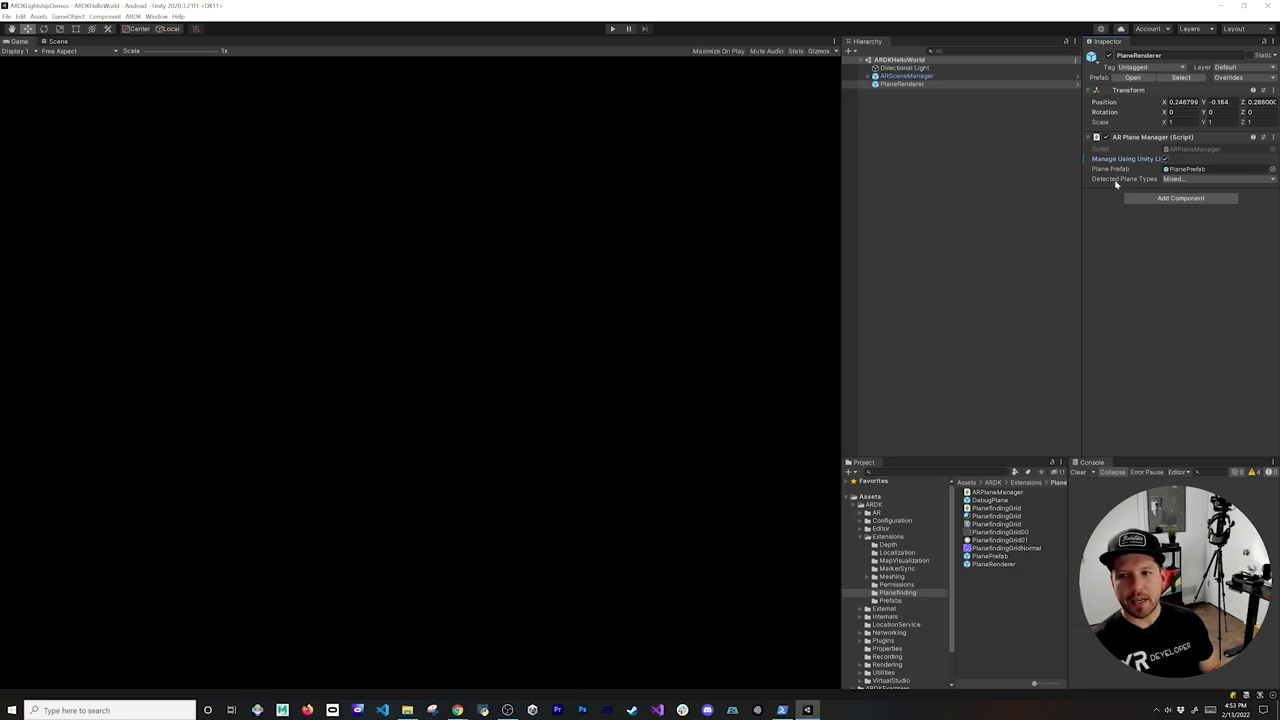
click(1177, 180)
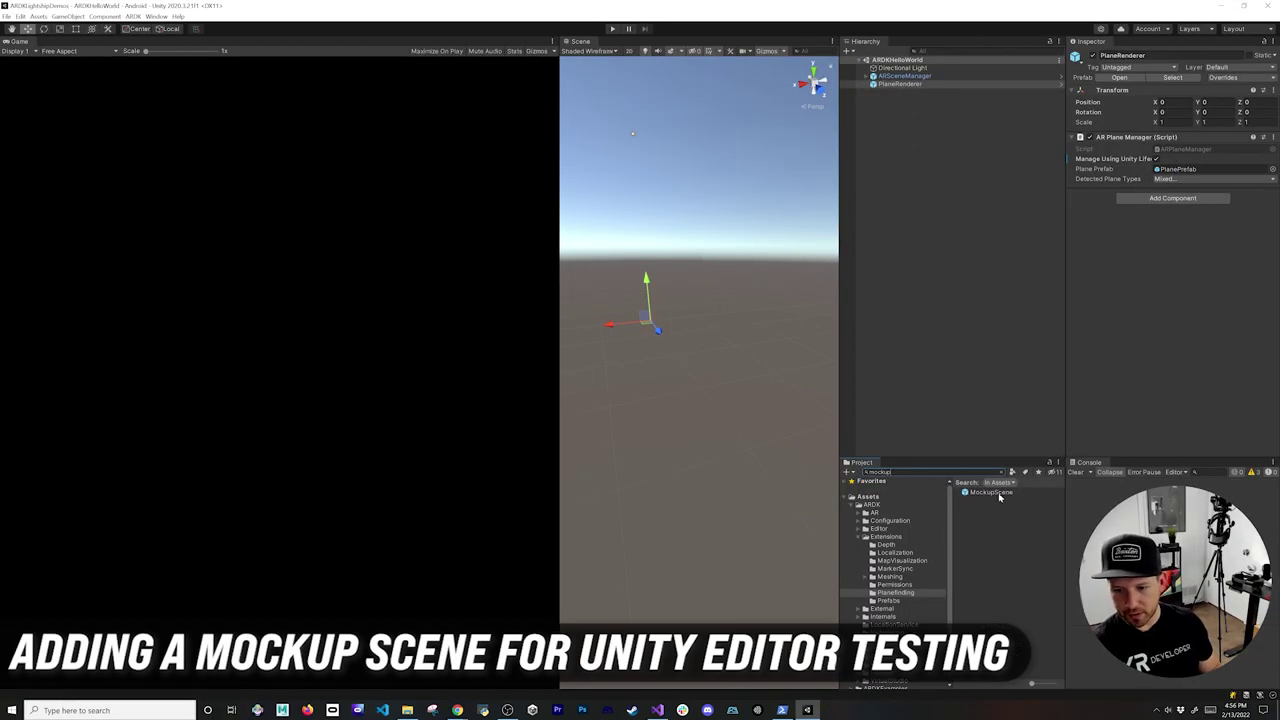
- Add the MockupScene prefab found in the project assets to the ARDKHelloWorld scene hierarchy
click(993, 493)
drag(993, 493, 933, 165)
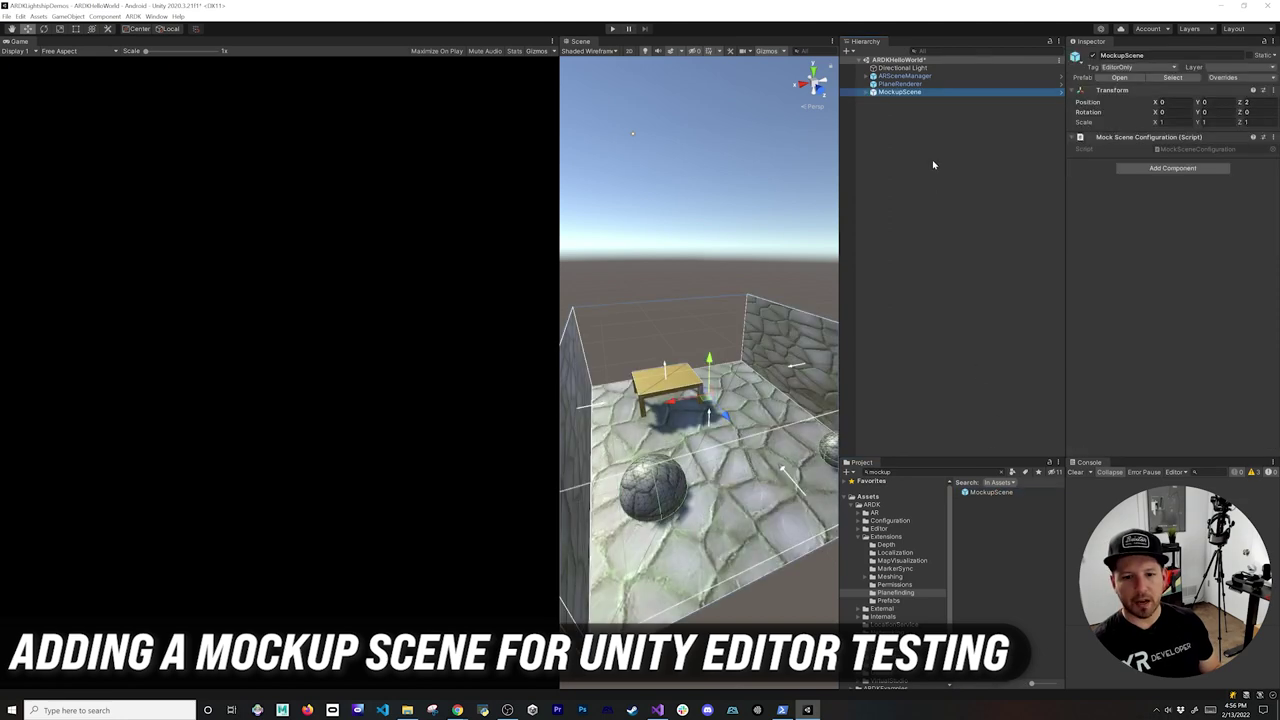
- Examine the mock room in an enlarged Scene view, along with MockupScene's child objects and the table Cube's Mock Plane Anchor settings
drag(560, 284, 387, 292)
alt+drag(612, 530, 574, 346)
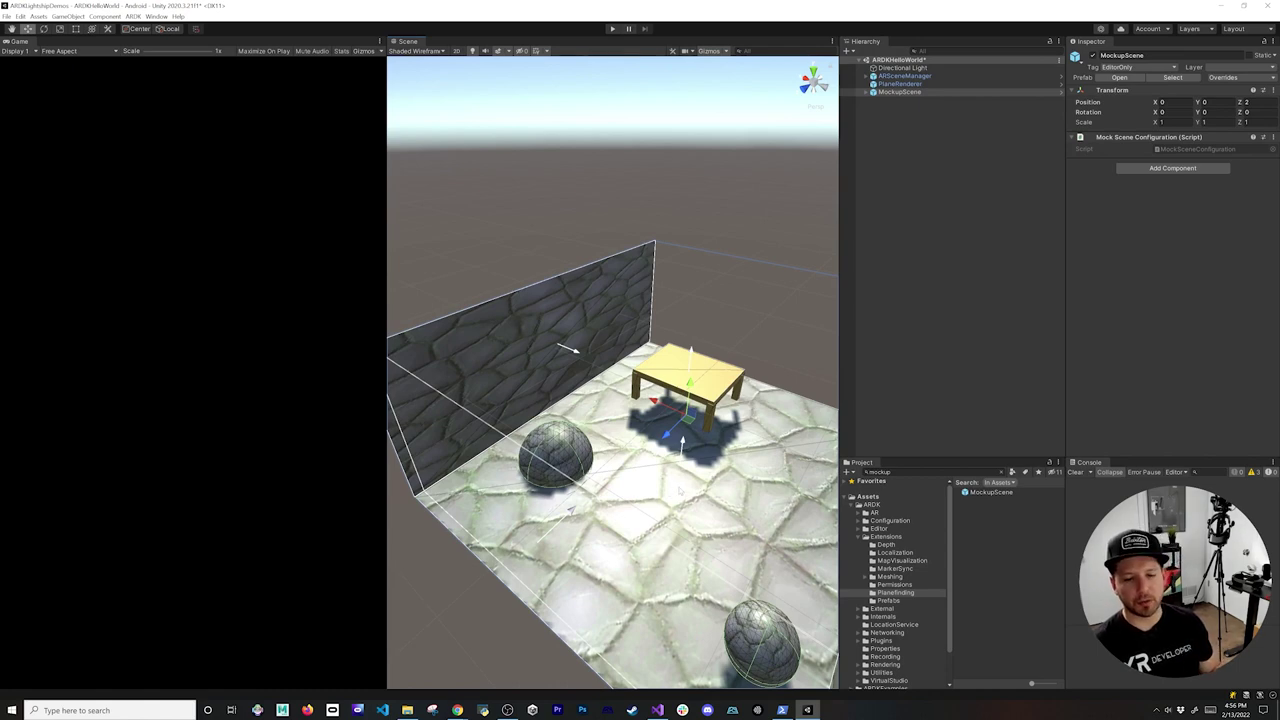
alt+drag(577, 287, 601, 492)
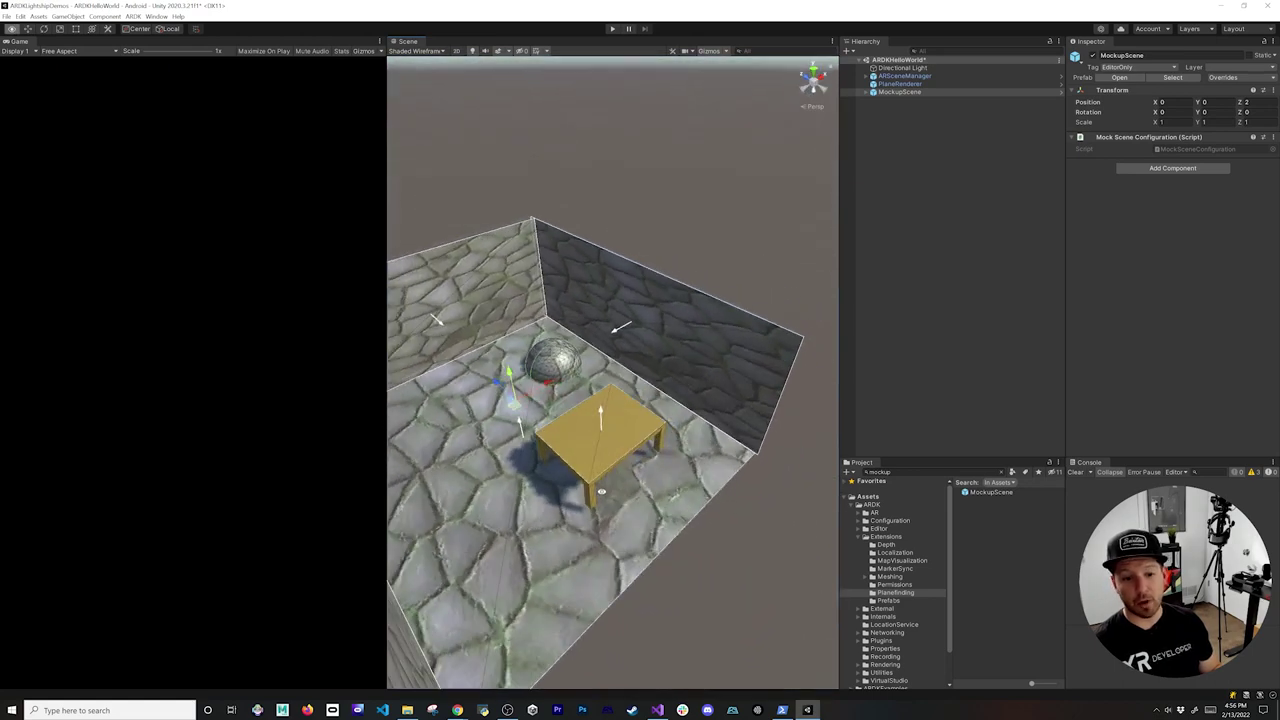
middle_drag(601, 492, 736, 476)
scroll(736, 476, up, 4)
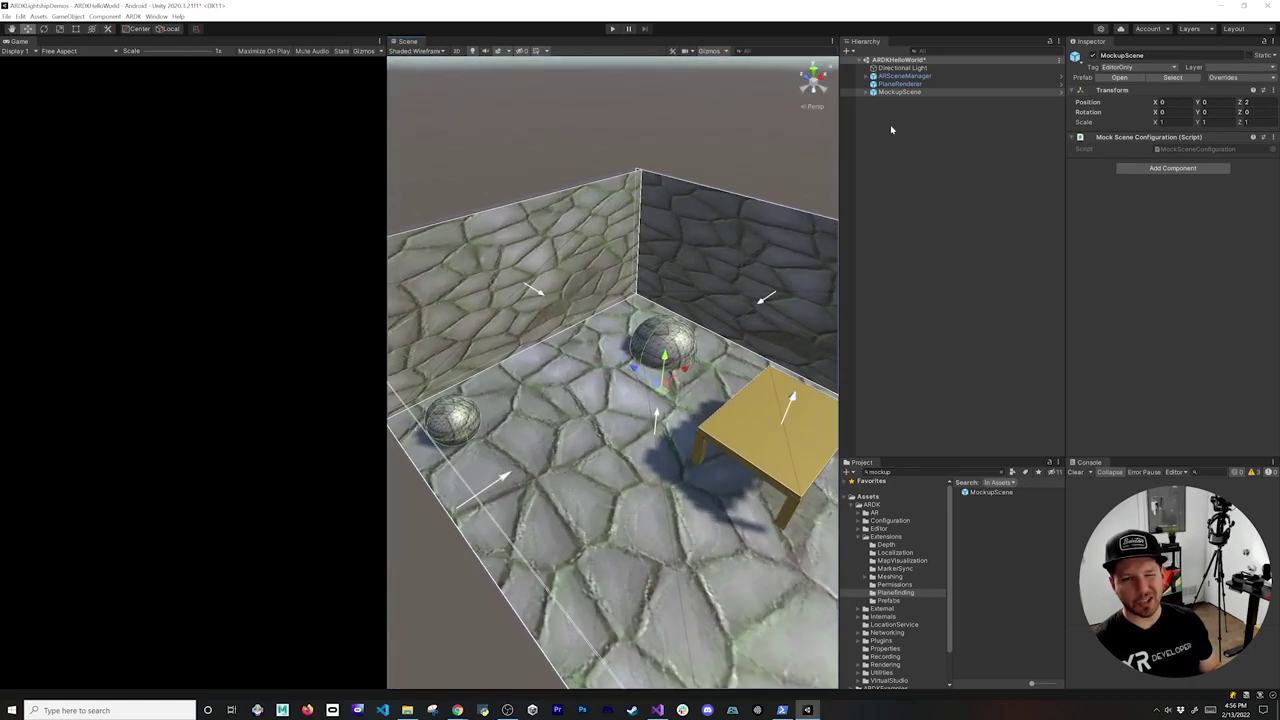
click(866, 91)
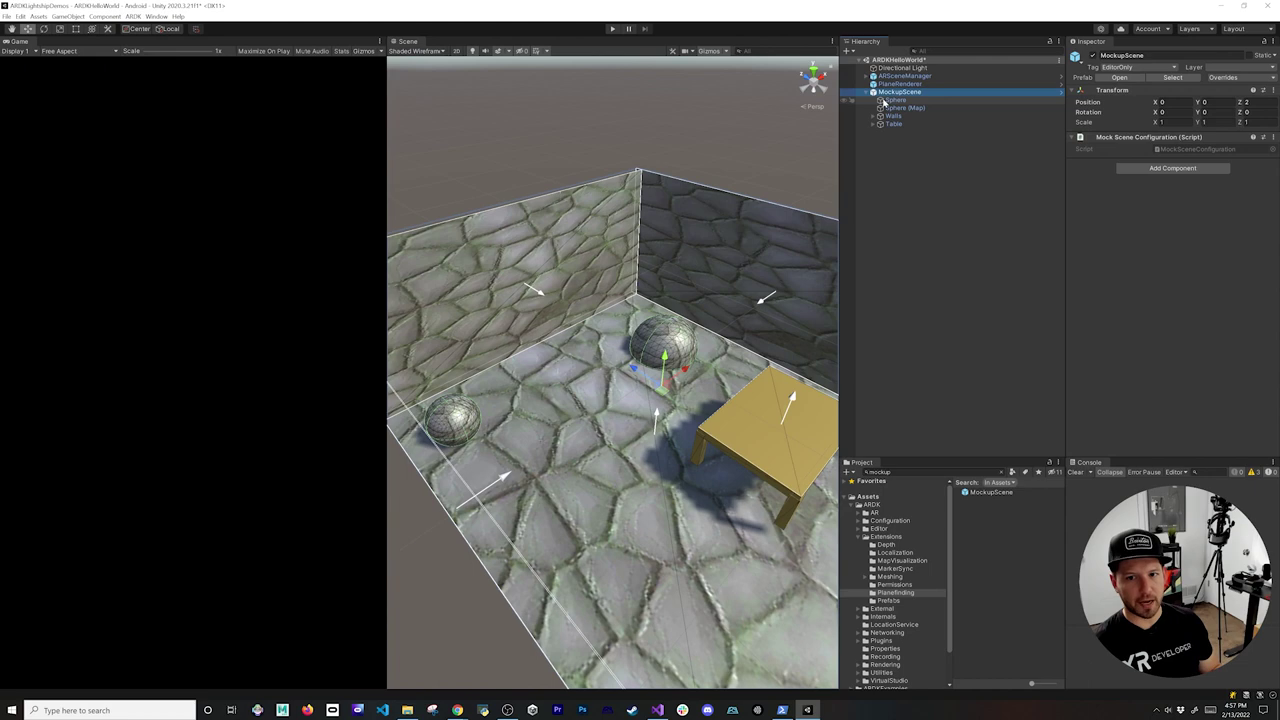
alt+drag(728, 450, 642, 394)
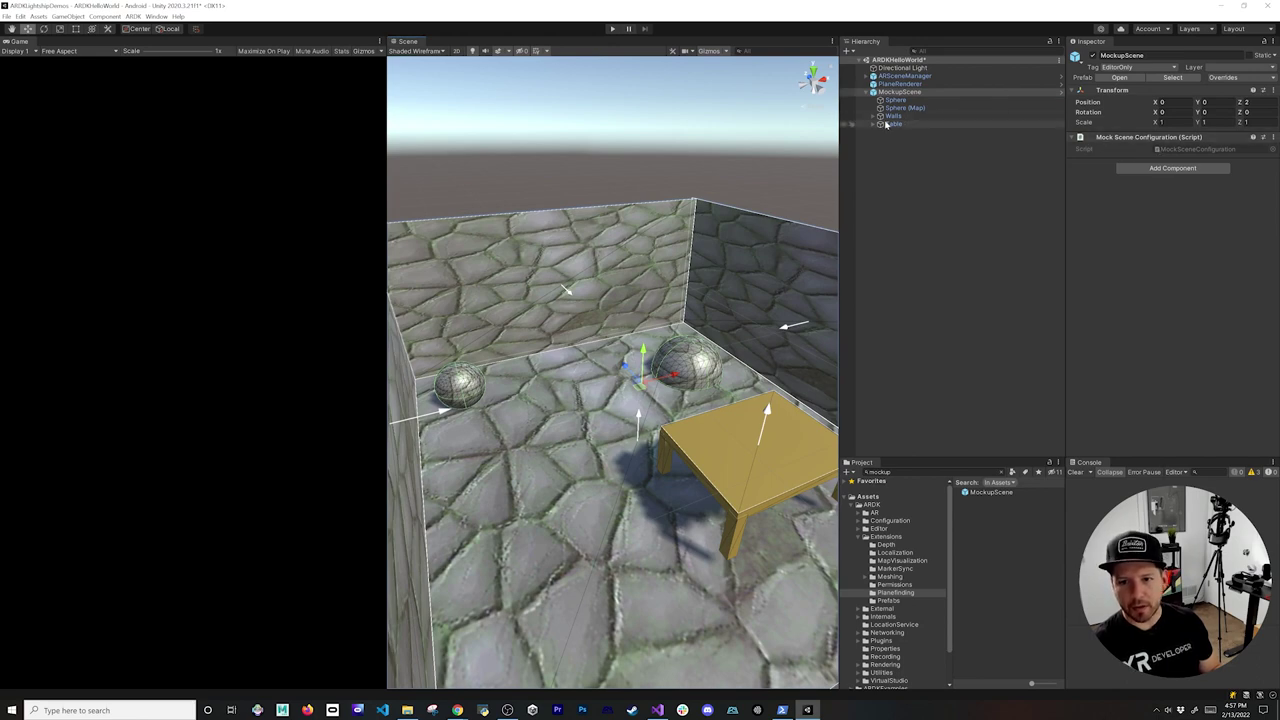
click(880, 124)
click(895, 125)
click(899, 164)
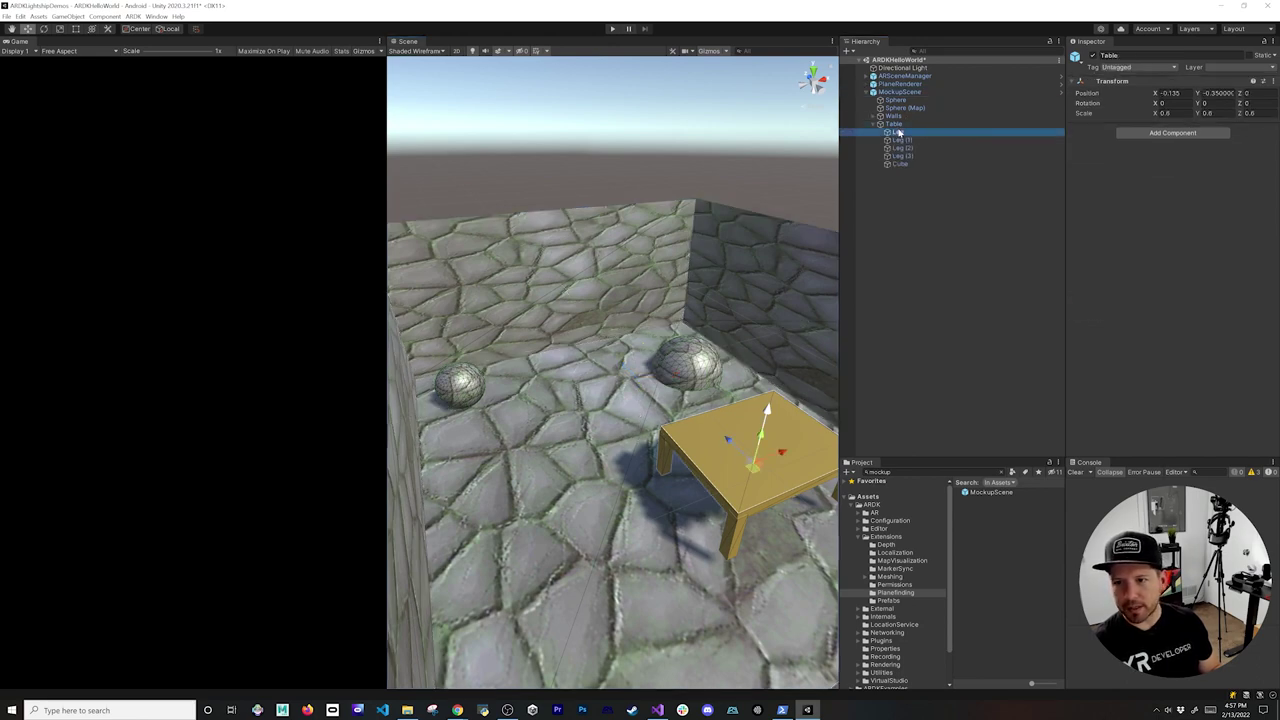
alt+drag(754, 375, 648, 378)
right_drag(648, 377, 684, 386)
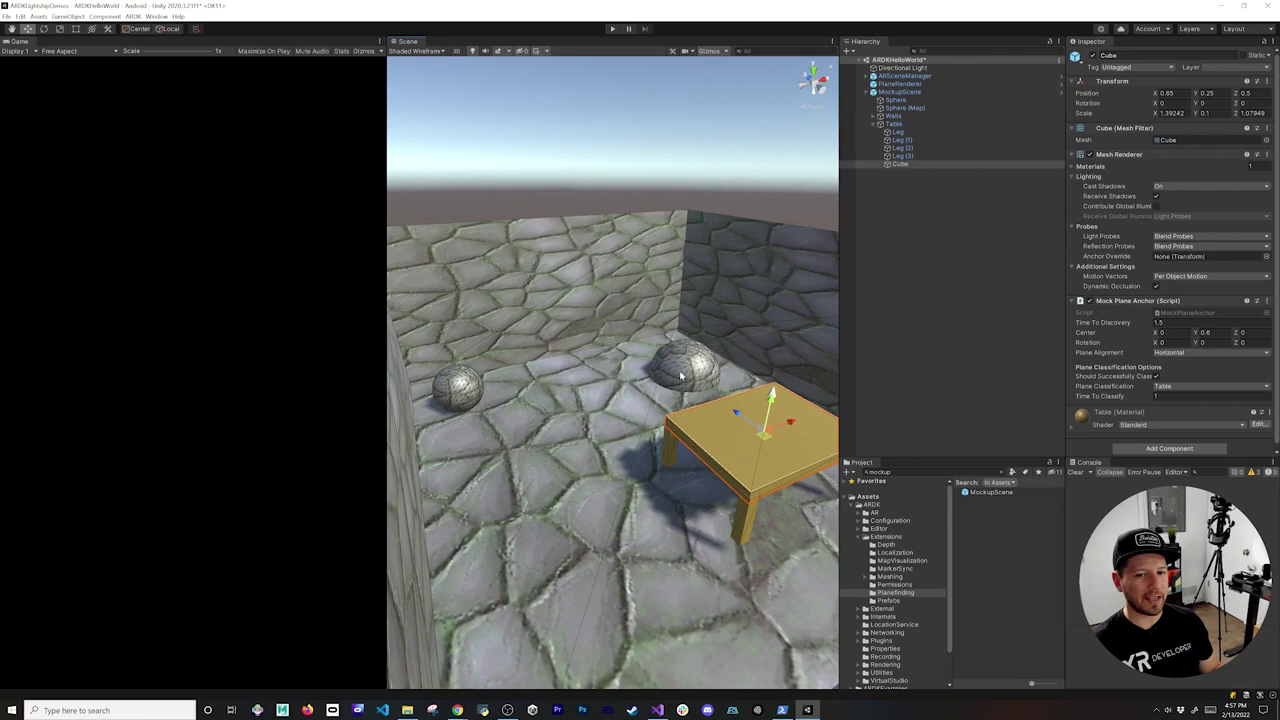
click(680, 376)
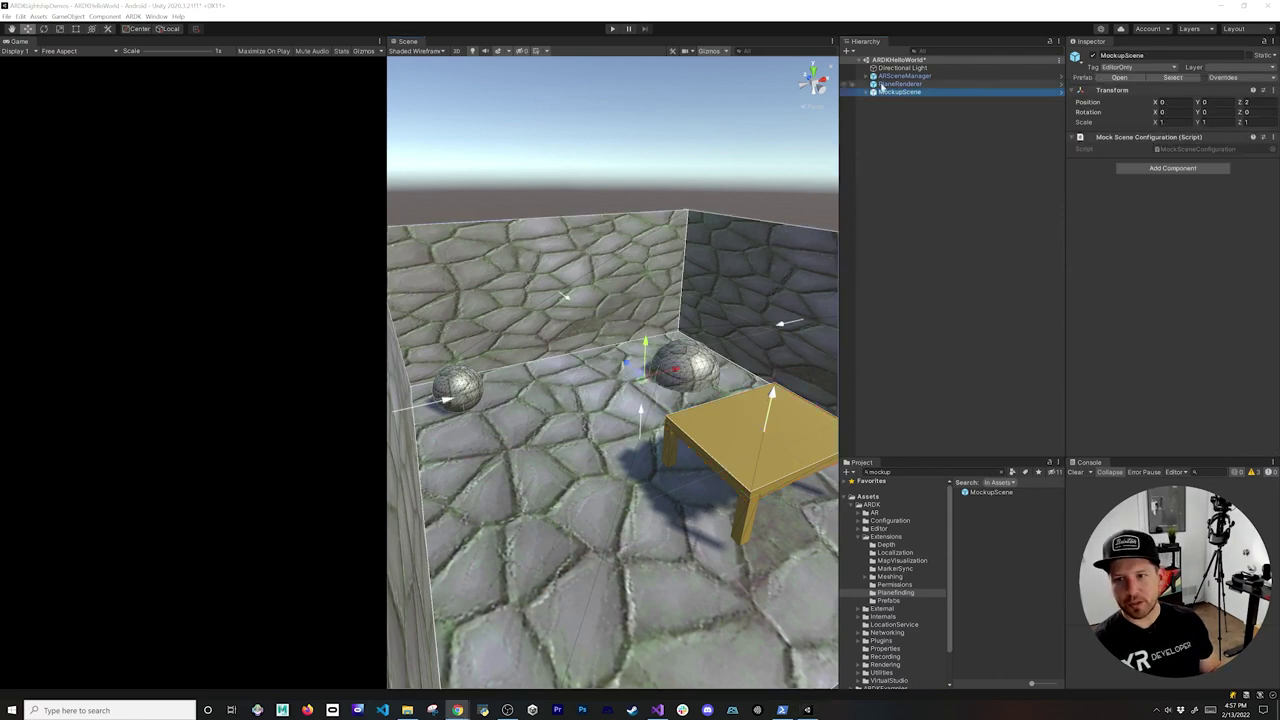
- Add a new layer named ARDK_MockWorld as User Layer 3
click(1212, 67)
click(1225, 138)
click(1210, 140)
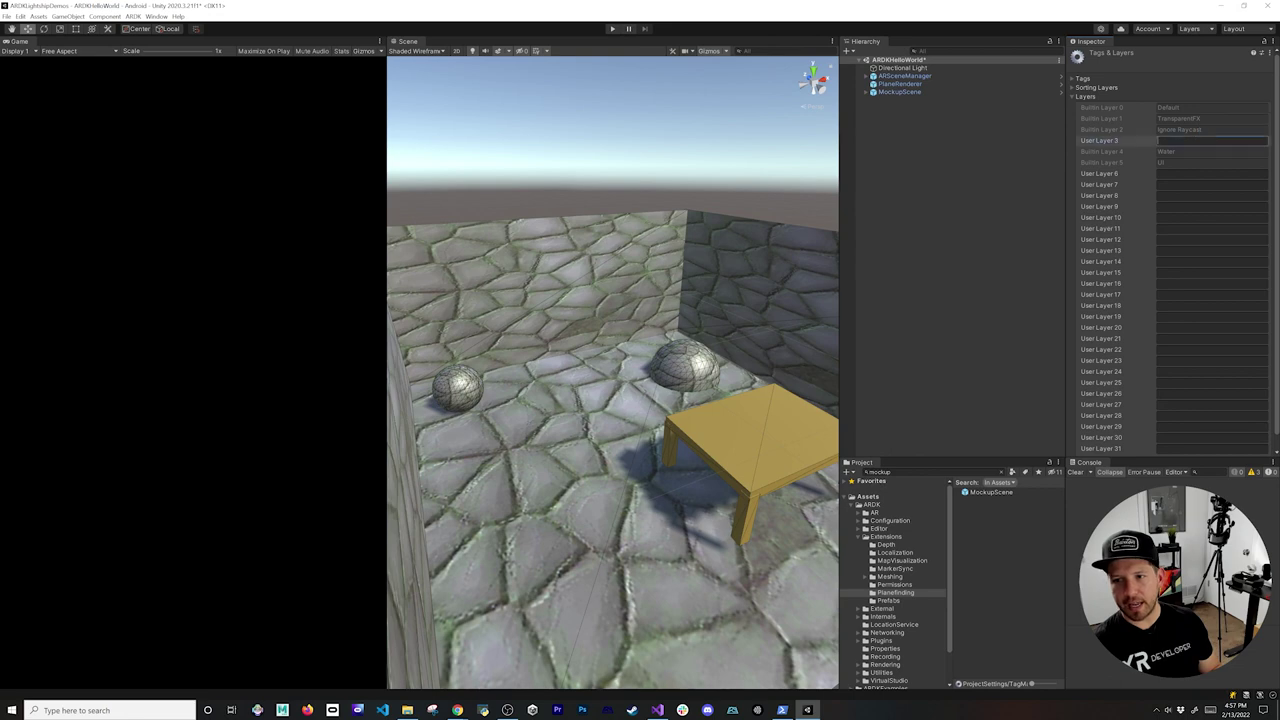
text(ARDK_MockWorld)
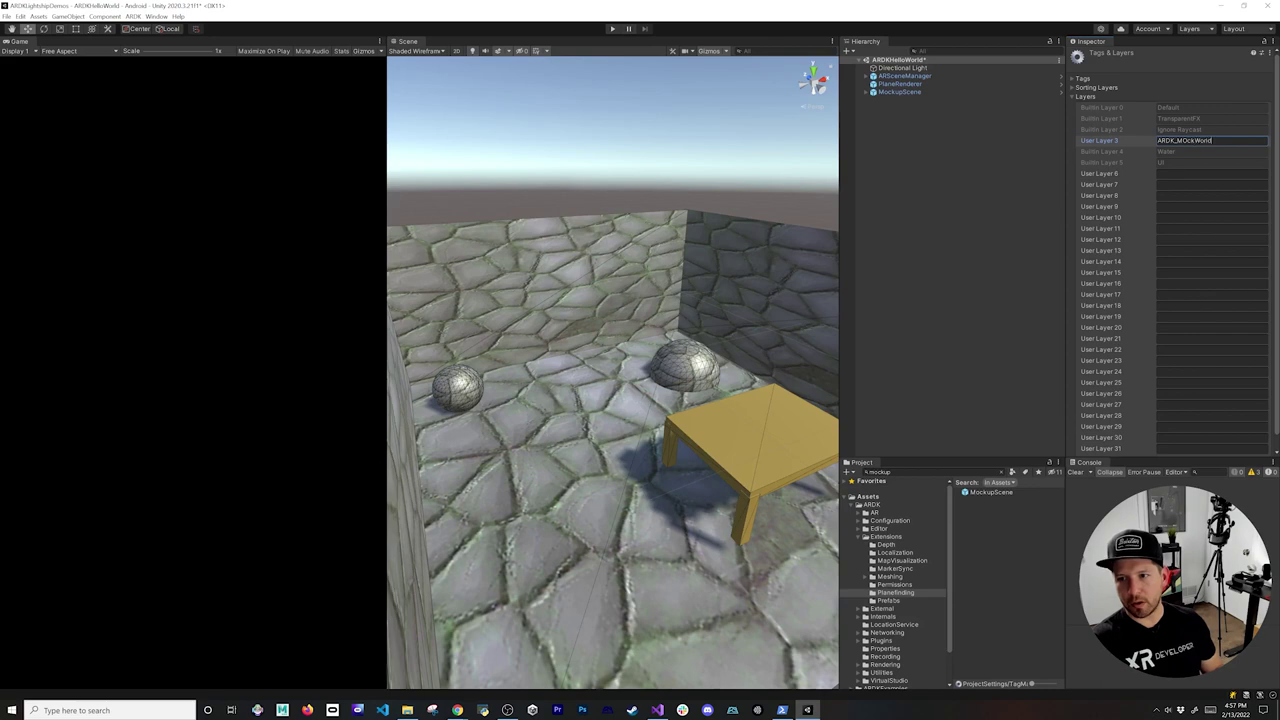
key(Return)
- Assign the ARDK_MockWorld layer to MockupScene and all of its child objects
click(899, 91)
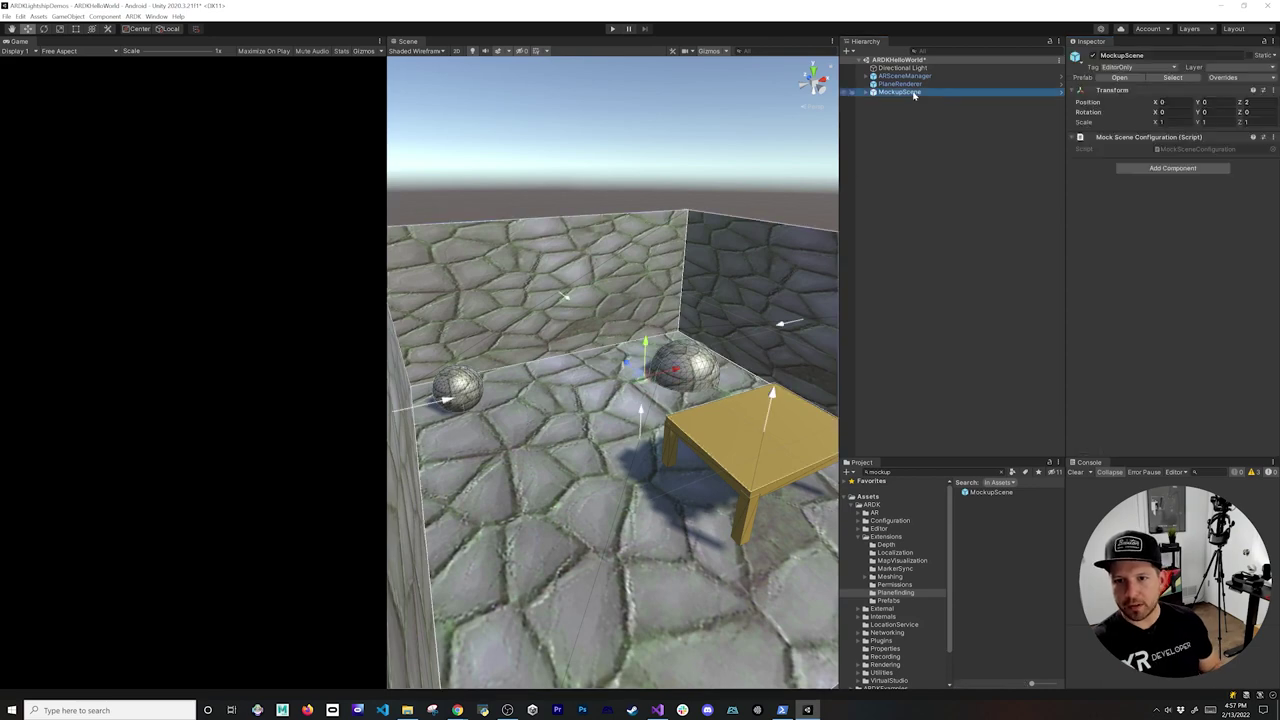
click(1228, 67)
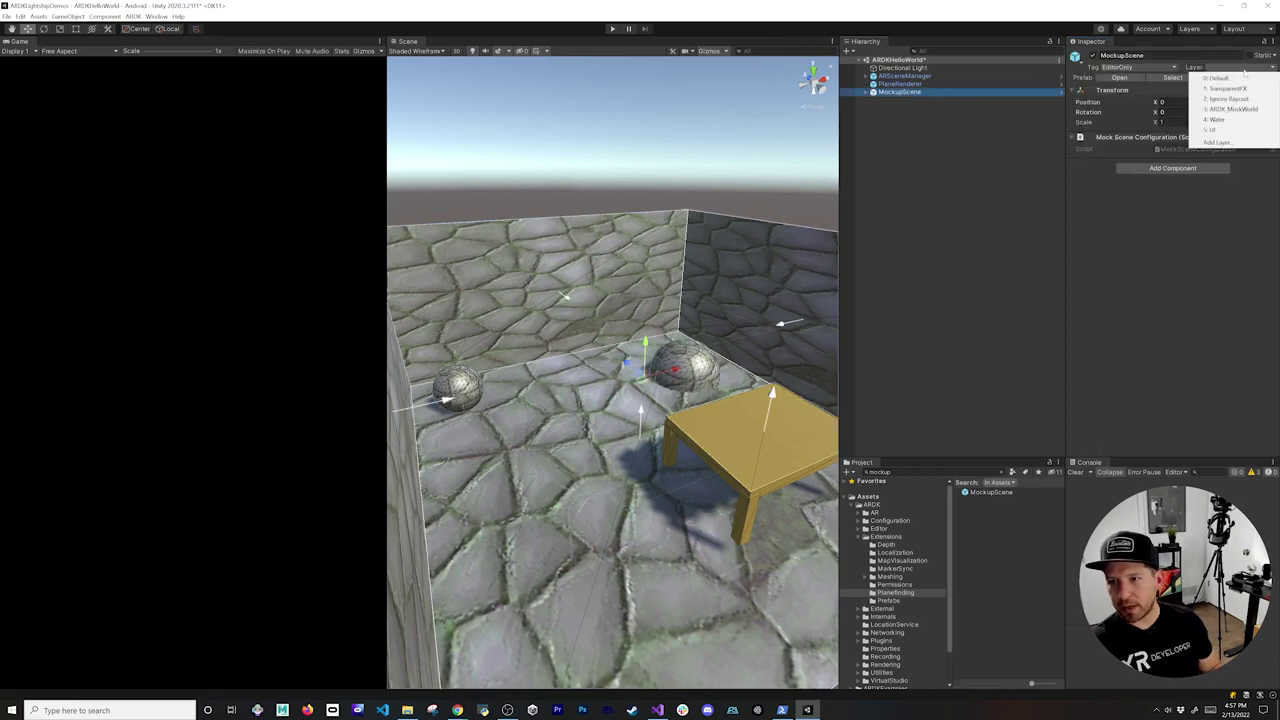
click(1233, 109)
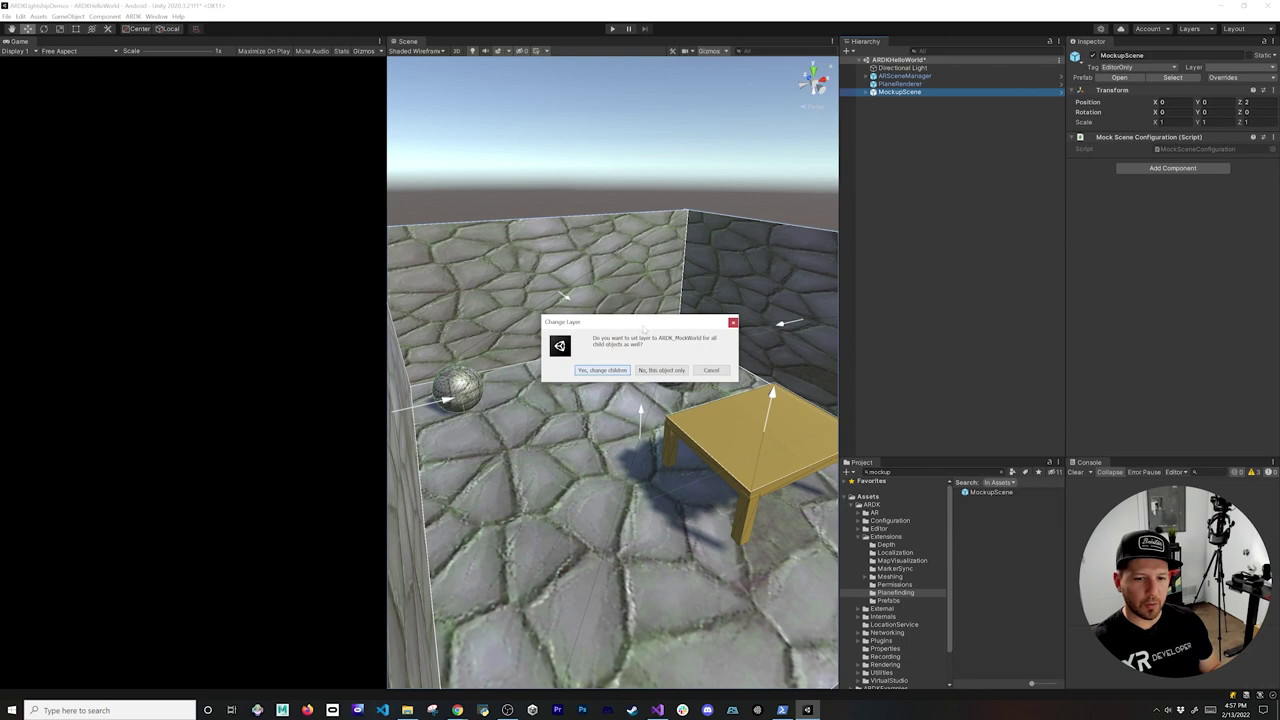
click(596, 370)
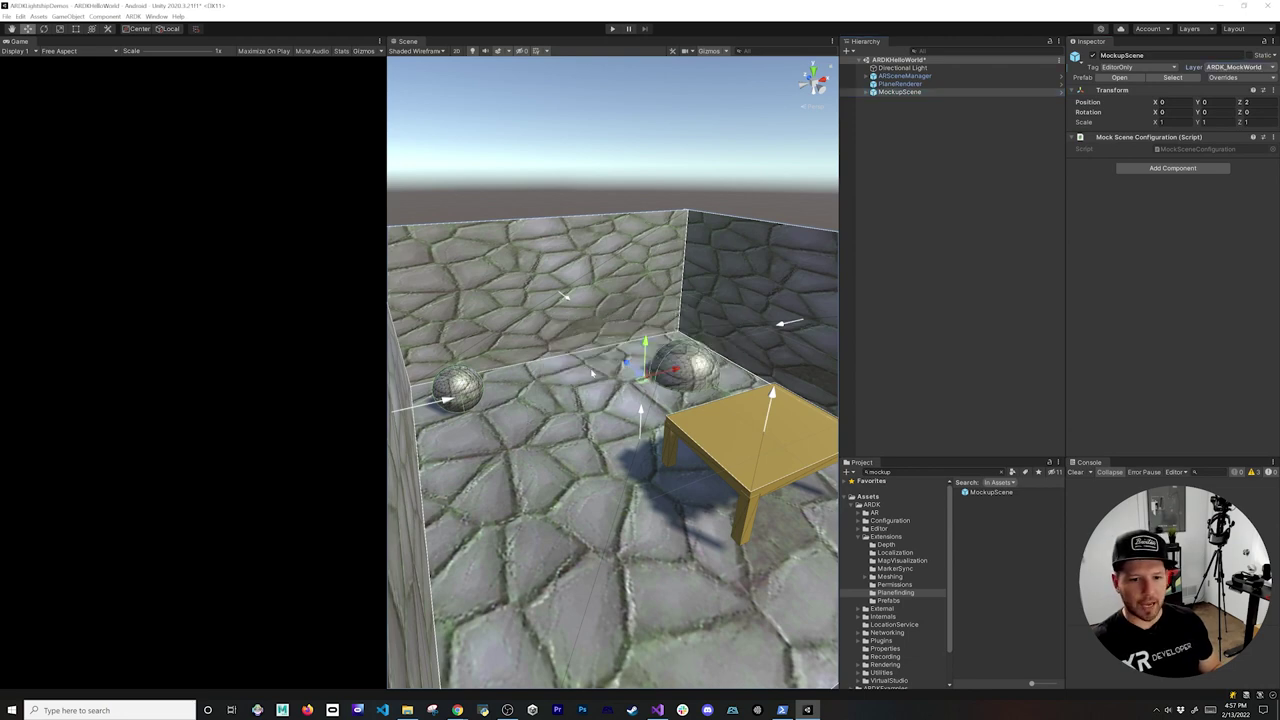
- Run the scene in Play mode, look around the mock room at the detected planes, inspect one generated plane object, and stop playback
click(613, 29)
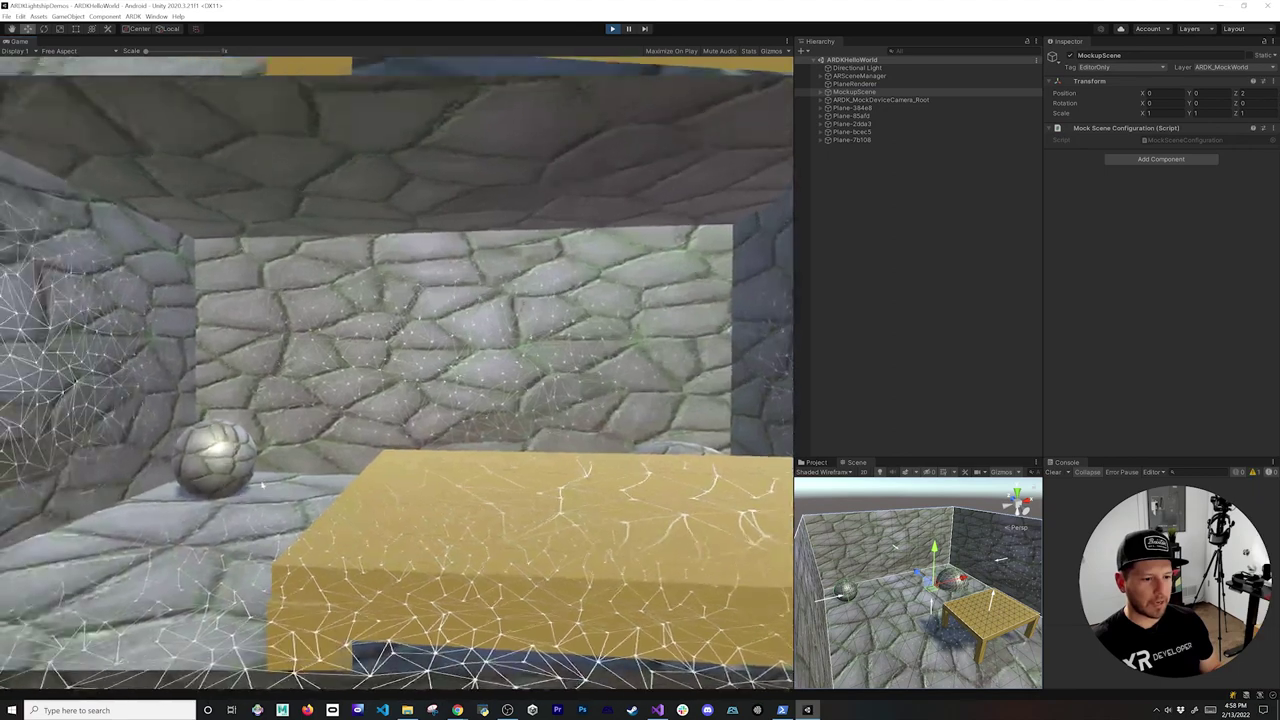
right_drag(268, 489, 251, 486)
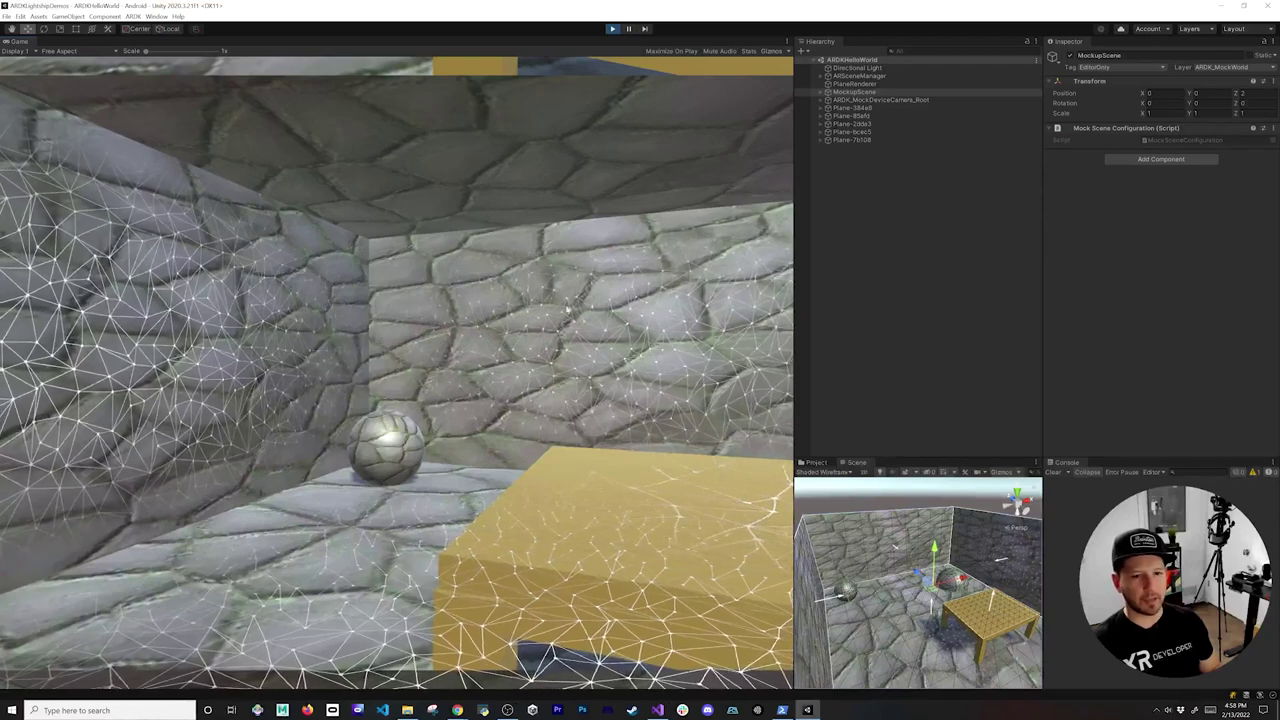
right_drag(338, 579, 436, 590)
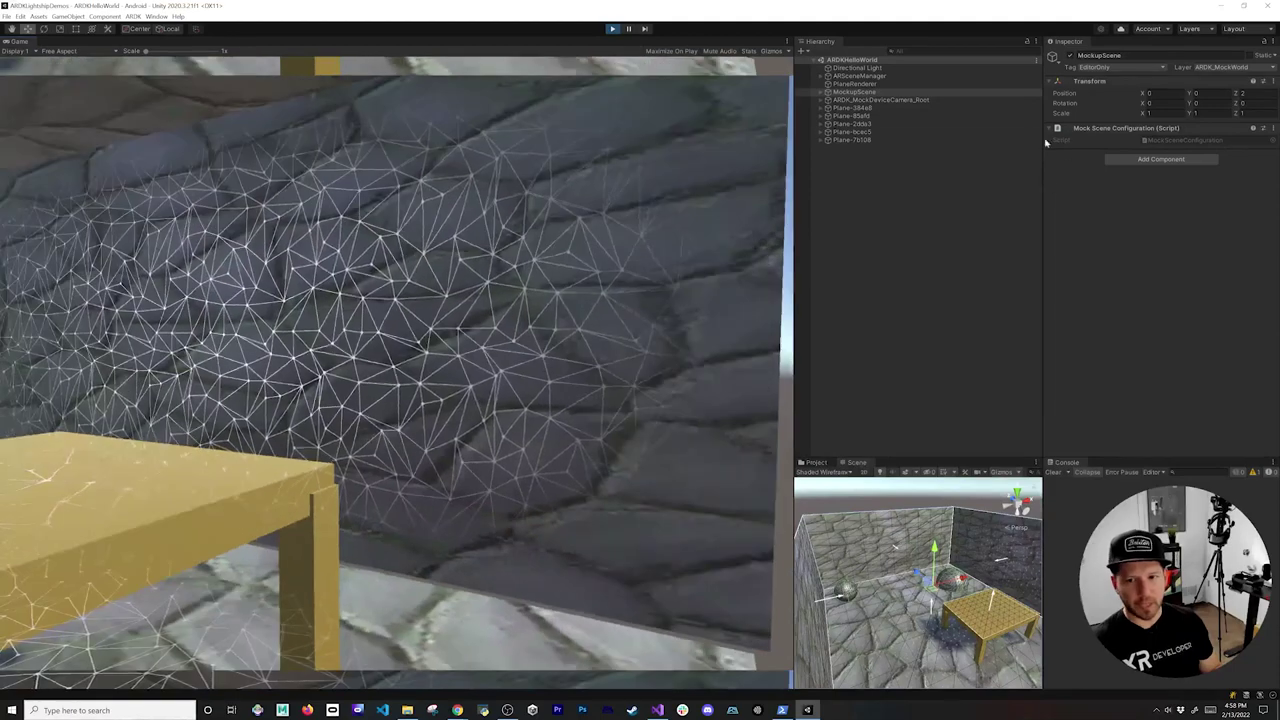
click(868, 115)
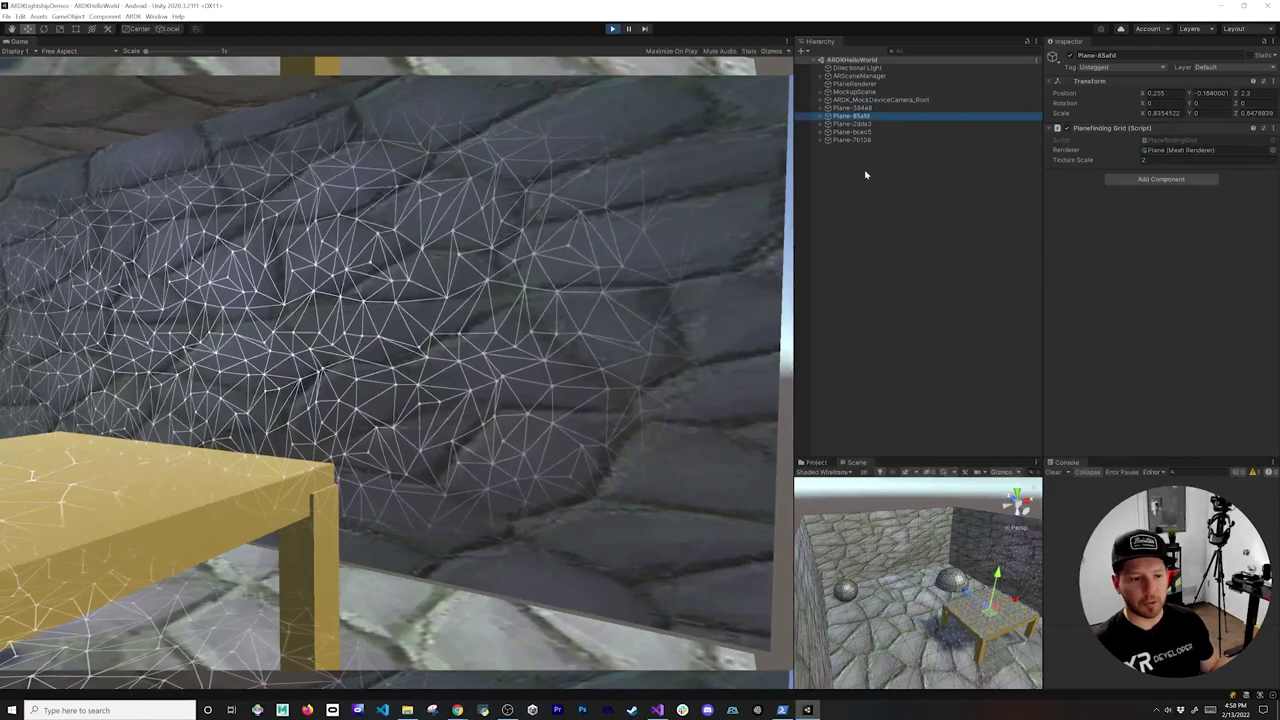
right_drag(560, 330, 220, 330)
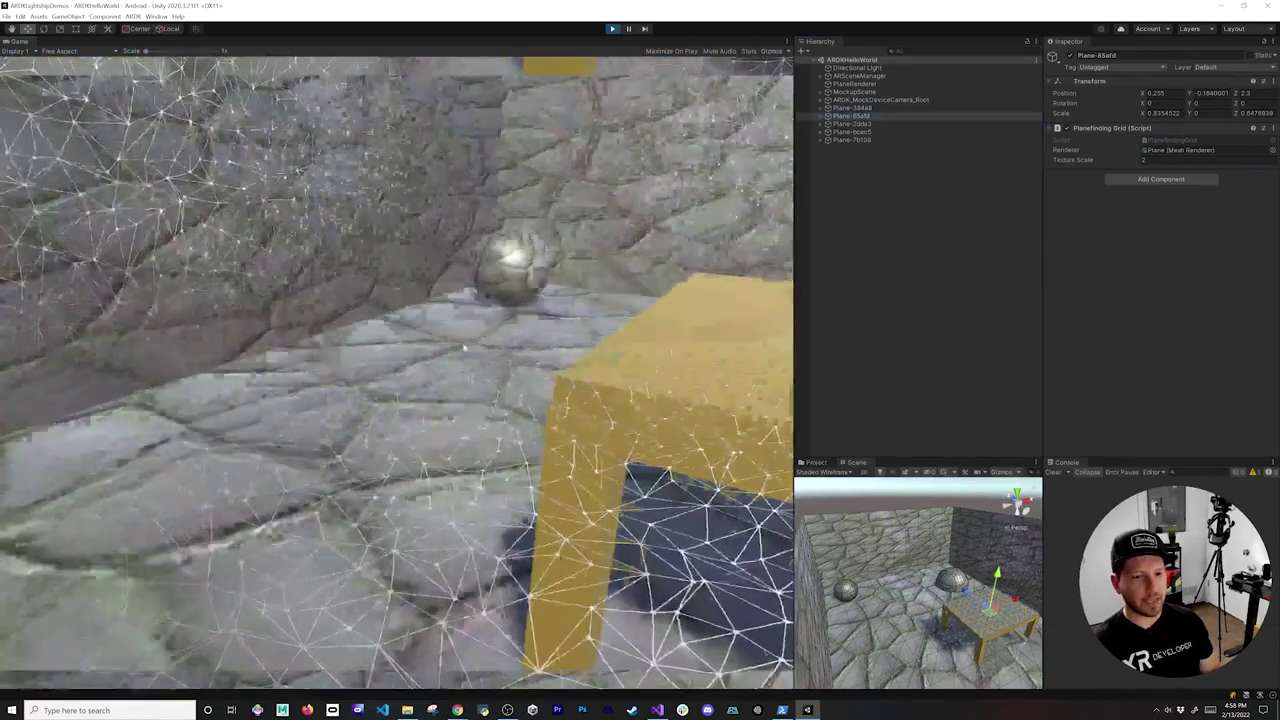
click(612, 28)
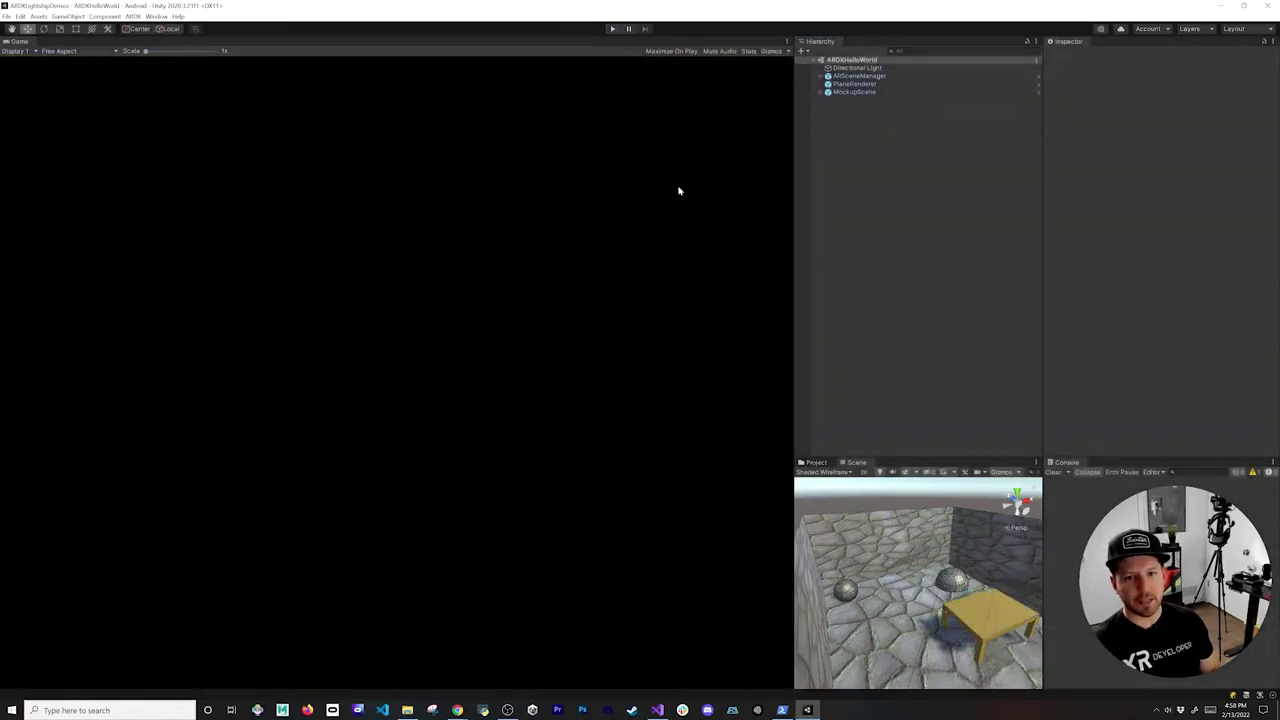
- Limit the PlaneRenderer's Detected Plane Types to Vertical by excluding Horizontal
click(860, 84)
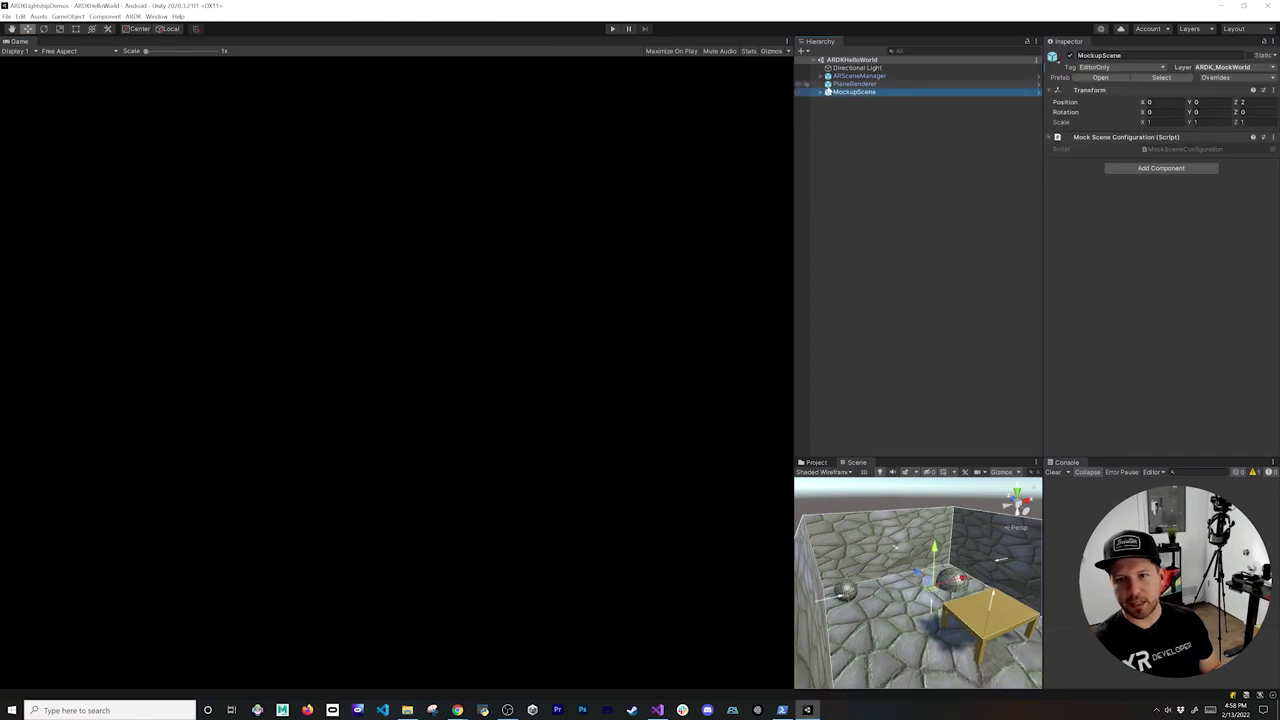
click(1160, 178)
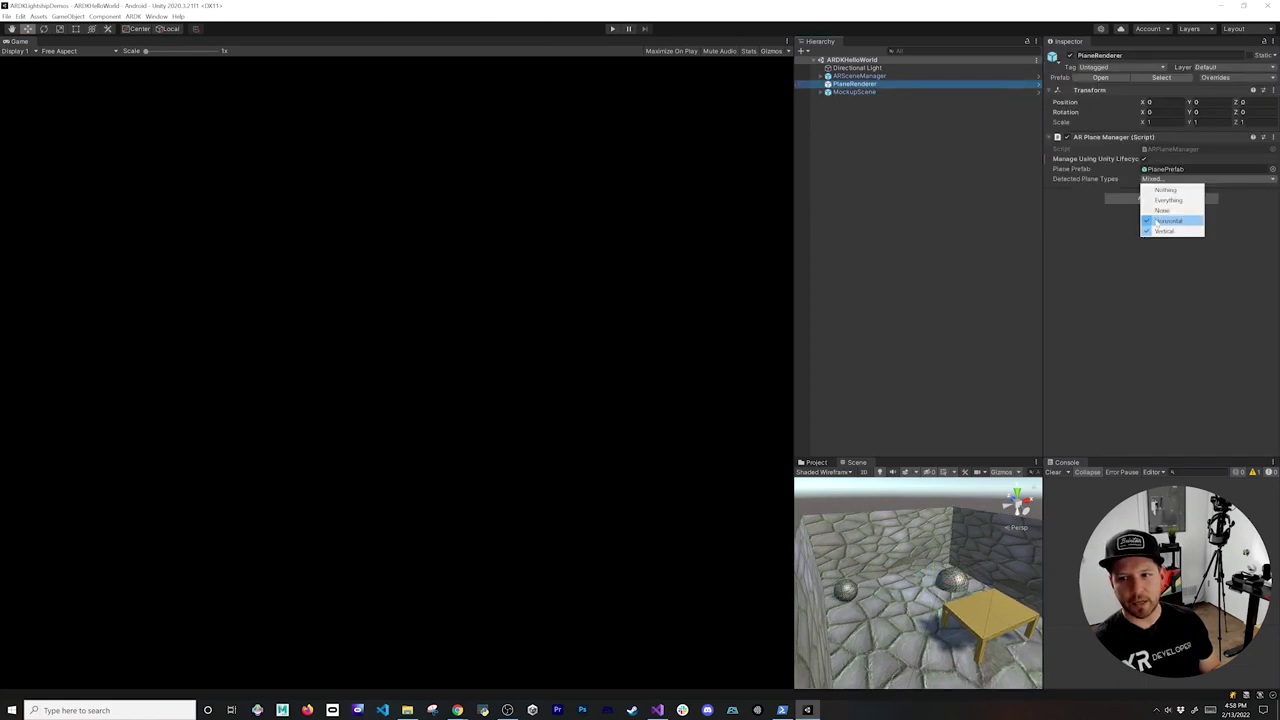
click(1160, 221)
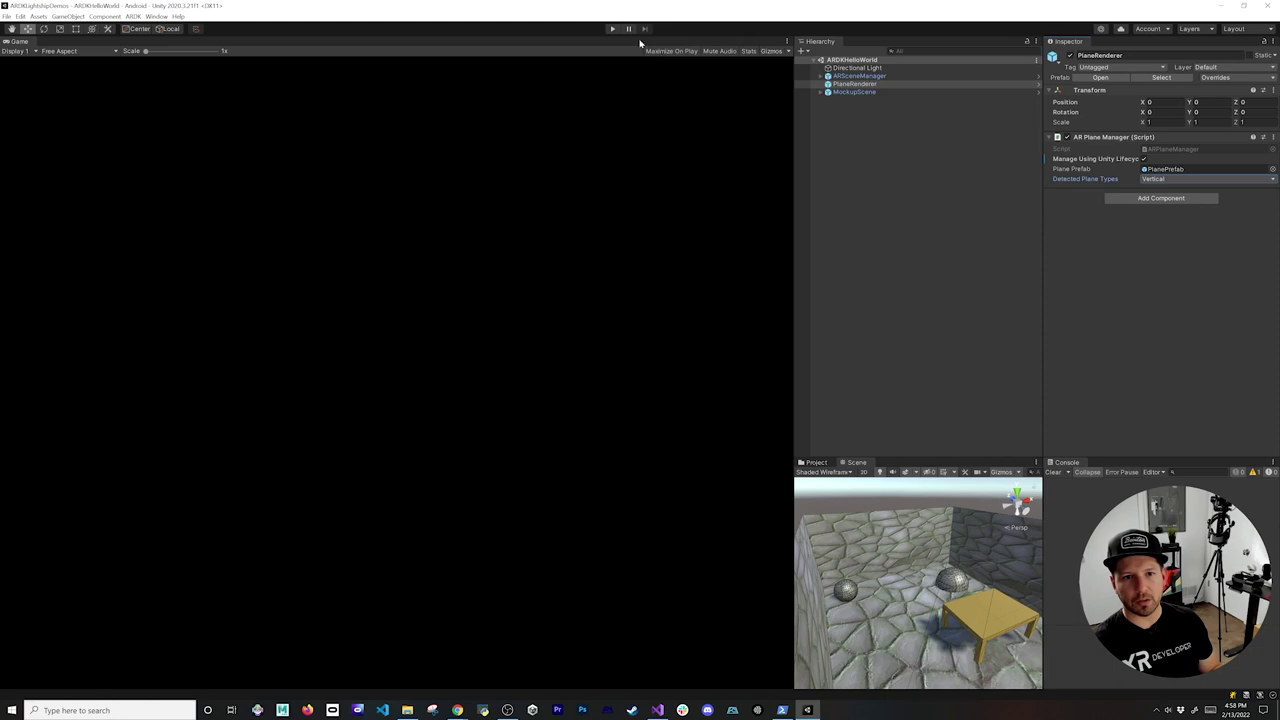
- Run the scene in Play mode and move around the table and walls to check vertical-only plane detection
click(612, 28)
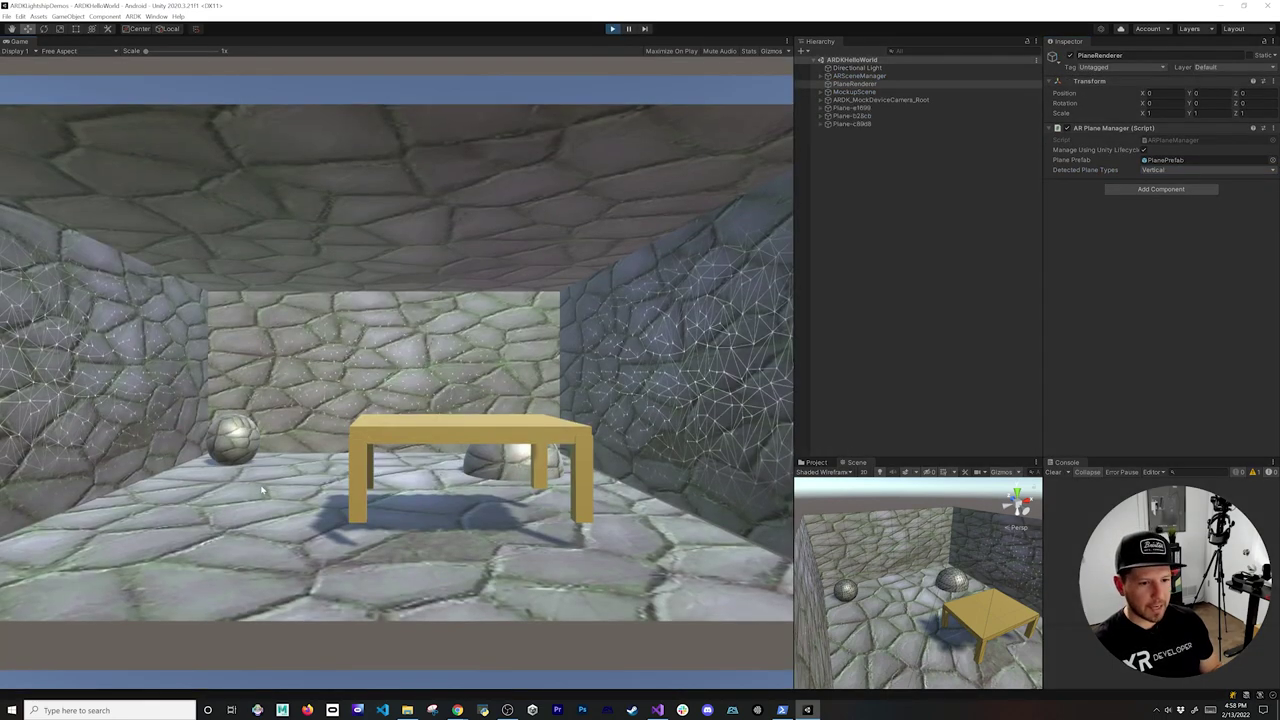
key(w)
mouse_move(261, 489)
right_down()
mouse_move(251, 499)
mouse_move(278, 497)
right_up()
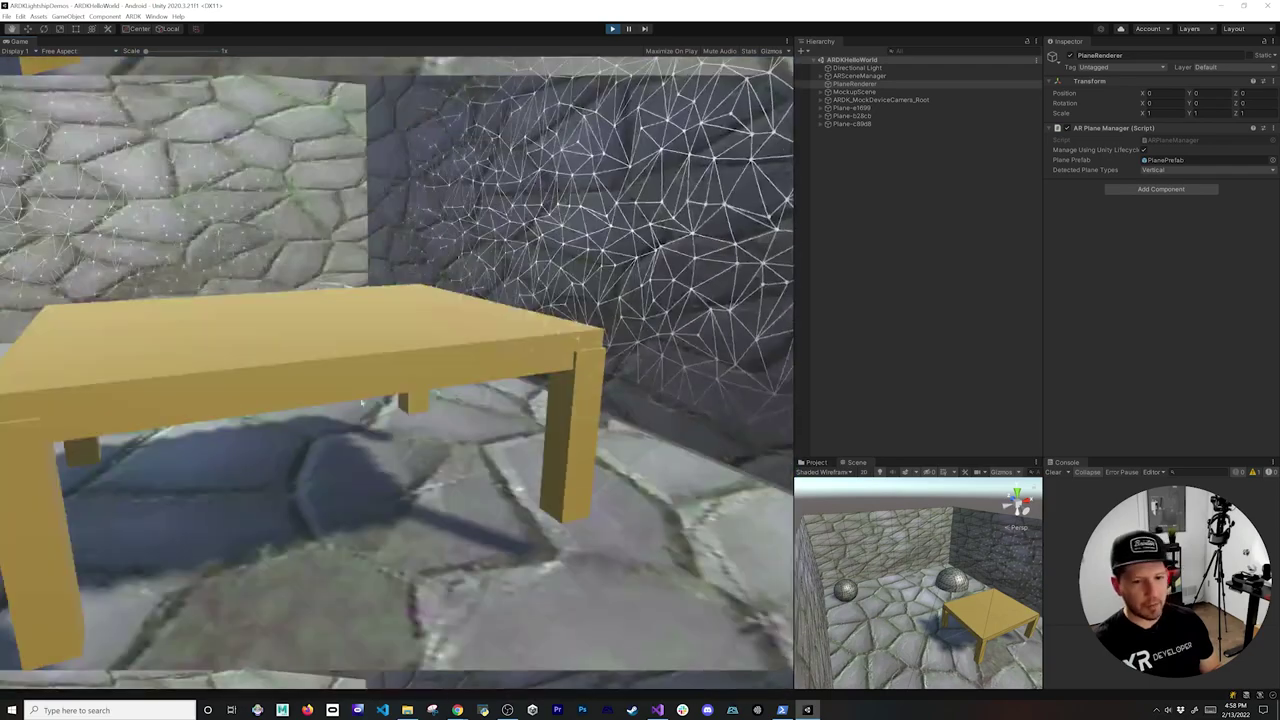
right_drag(588, 243, 562, 371)
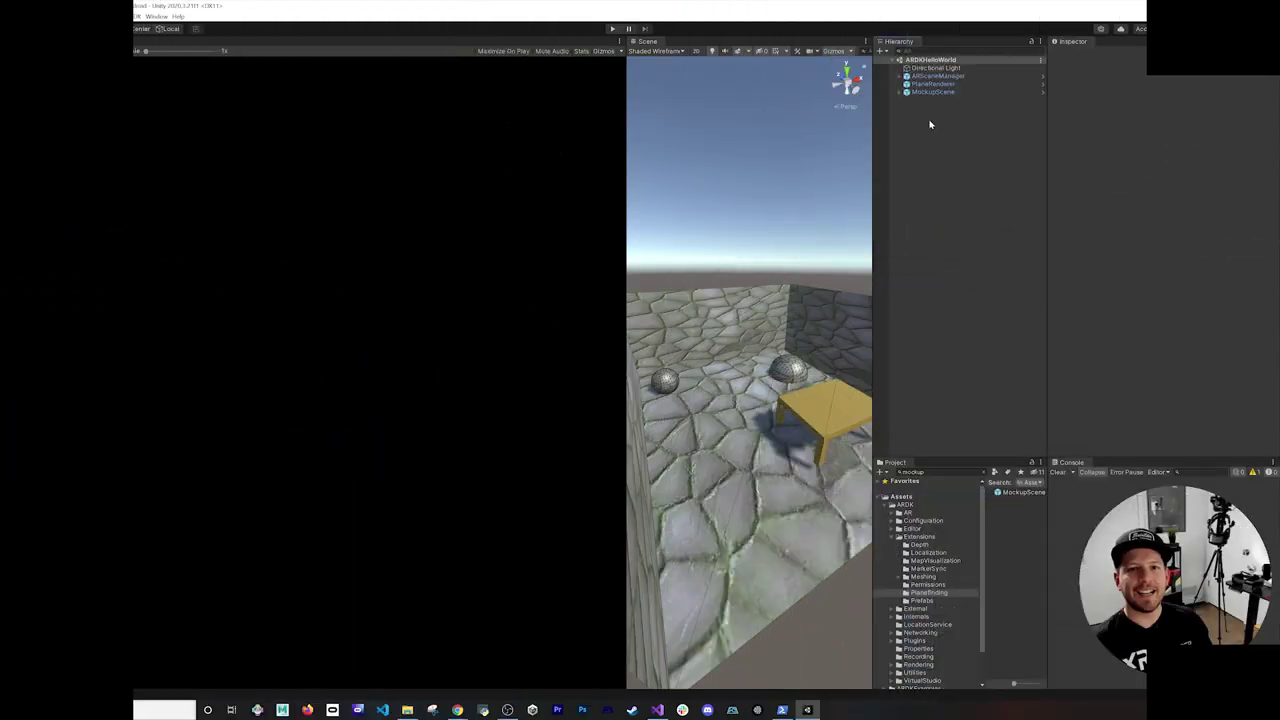
- Create an empty game object named ARPlacement in the hierarchy and set its position to 0, 0, 0
right_click(929, 157)
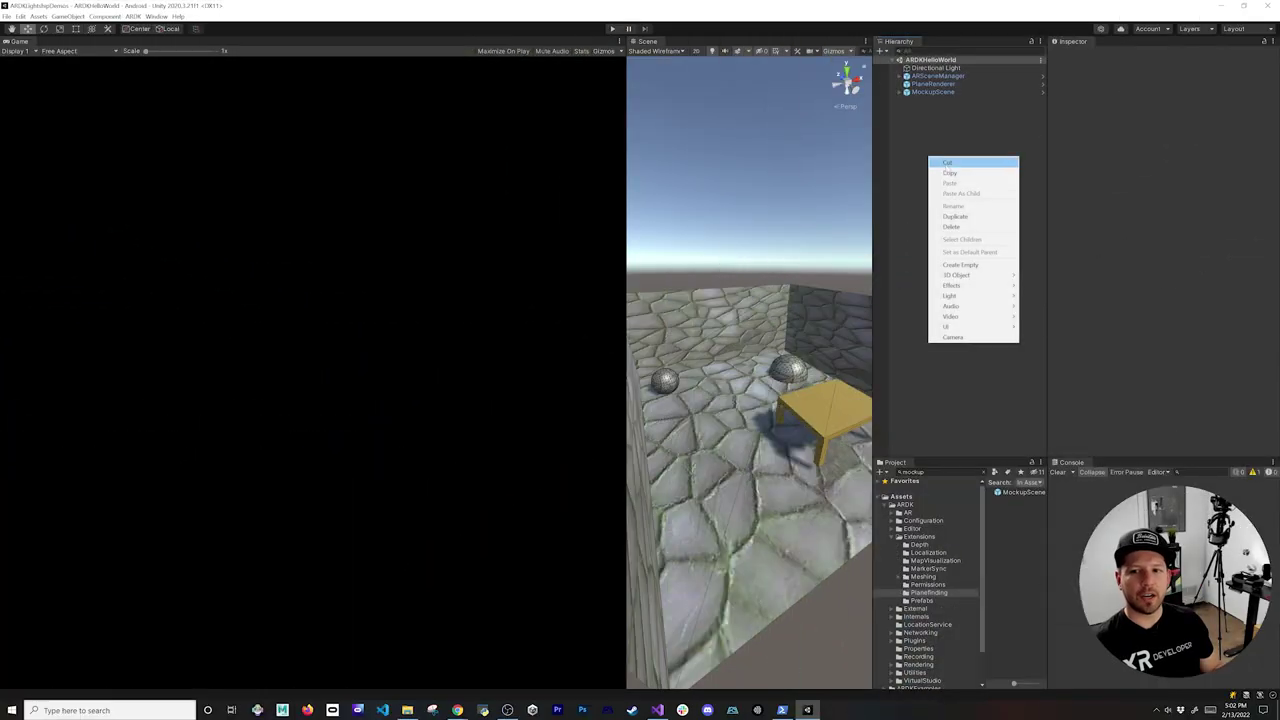
click(975, 264)
text(ARPlacement)
key(Return)
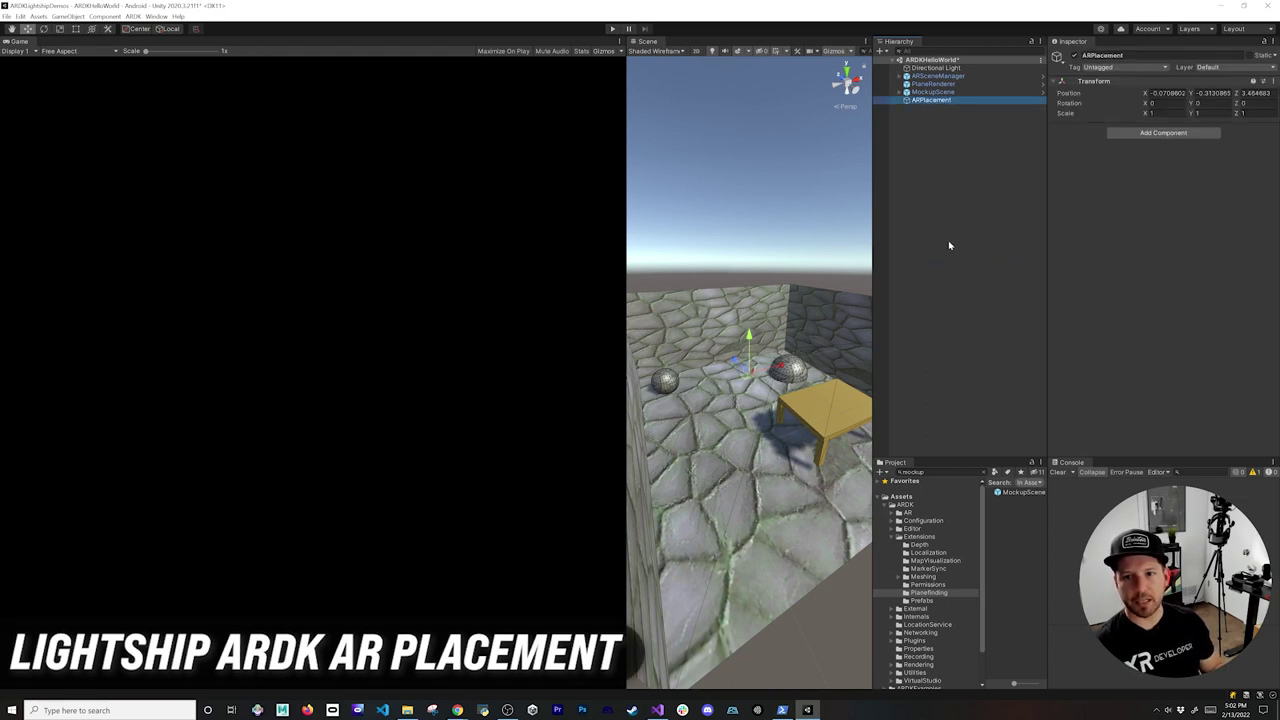
click(1170, 94)
text(0)
key(Tab)
text(0)
key(Tab)
text(0)
- Add the AR Hit Tester component to the ARPlacement object
click(1181, 133)
text(ar hit)
key(Return)
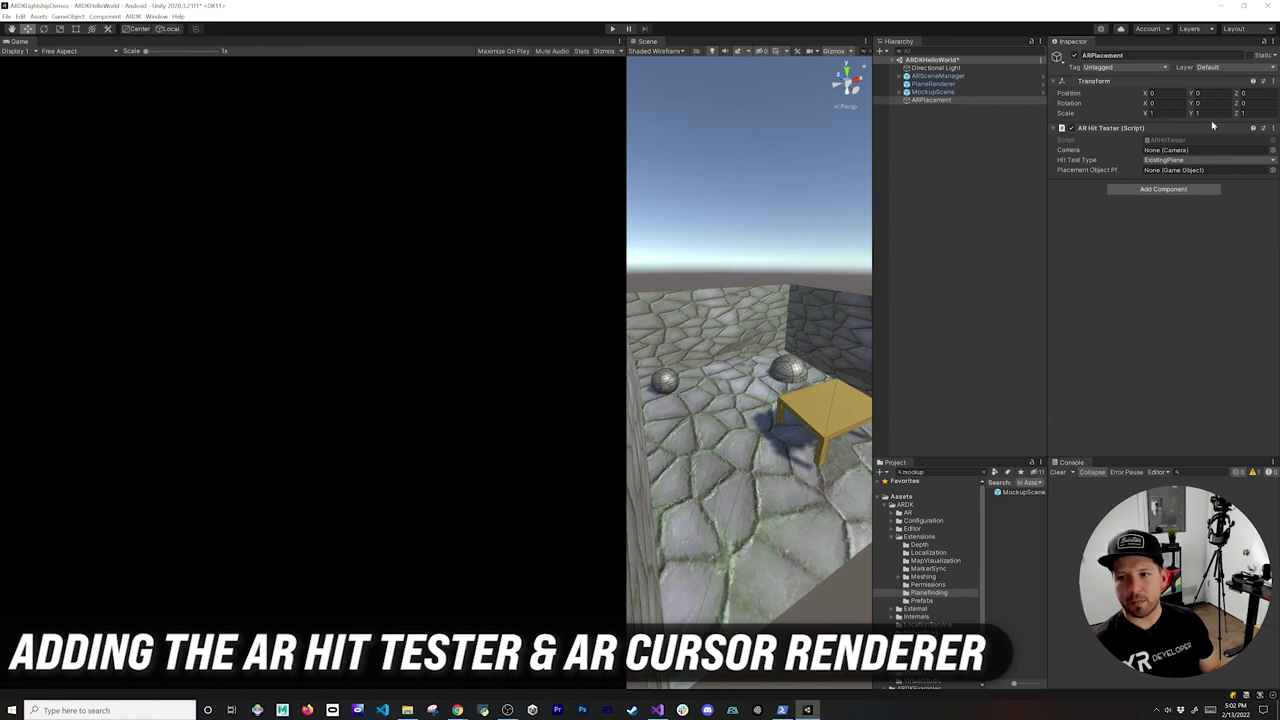
- Add the AR Cursor Renderer component to the ARPlacement object
click(1152, 189)
text(ar cur)
key(Return)
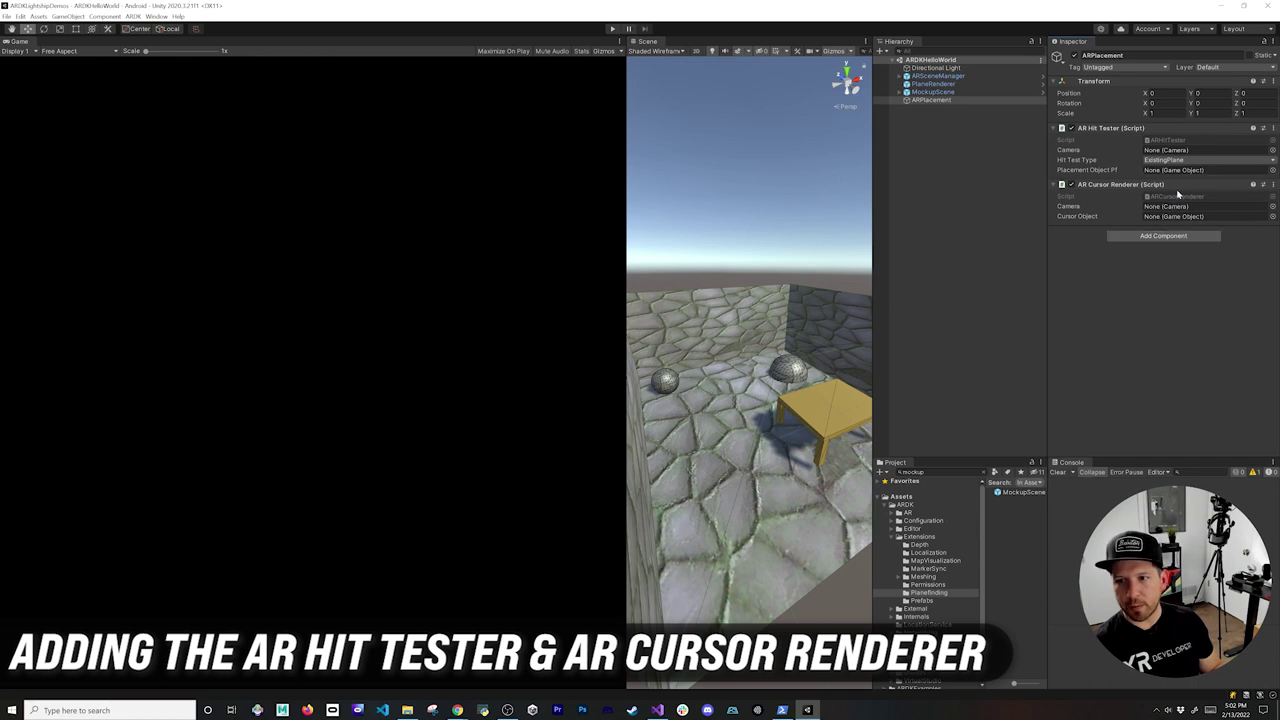
- Assign ARSceneCamera as the Camera of both the AR Hit Tester and the AR Cursor Renderer
click(899, 76)
drag(937, 84, 1165, 152)
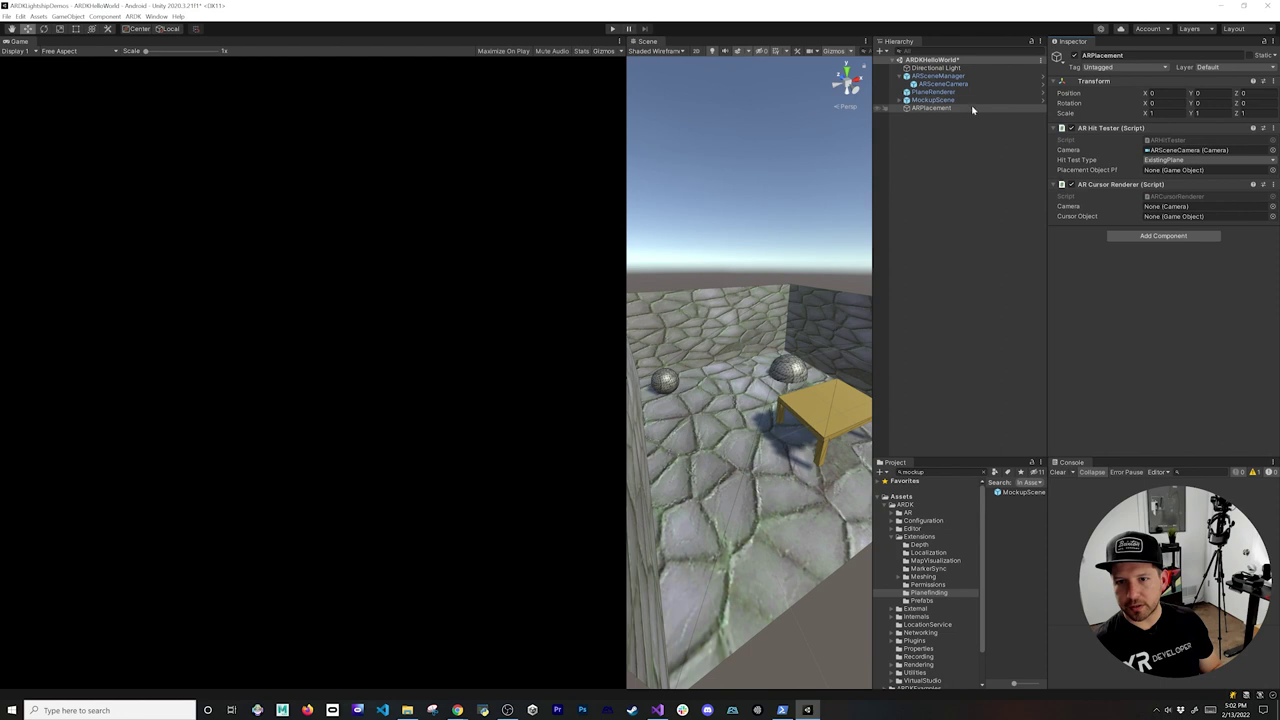
drag(940, 84, 1158, 207)
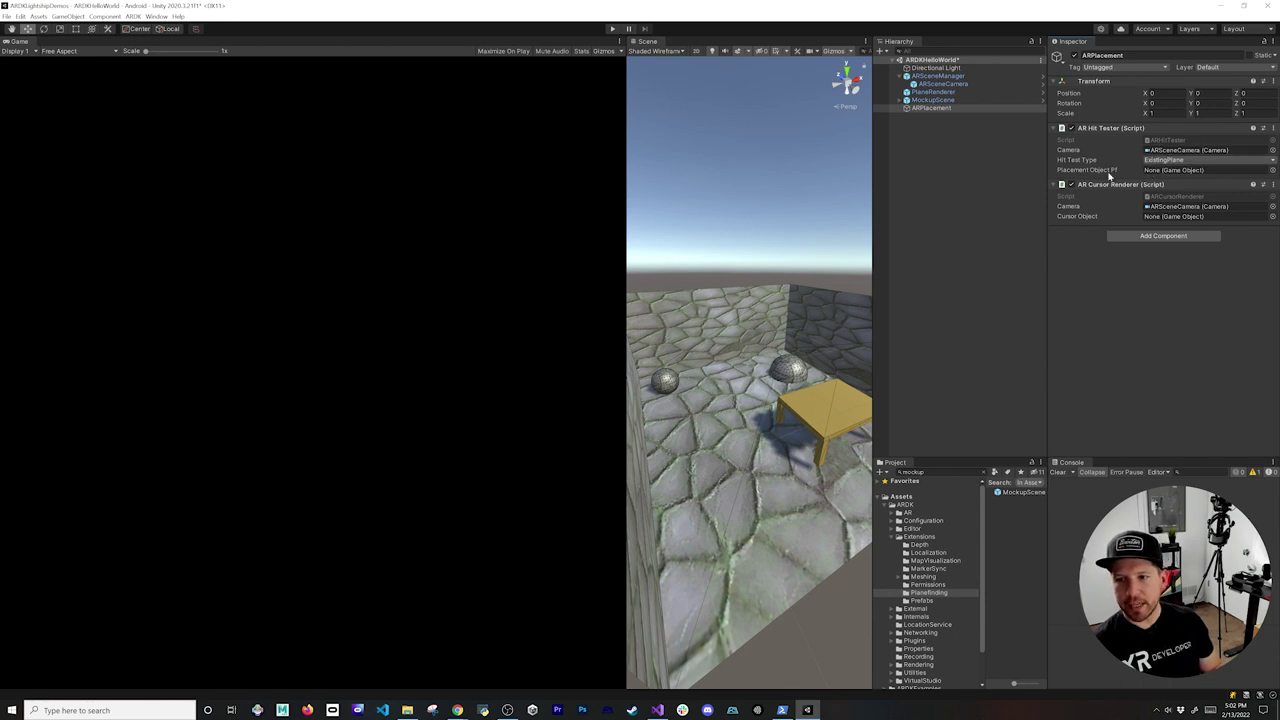
- Set the AR Hit Tester's placement object to the CubeBlue prefab and the AR Cursor Renderer's cursor object to CubeGreen
click(1272, 170)
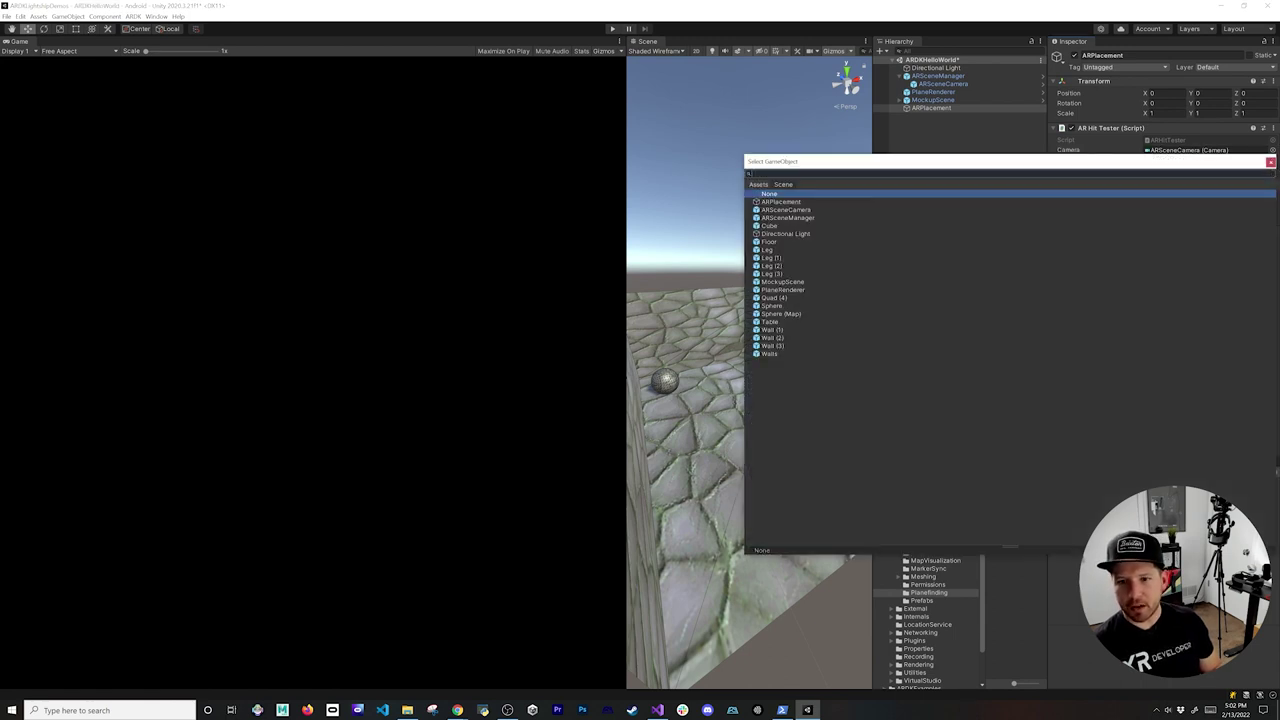
click(767, 185)
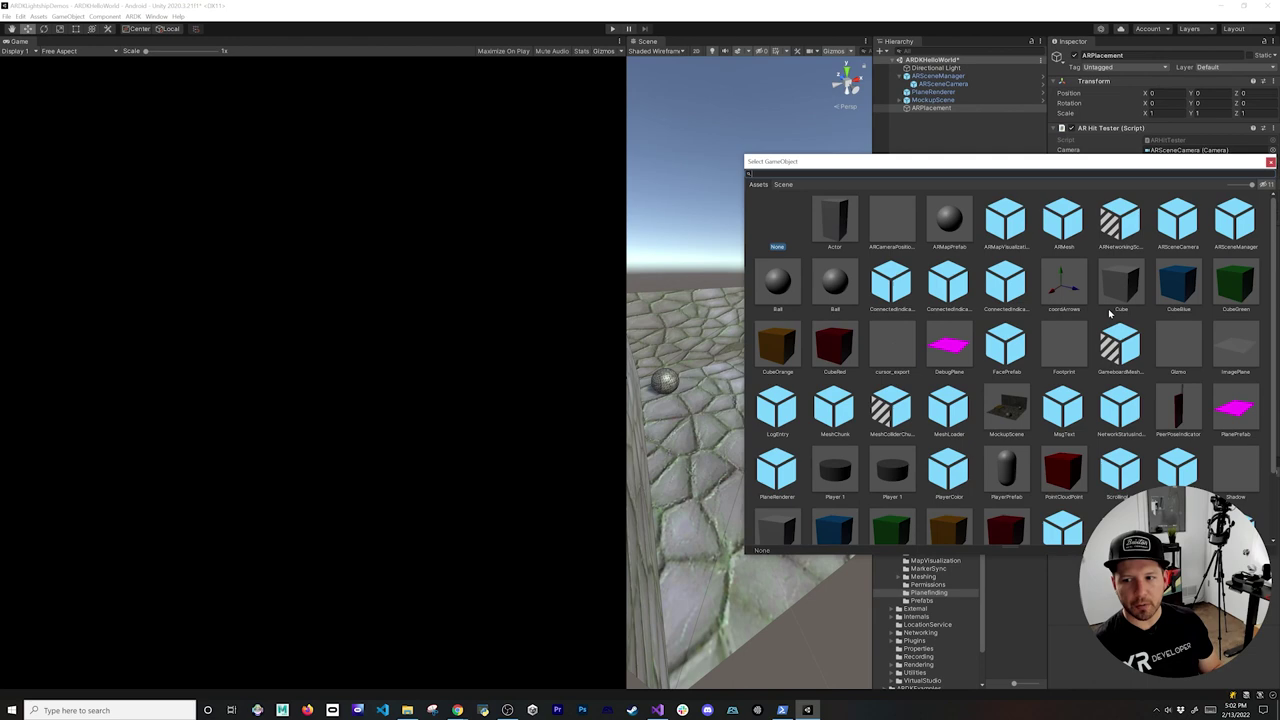
double_click(1172, 290)
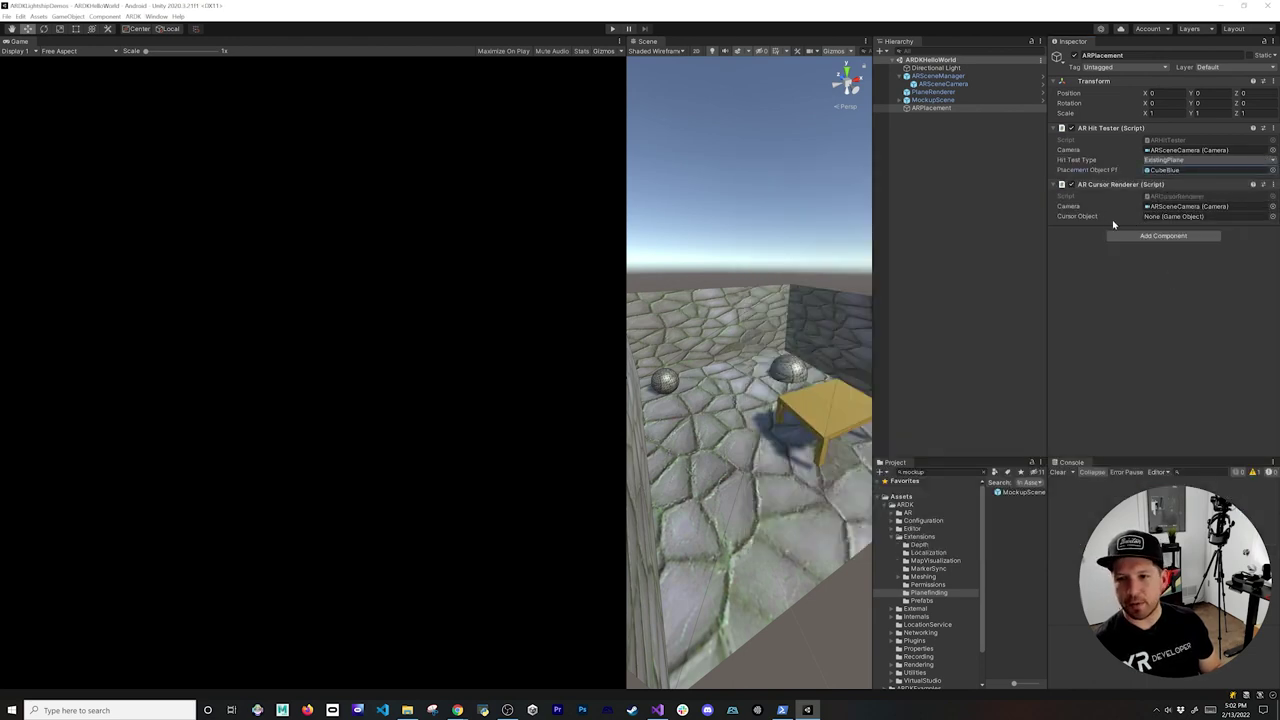
click(1272, 216)
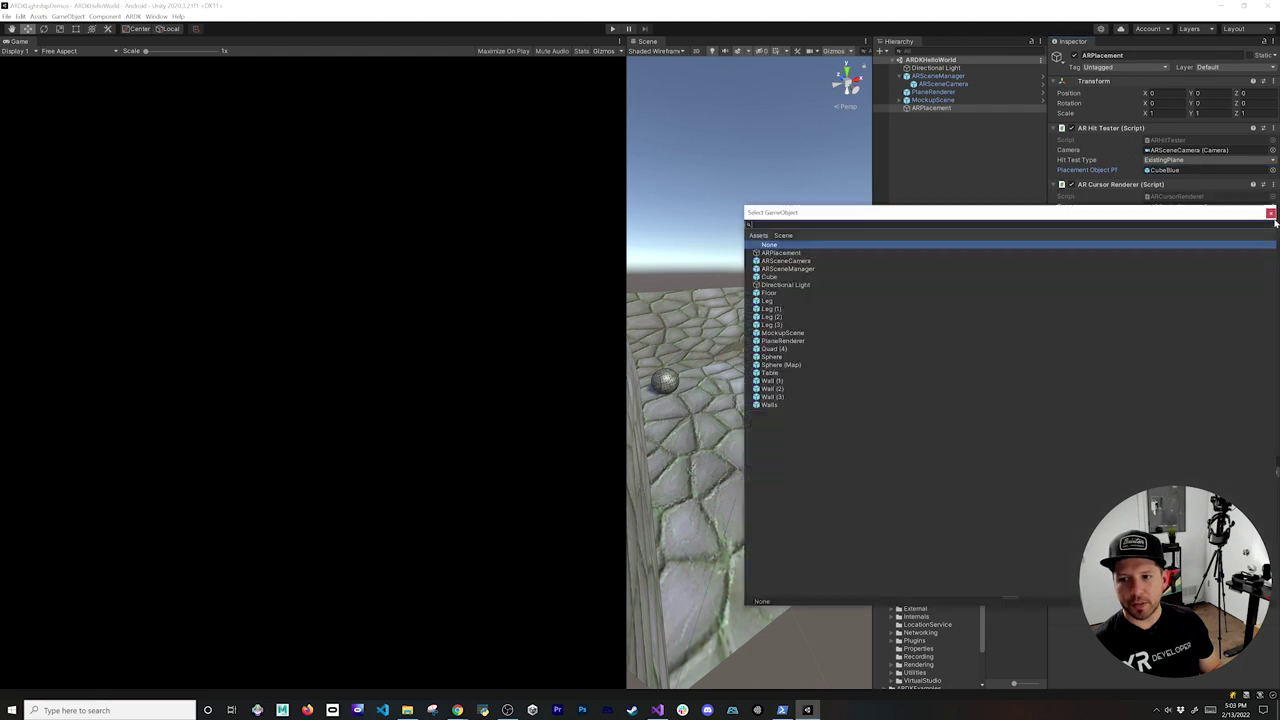
click(759, 236)
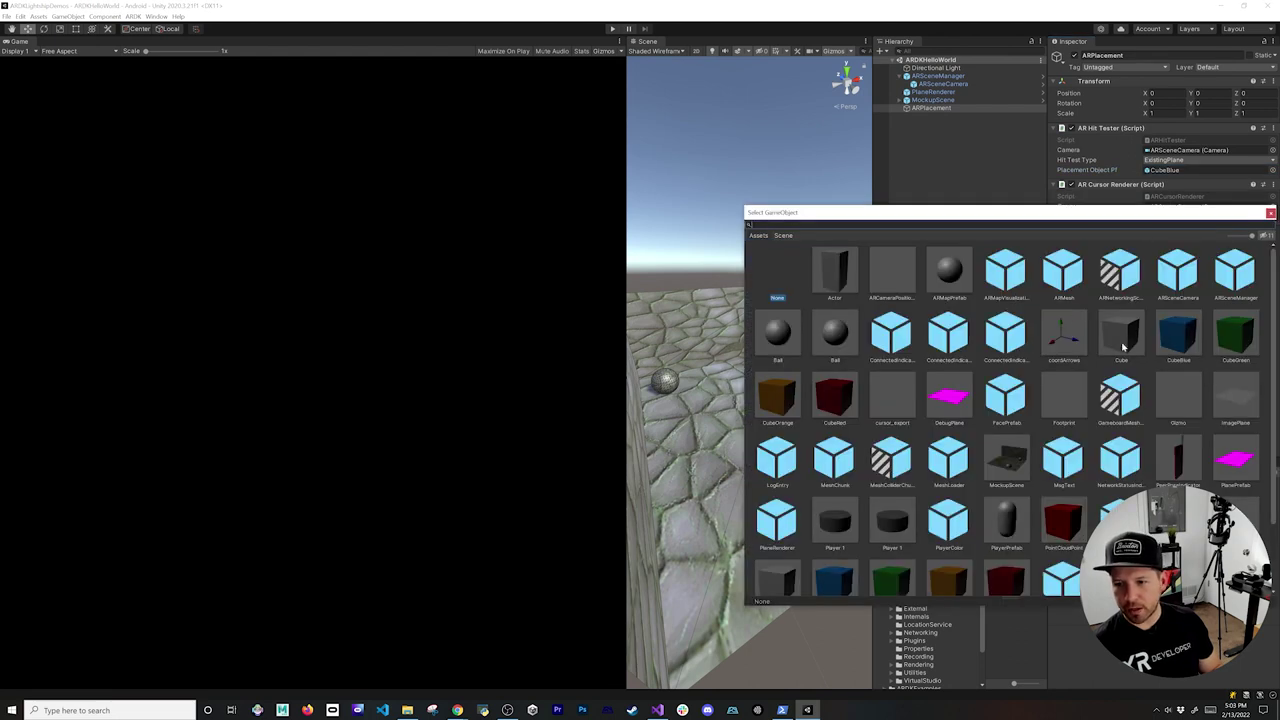
double_click(1245, 338)
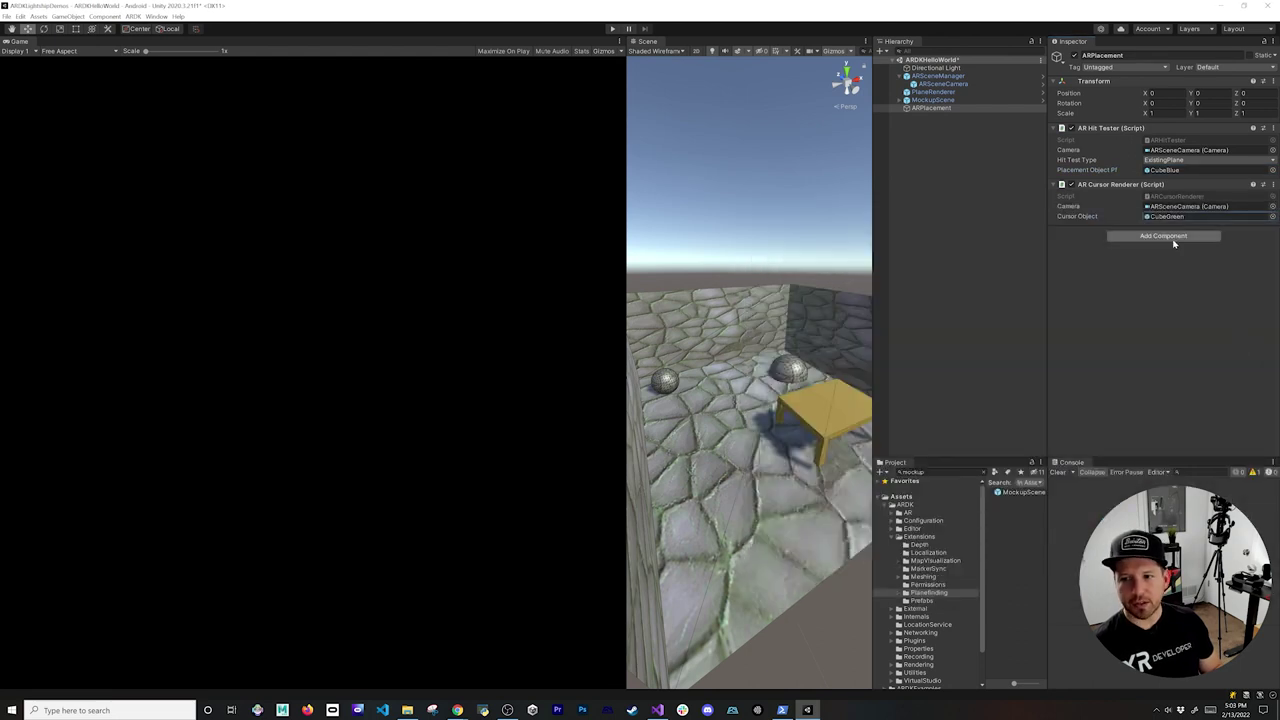
- Run the scene in Play mode with a wider Game view and move around to check the green cursor on detected planes
drag(622, 236, 693, 222)
click(614, 29)
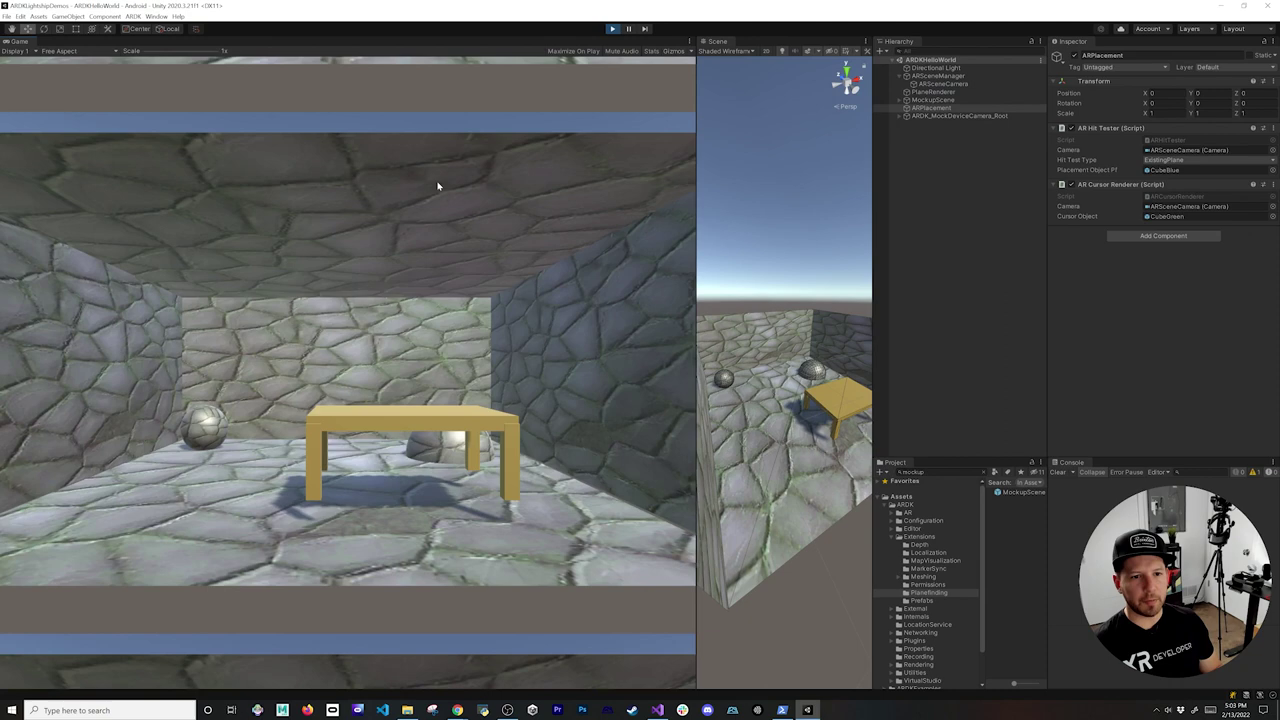
right_drag(278, 463, 369, 368)
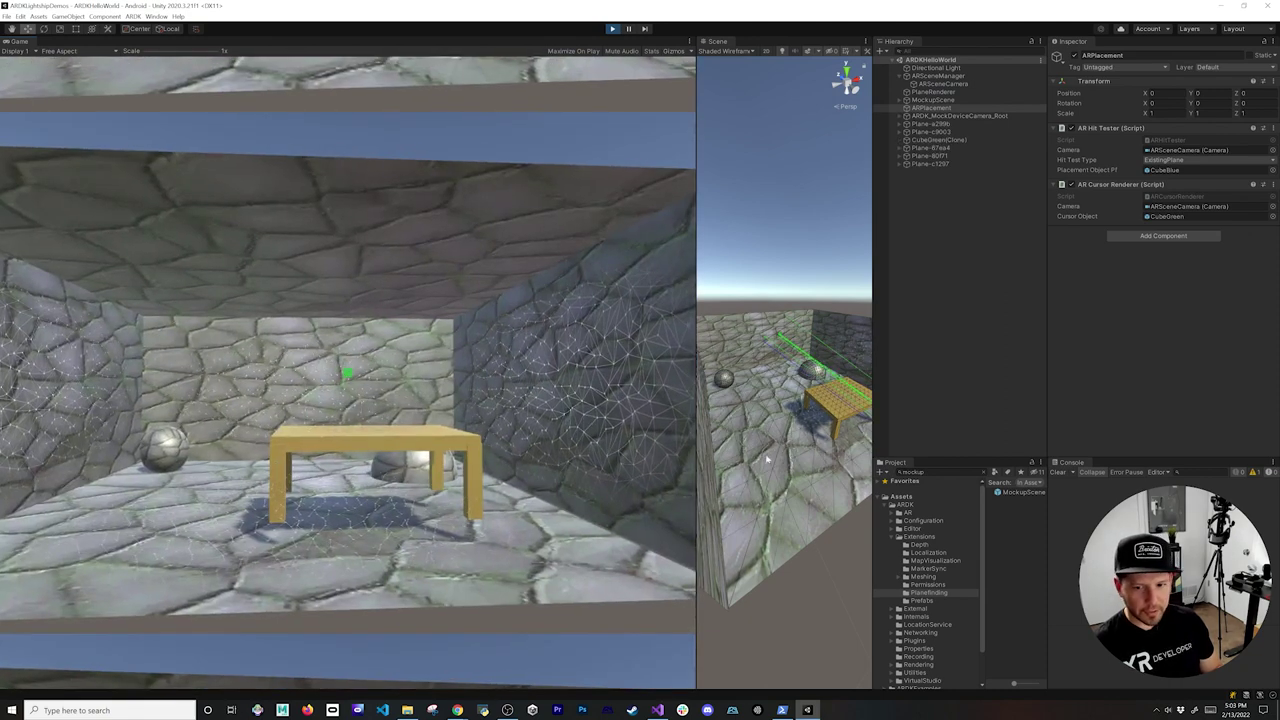
scroll(825, 467, up, 2)
mouse_move(418, 474)
right_down()
mouse_move(434, 463)
mouse_move(397, 475)
mouse_move(418, 458)
right_up()
key(w)
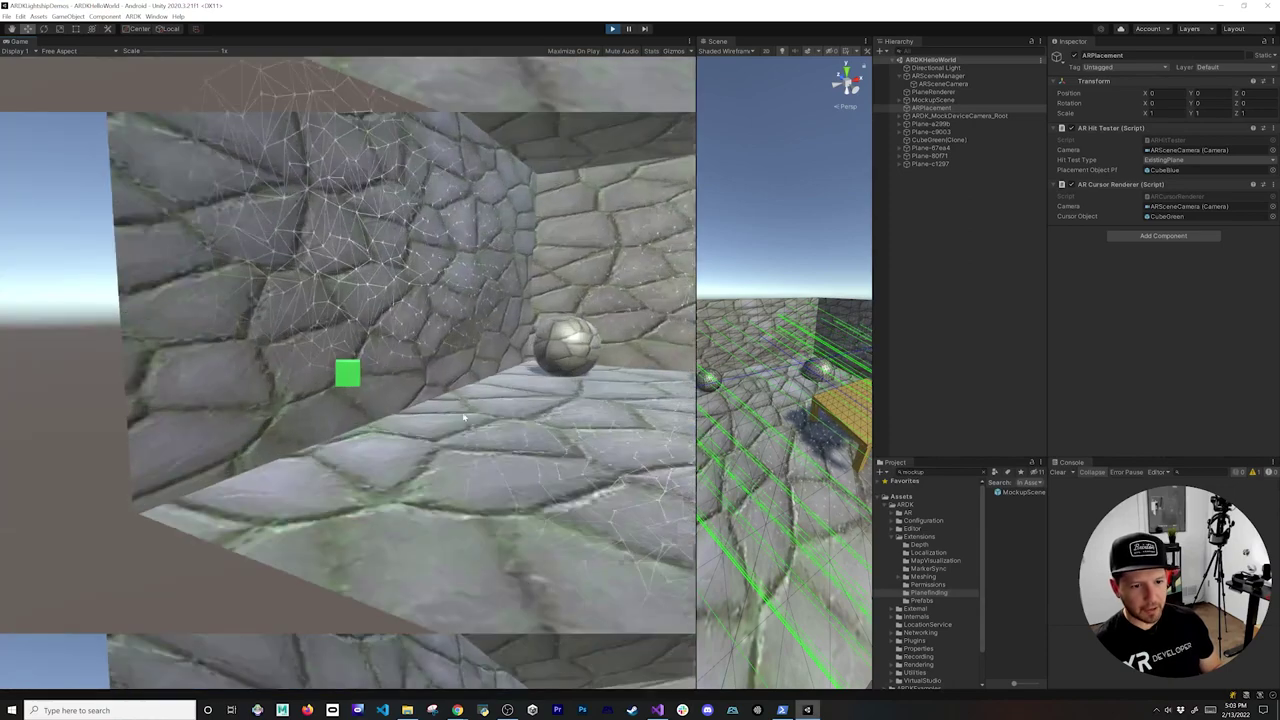
right_drag(468, 415, 487, 415)
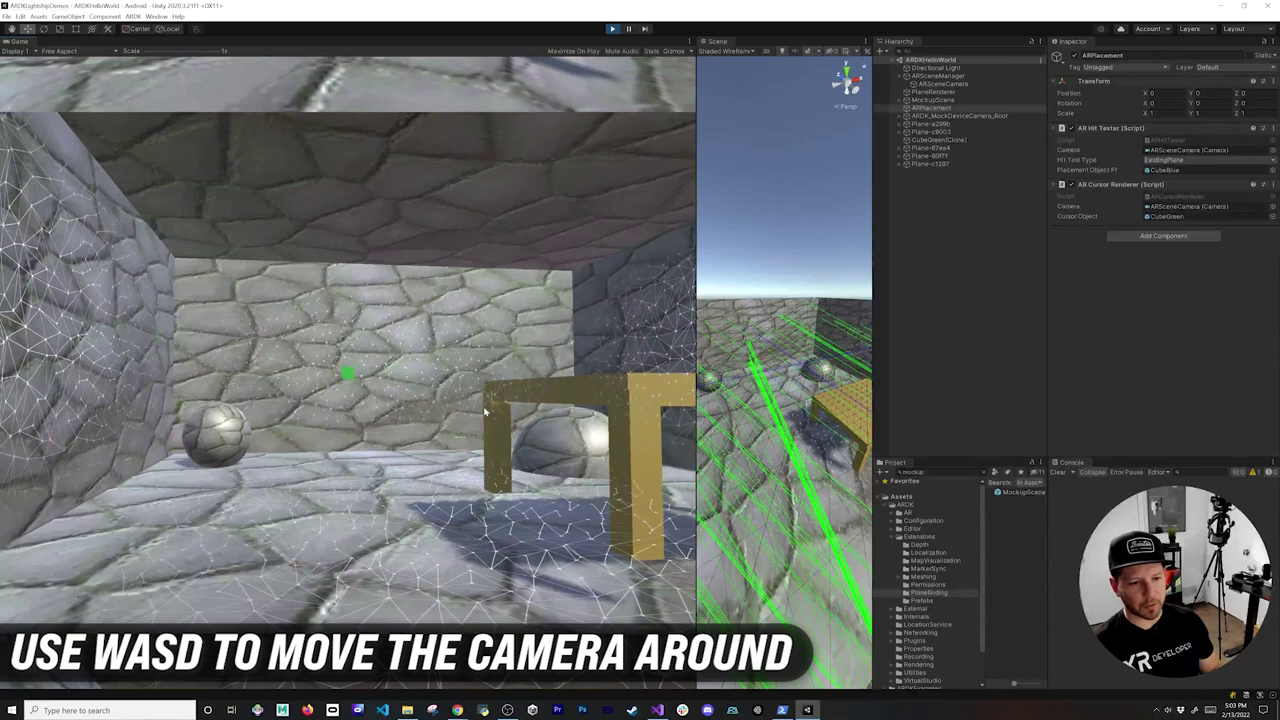
right_drag(383, 447, 361, 456)
key(w)
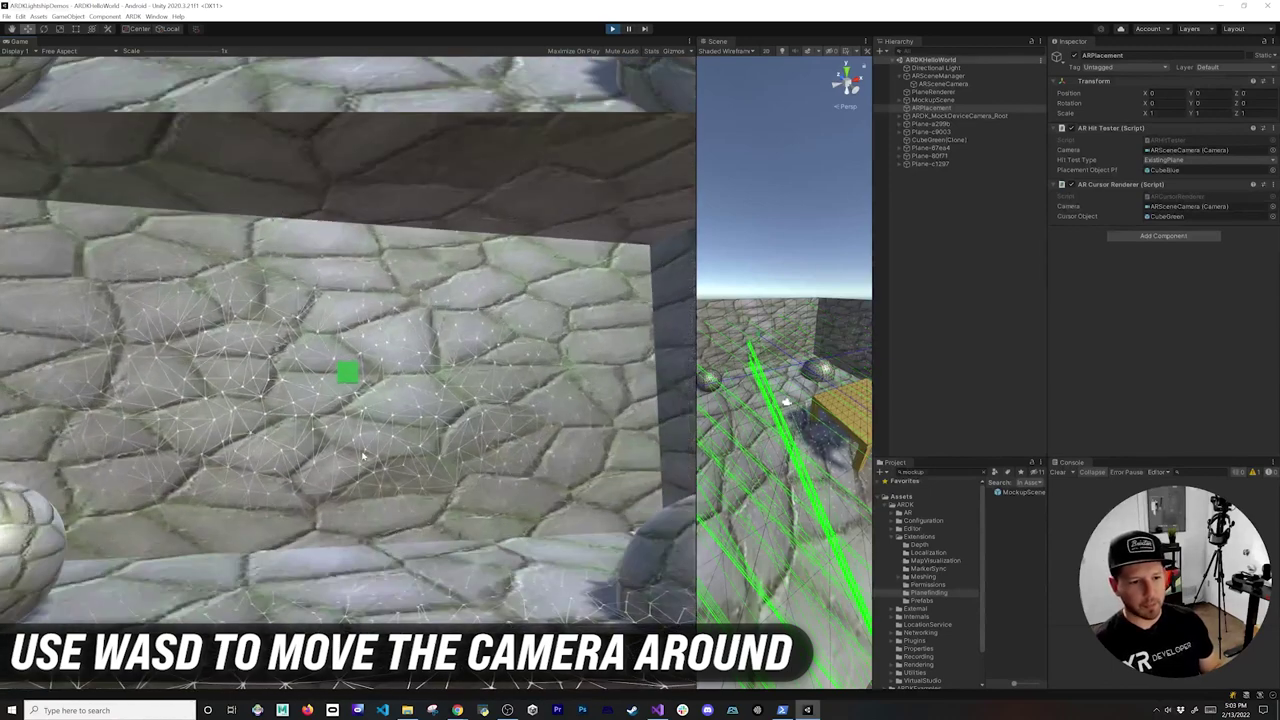
key(s)
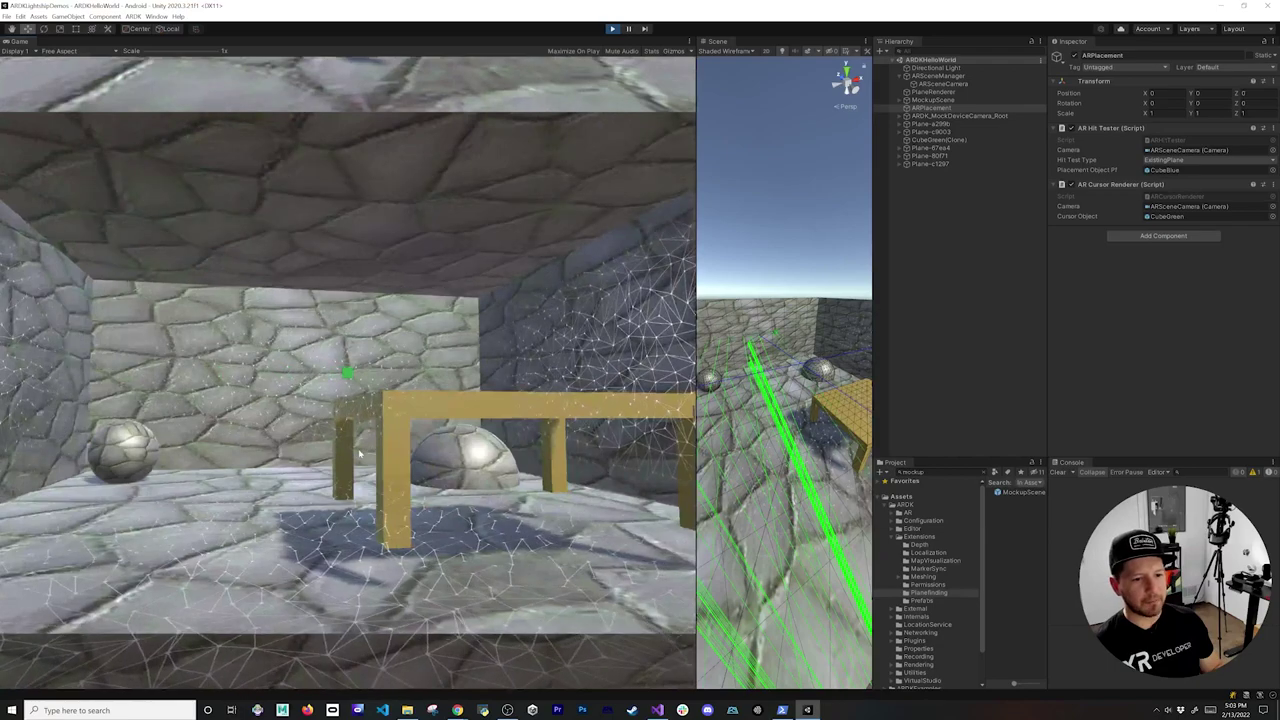
mouse_move(360, 453)
right_down()
mouse_move(329, 456)
mouse_move(356, 465)
right_up()
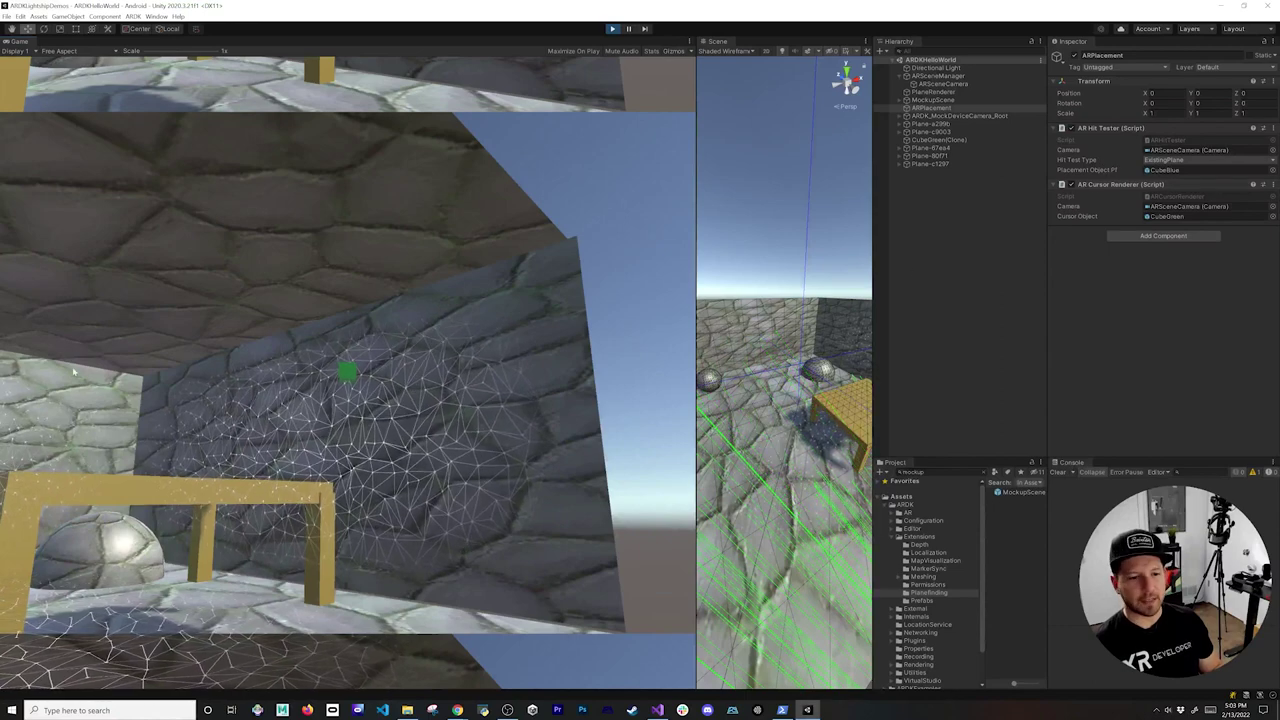
- Test object placement by spawning blue cubes on the floor beside the table and on the left stone wall
right_drag(340, 409, 346, 372)
click(424, 363)
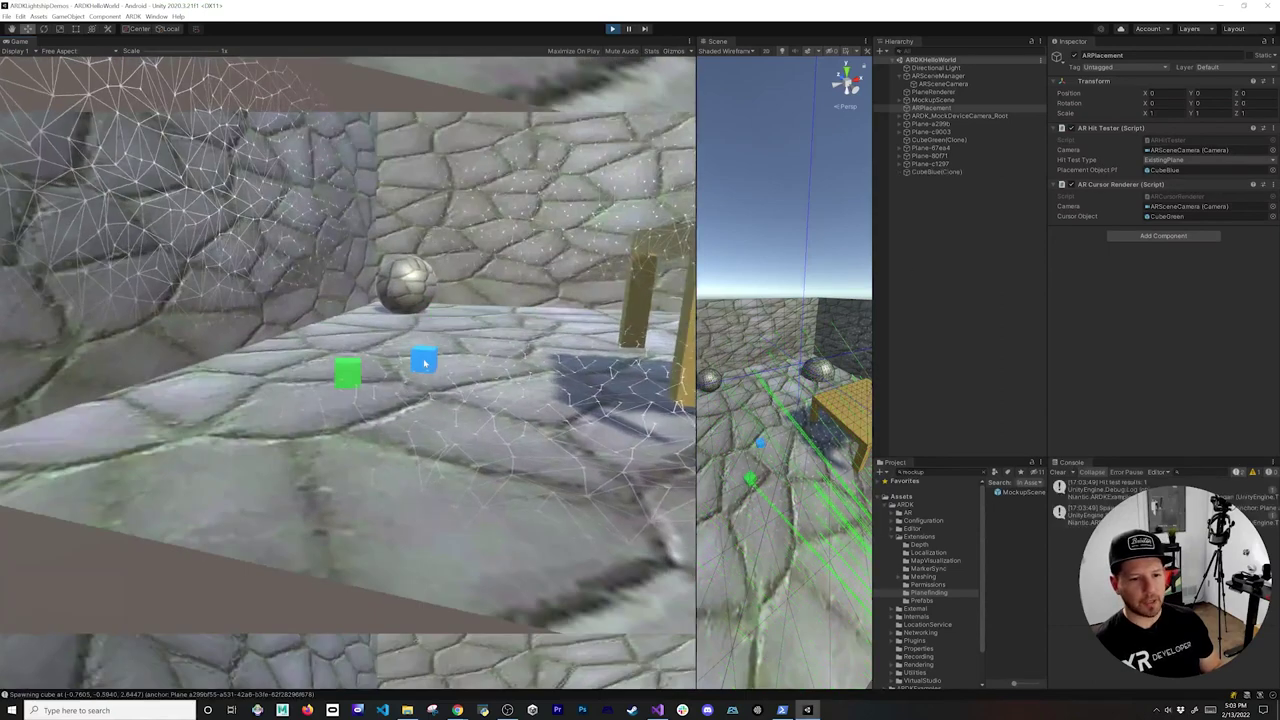
click(467, 467)
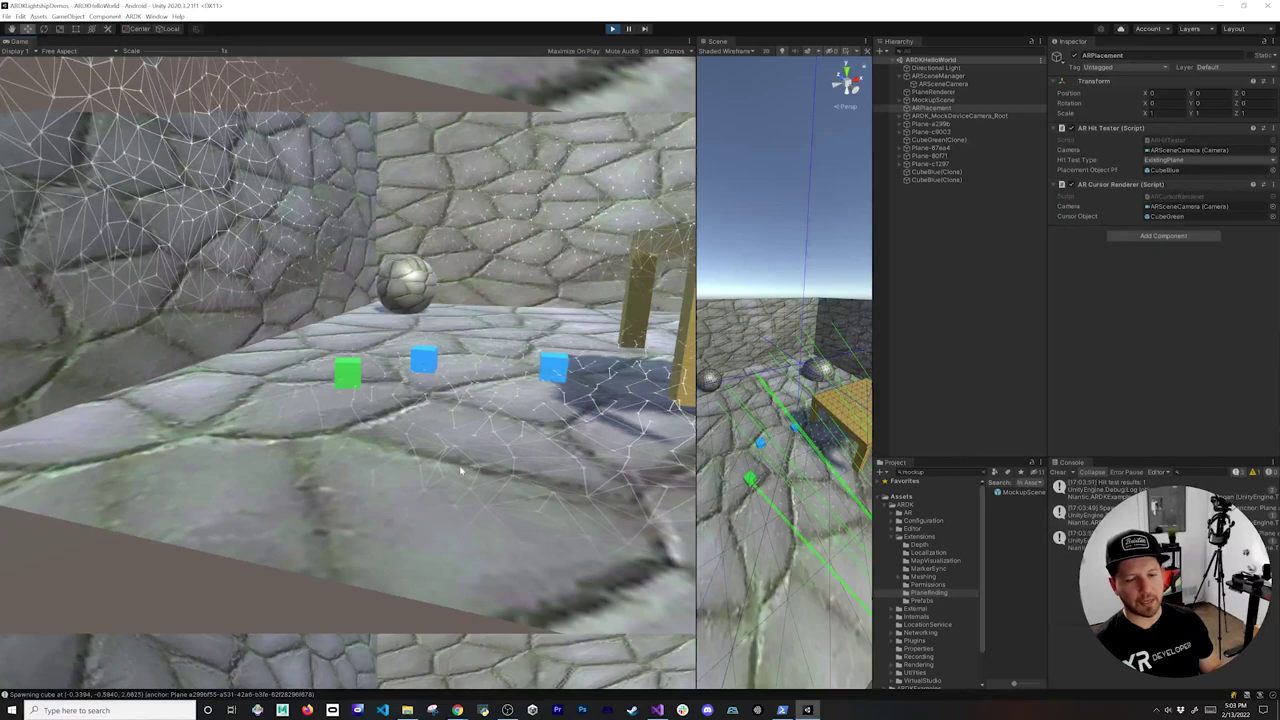
click(205, 268)
click(186, 337)
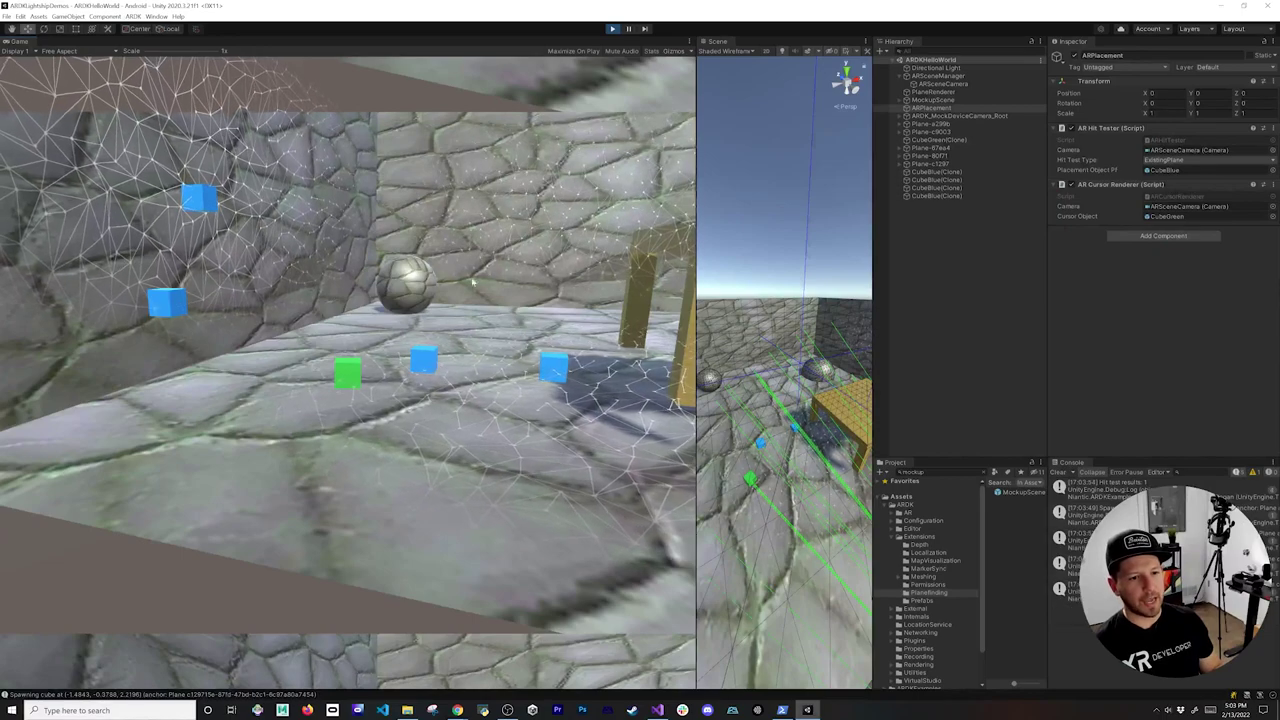
- Move the mock camera toward the back wall and spawn two blue cubes on it
key(w)
key(q)
key(s)
right_drag(521, 311, 551, 277)
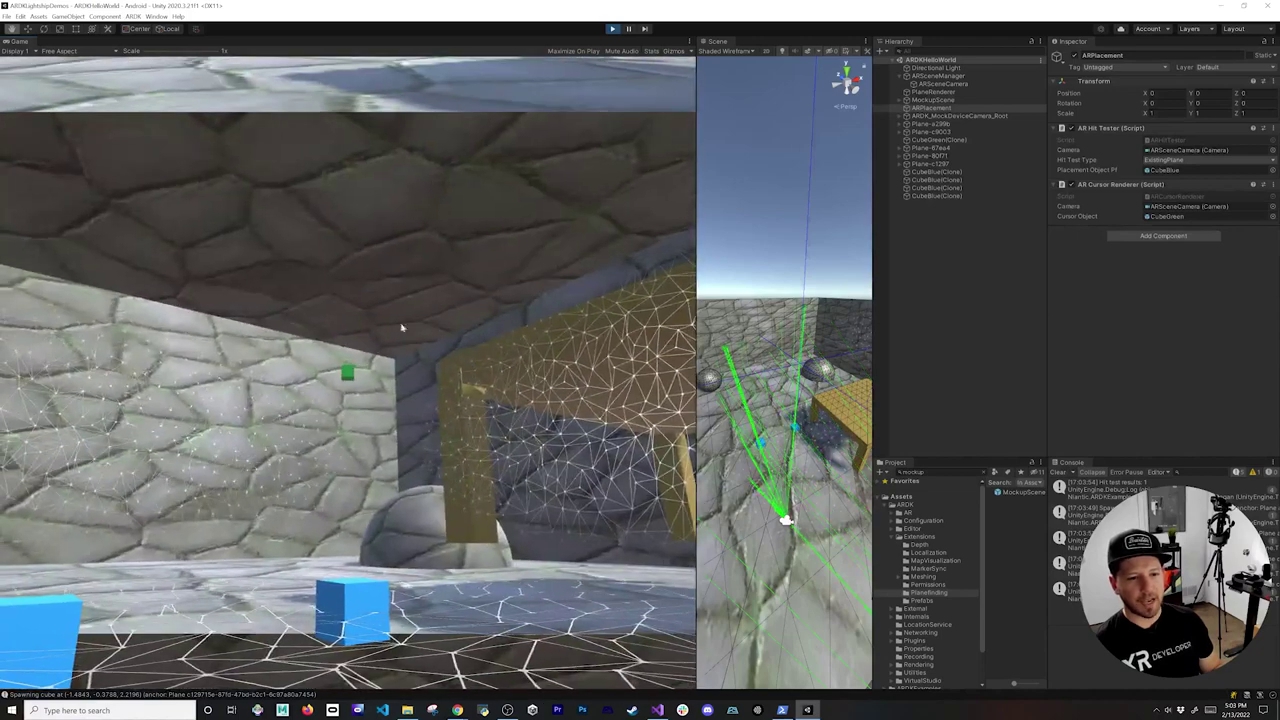
click(250, 403)
key(a)
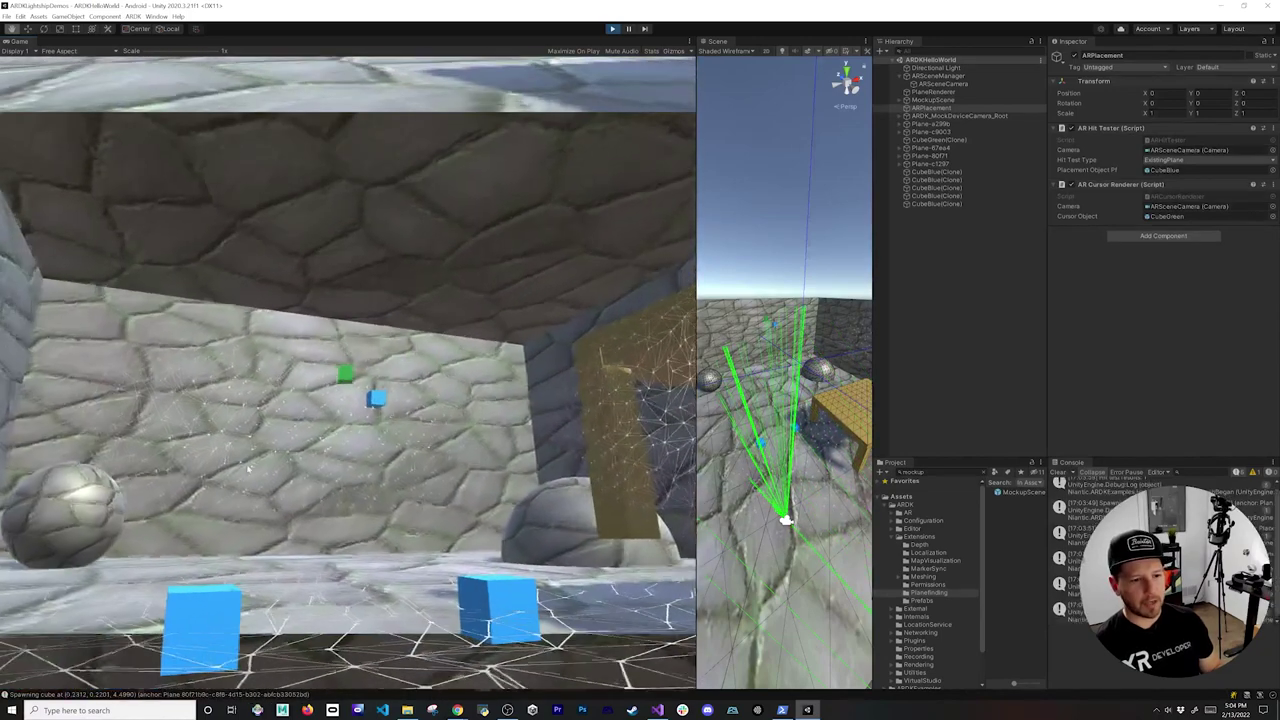
click(336, 473)
- View the room from below and above, and spawn a blue cube on the tabletop
key(q)
key(w)
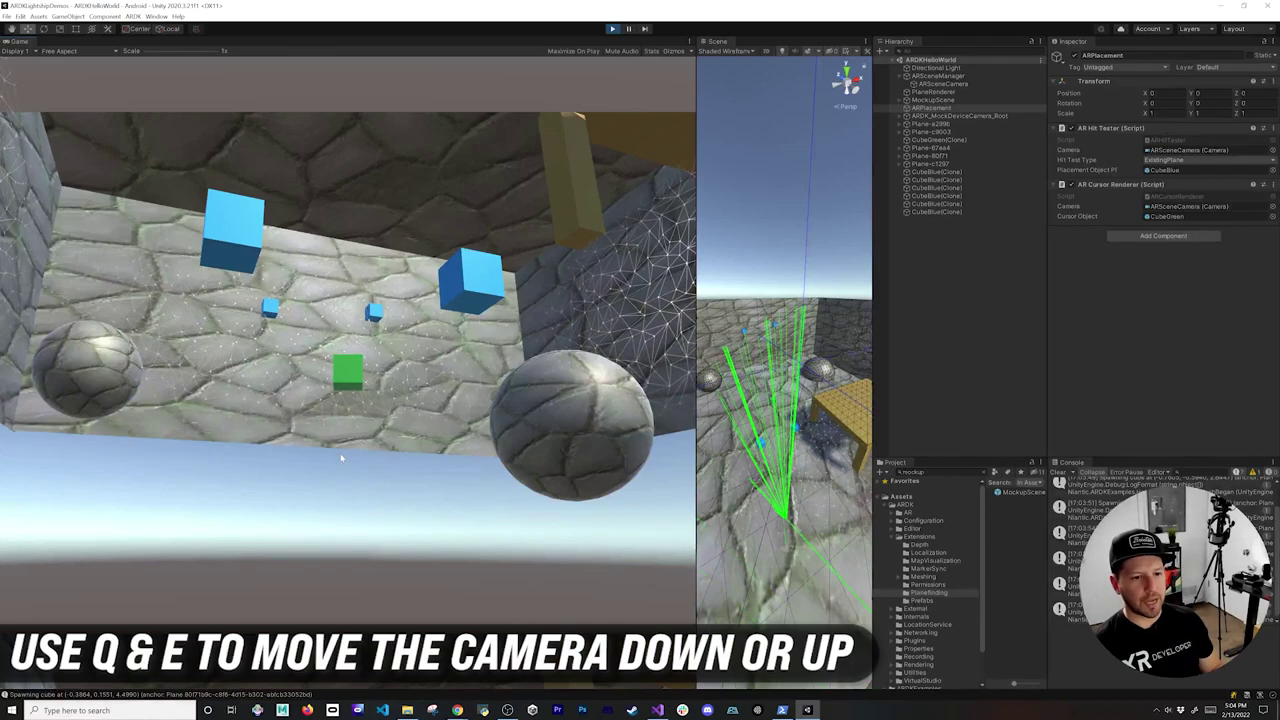
key(e)
right_drag(334, 499, 370, 527)
key(e)
click(364, 376)
right_drag(364, 376, 408, 423)
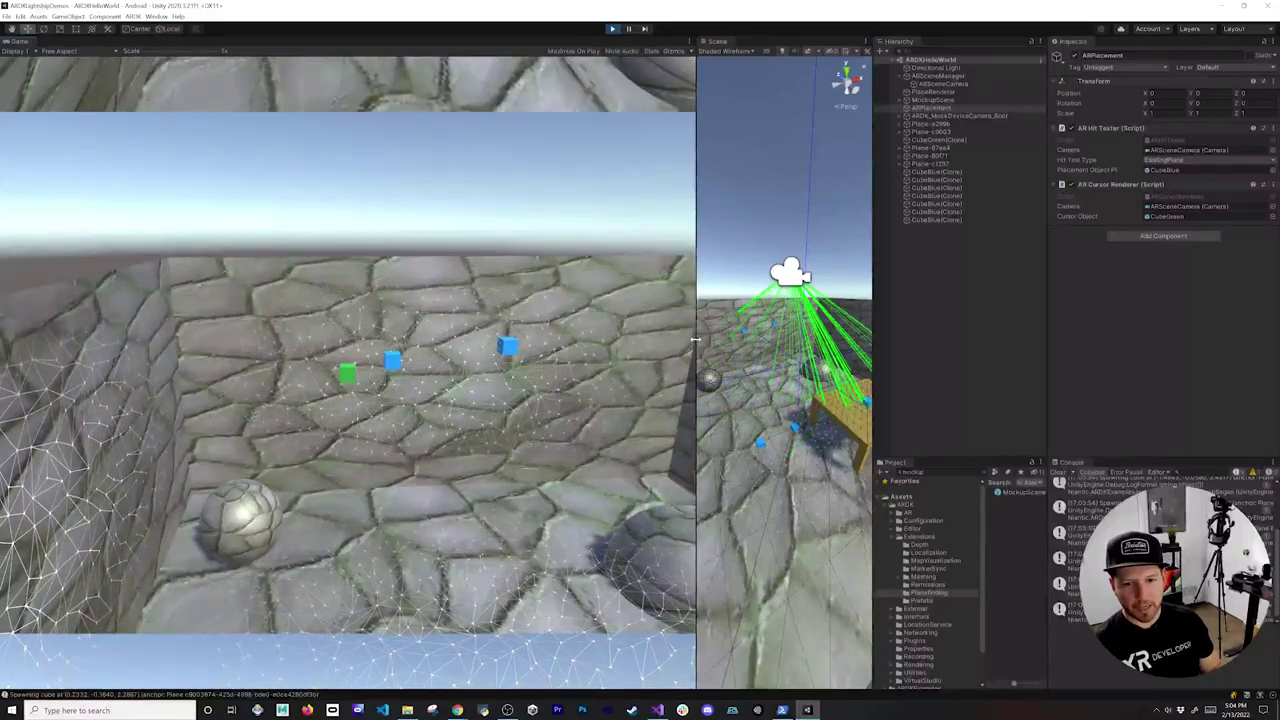
- Dock the Scene view together with the Game view and inspect the spawned cubes and plane meshes around the room
drag(695, 340, 577, 340)
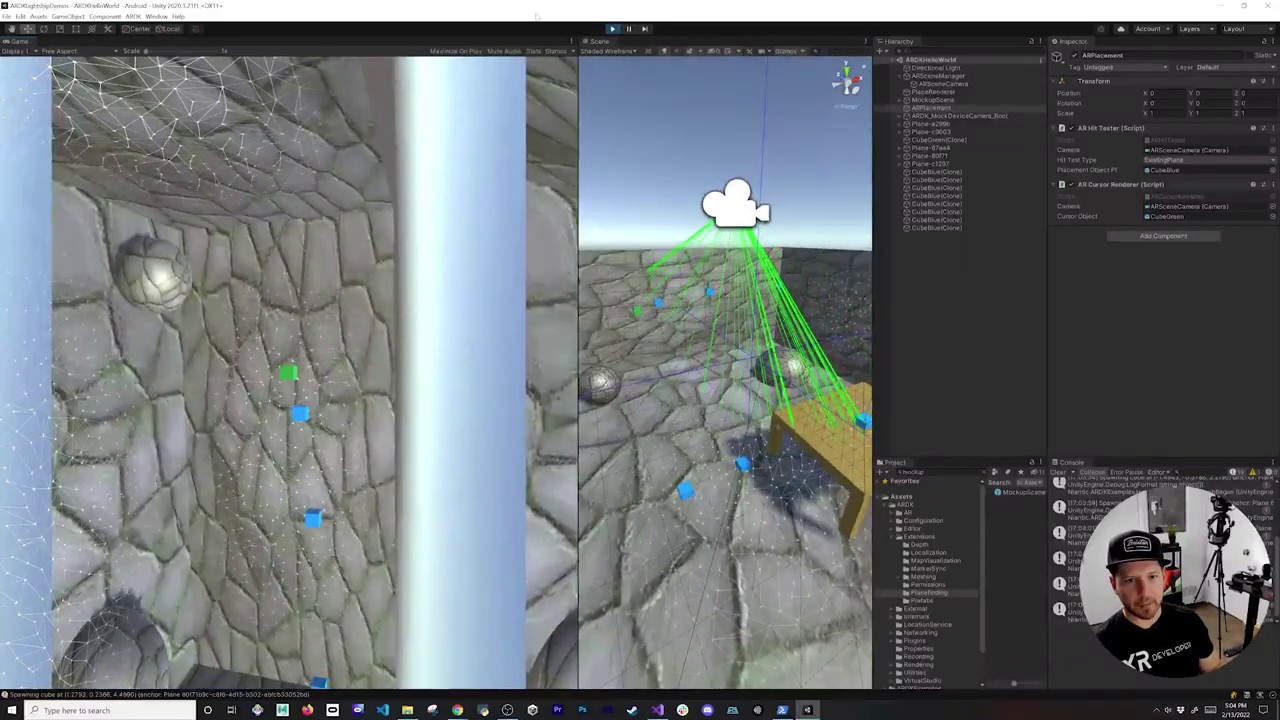
drag(586, 41, 480, 44)
alt+drag(505, 408, 259, 407)
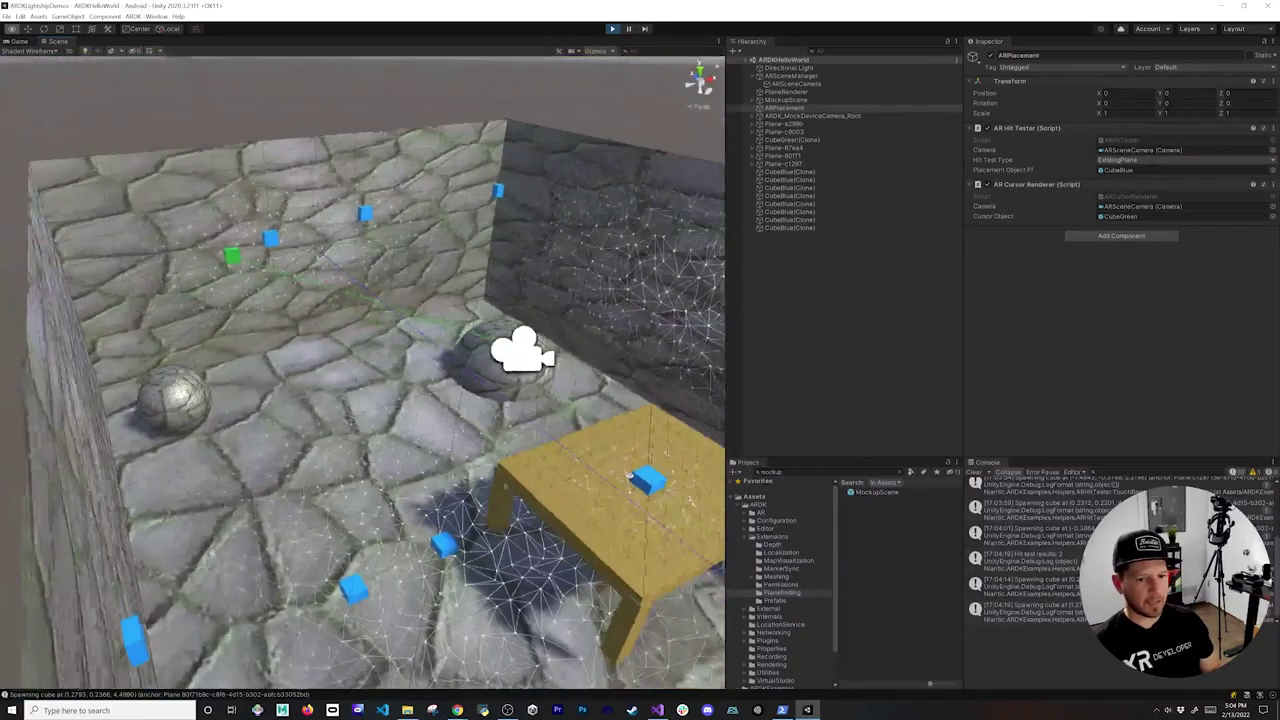
alt+drag(629, 475, 437, 358)
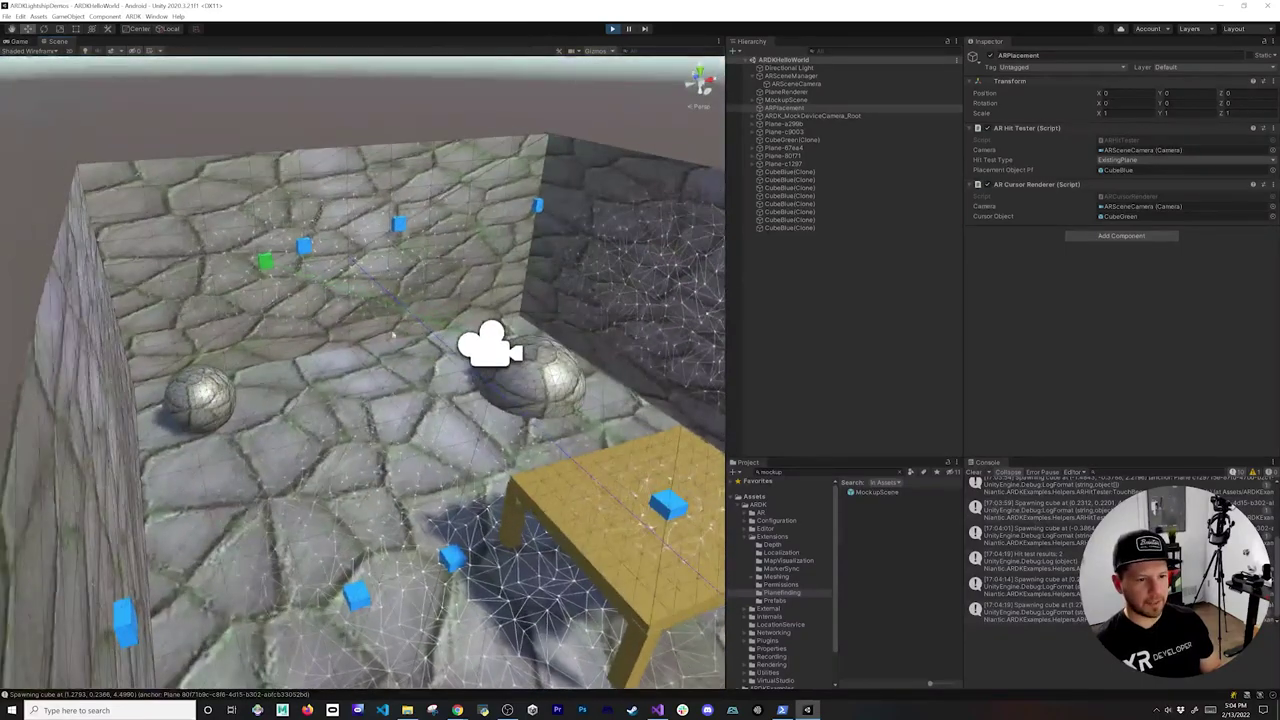
alt+right_drag(437, 358, 360, 595)
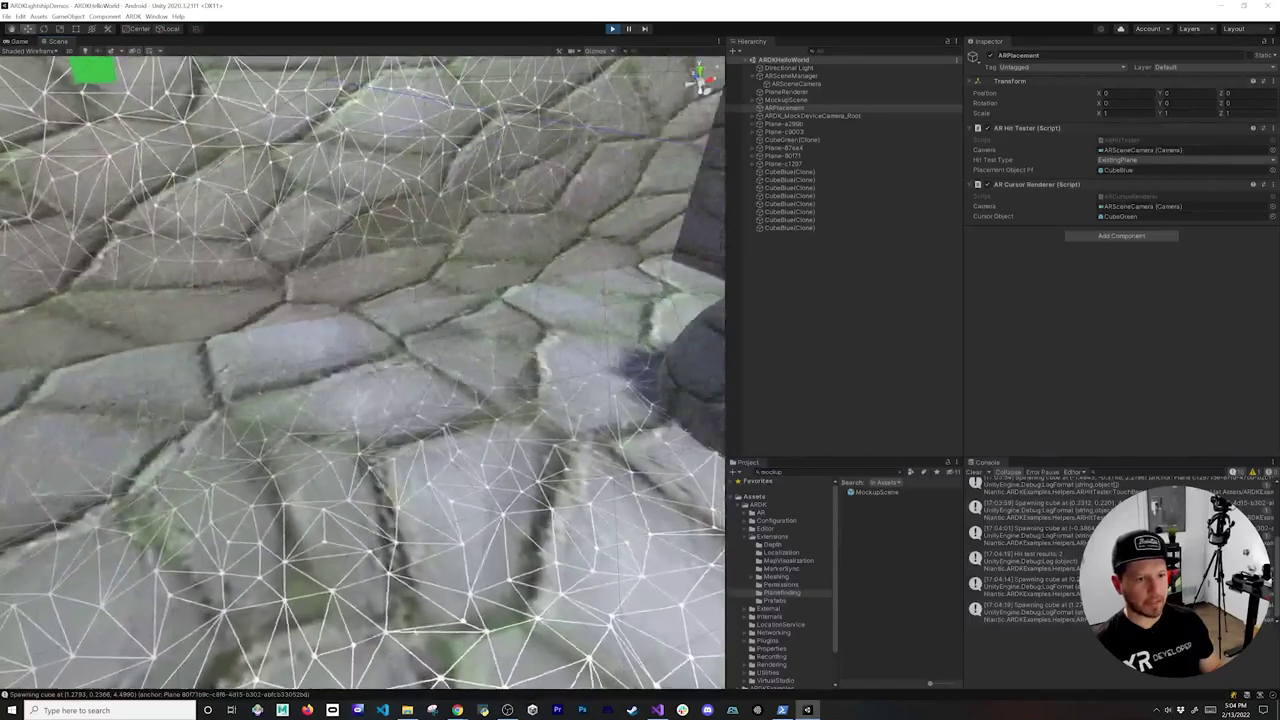
alt+drag(360, 595, 470, 373)
right_drag(469, 374, 431, 336)
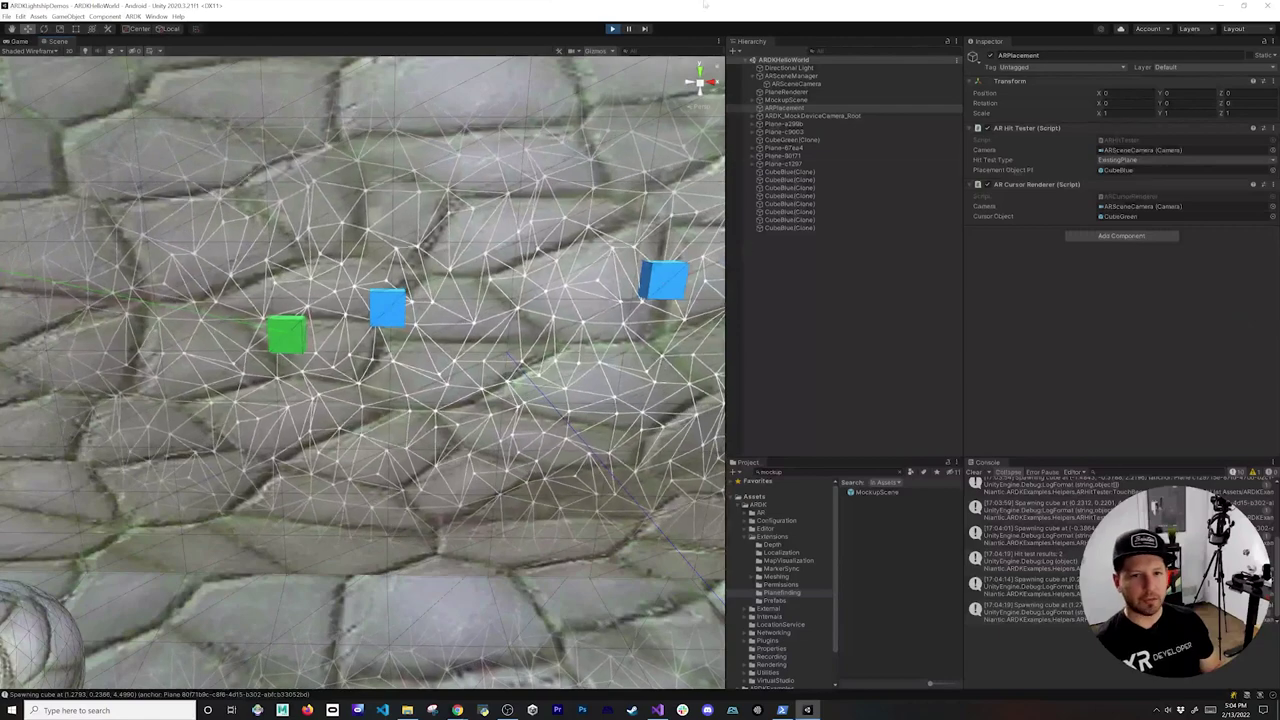
- Stop Play mode and set the AR Hit Tester's placement object to the Yeti prefab
click(612, 28)
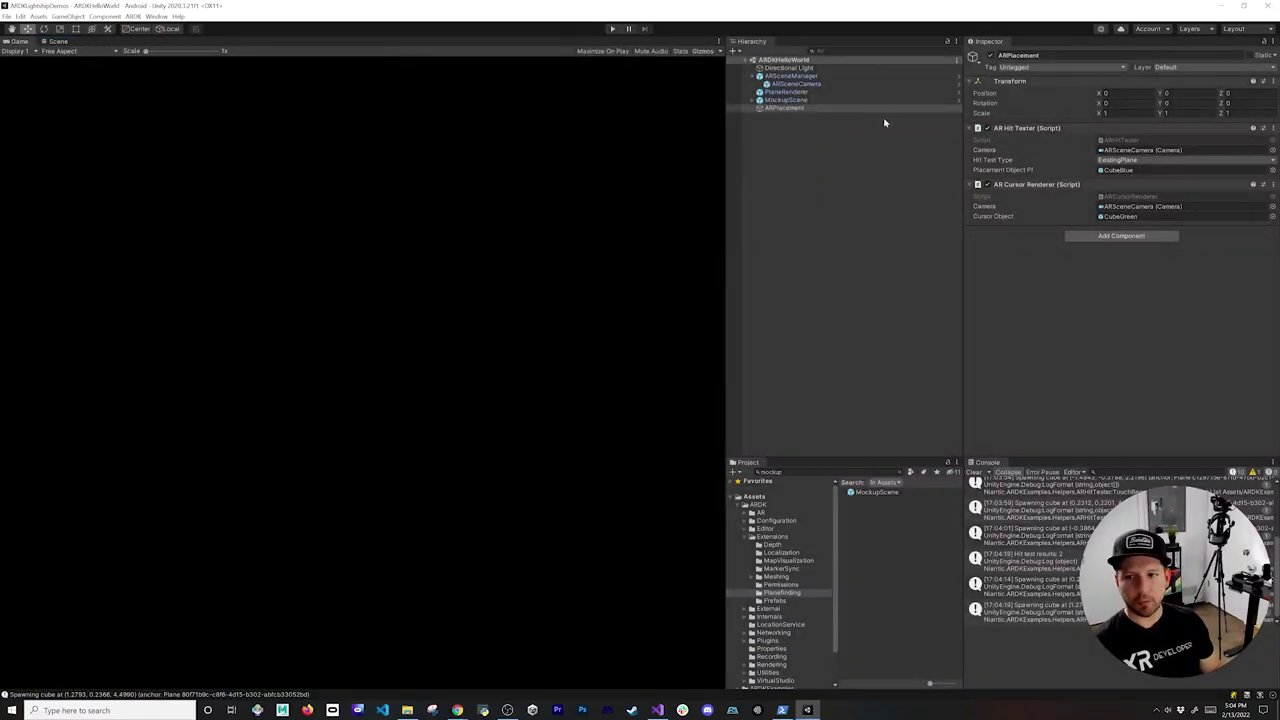
click(1272, 170)
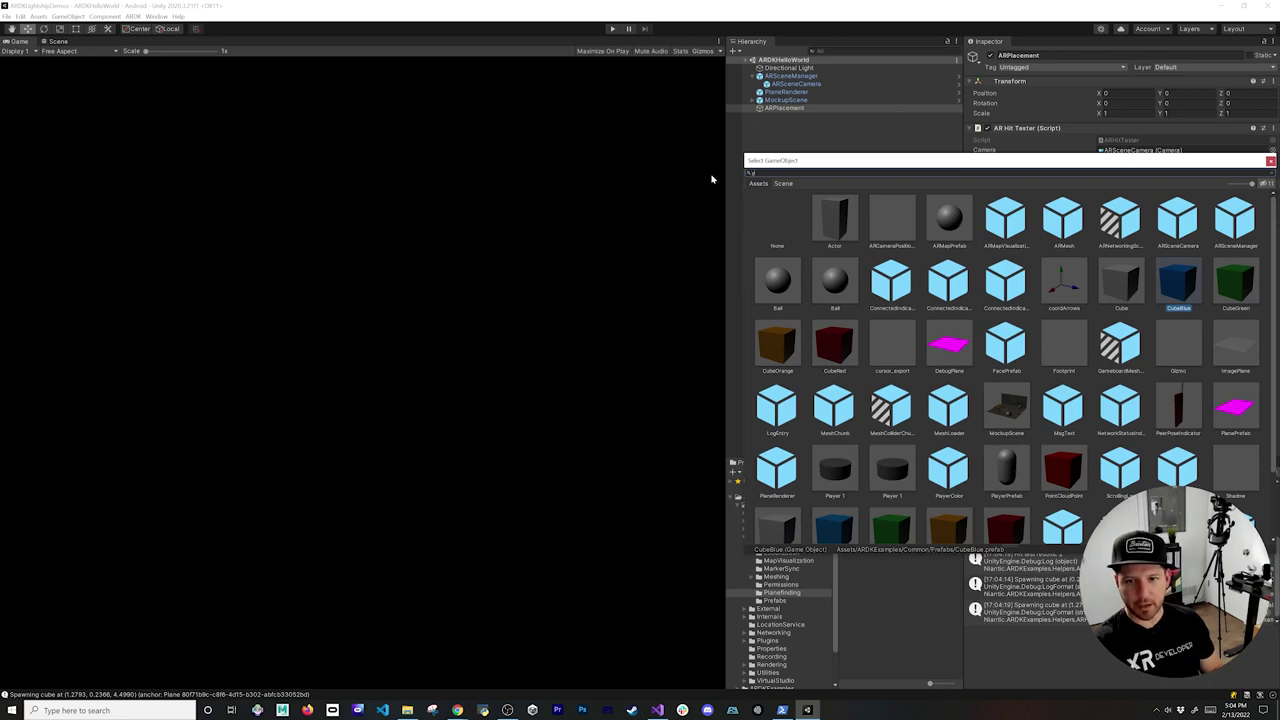
text(yeti)
double_click(824, 220)
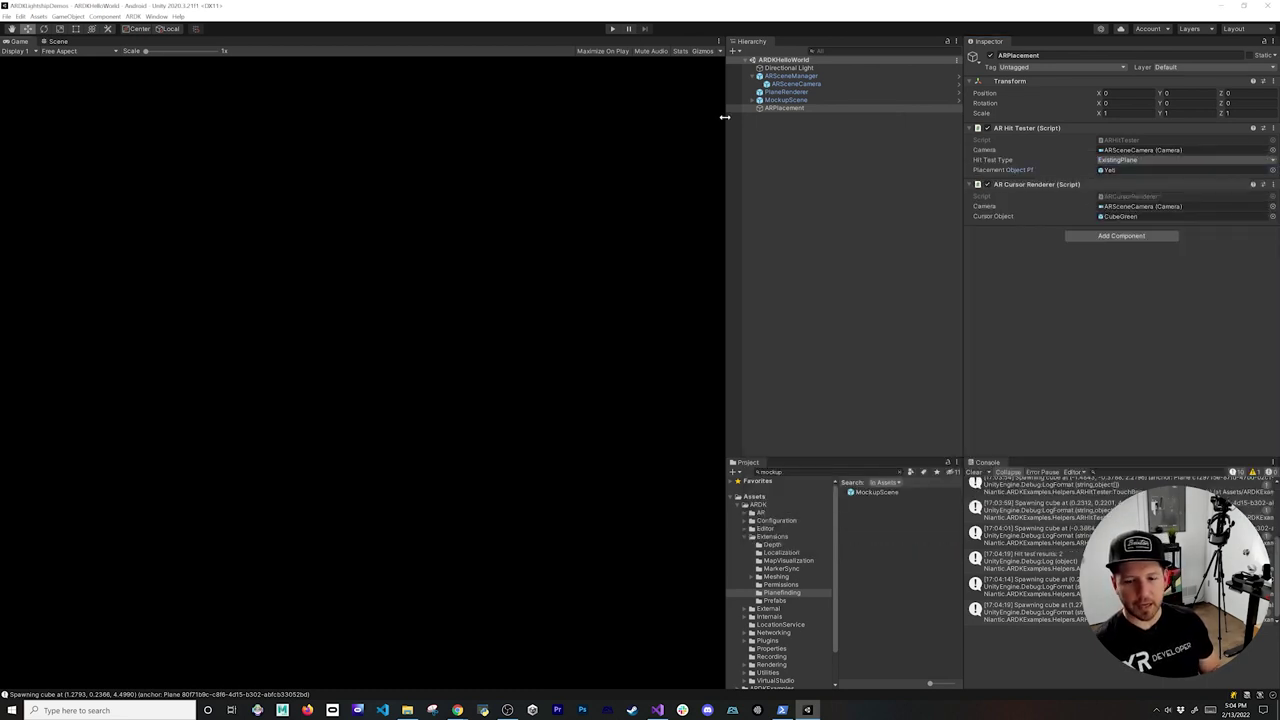
- Run the scene in Play mode and spawn one Yeti at the table's right end and another on the floor
key(ctrl+p)
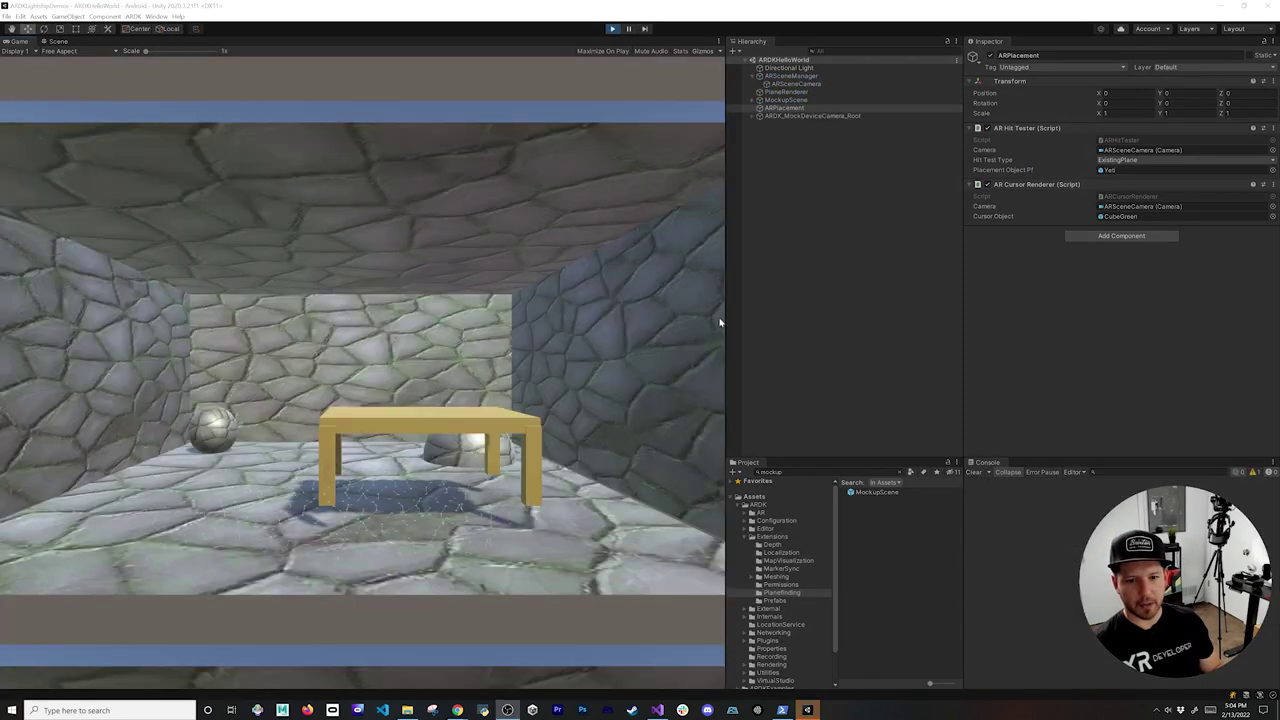
drag(719, 322, 755, 310)
click(547, 408)
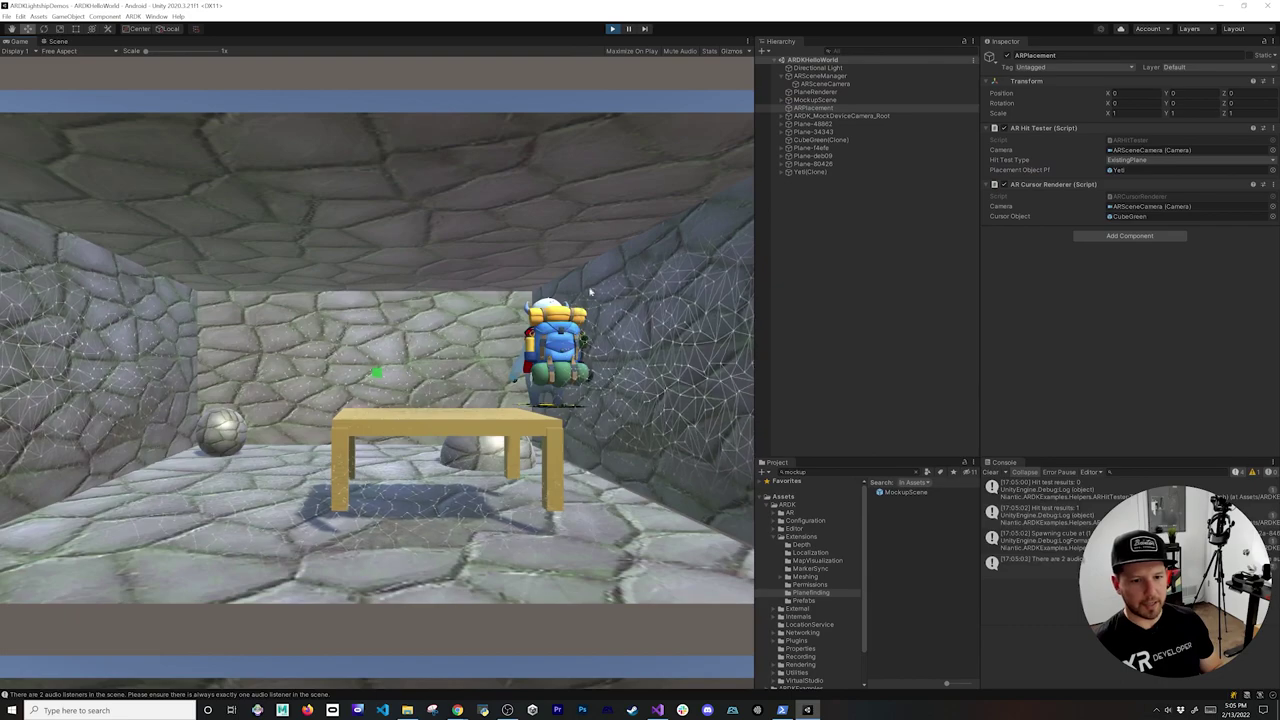
key(a)
right_drag(285, 428, 340, 410)
key(w)
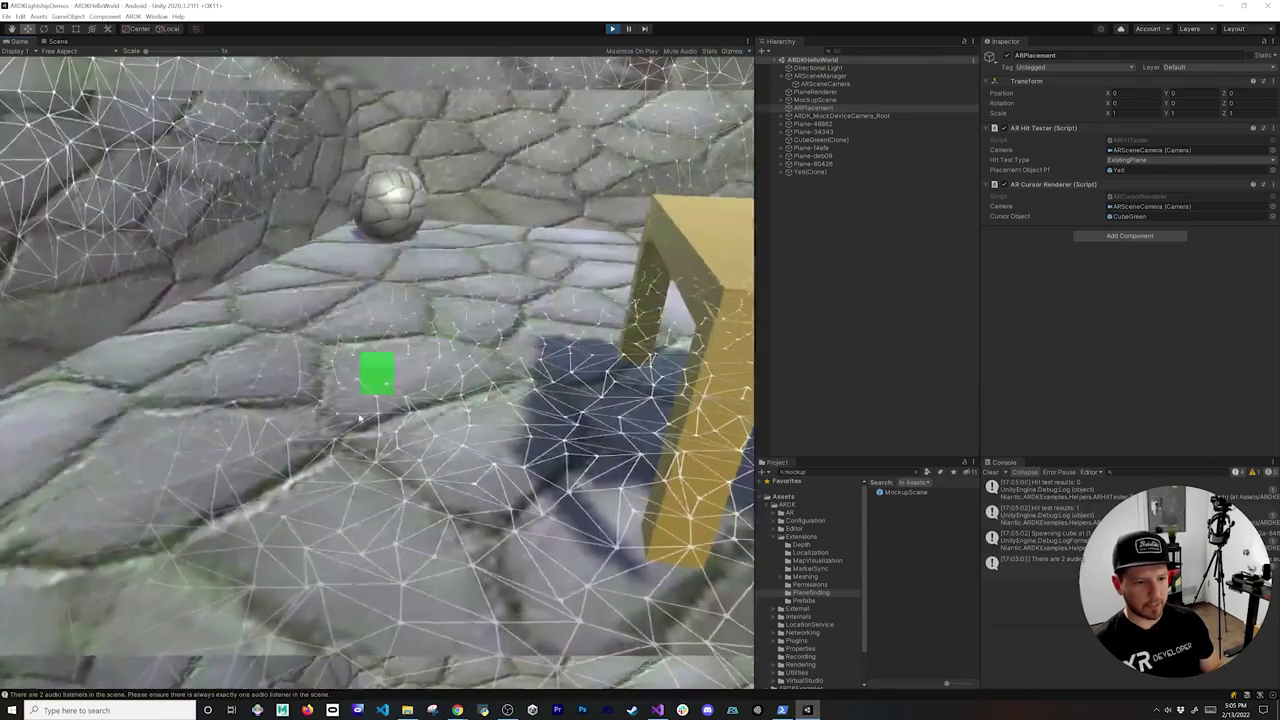
click(367, 405)
- Move the mock camera around the room to examine the spawned Yetis from different angles and distances
key(s)
mouse_move(541, 392)
right_down()
mouse_move(526, 384)
mouse_move(549, 374)
right_up()
key(w)
key(s)
mouse_move(518, 471)
right_down()
mouse_move(386, 491)
mouse_move(540, 496)
mouse_move(480, 570)
right_up()
key(s)
key(s)
key(w)
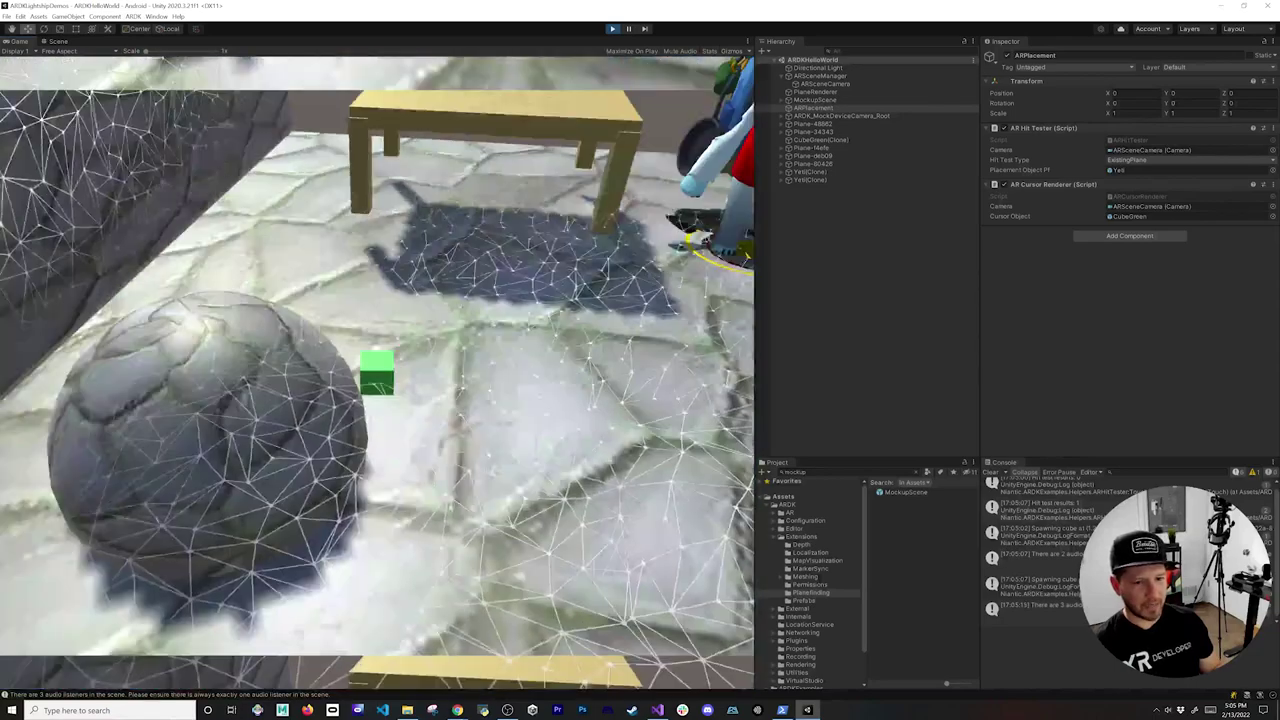
- Spawn another Yeti on the room's wall plane and turn the mock camera to view it
click(467, 385)
mouse_move(467, 385)
right_down()
mouse_move(270, 355)
mouse_move(295, 330)
right_up()
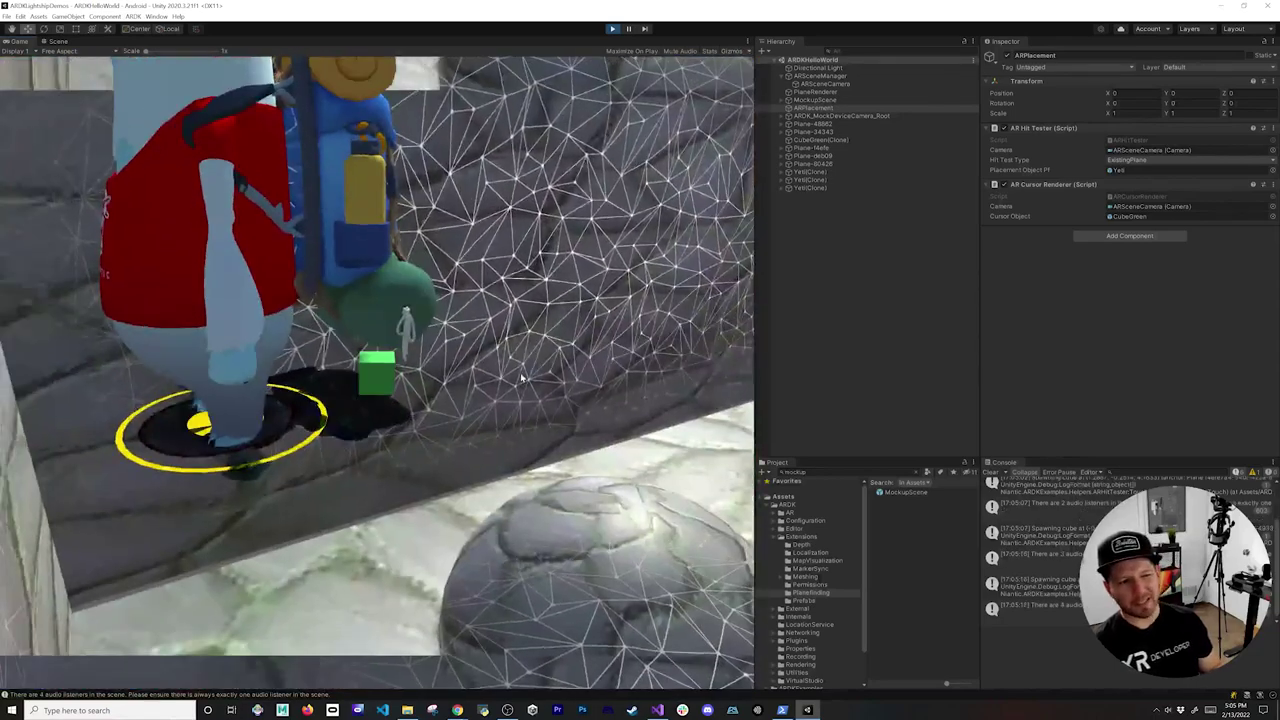
- Stop Play mode and limit the PlaneRenderer's detected plane types to Horizontal only
click(613, 29)
click(795, 92)
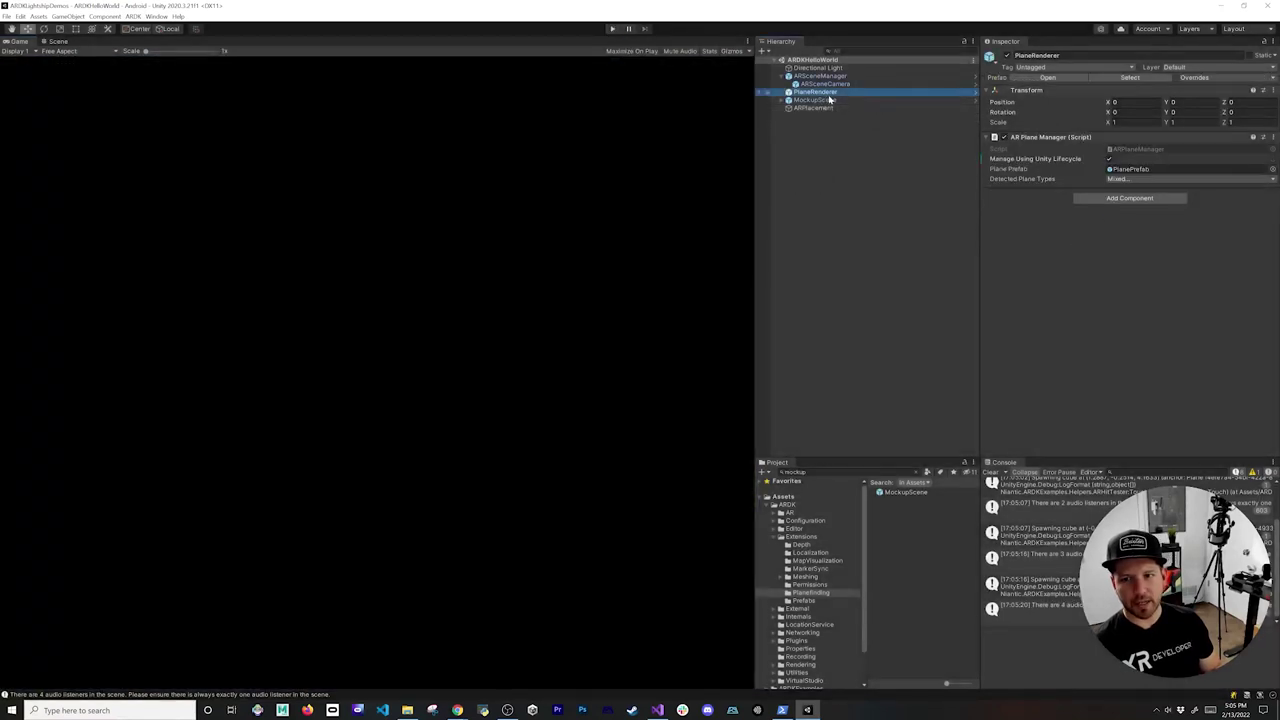
click(1142, 180)
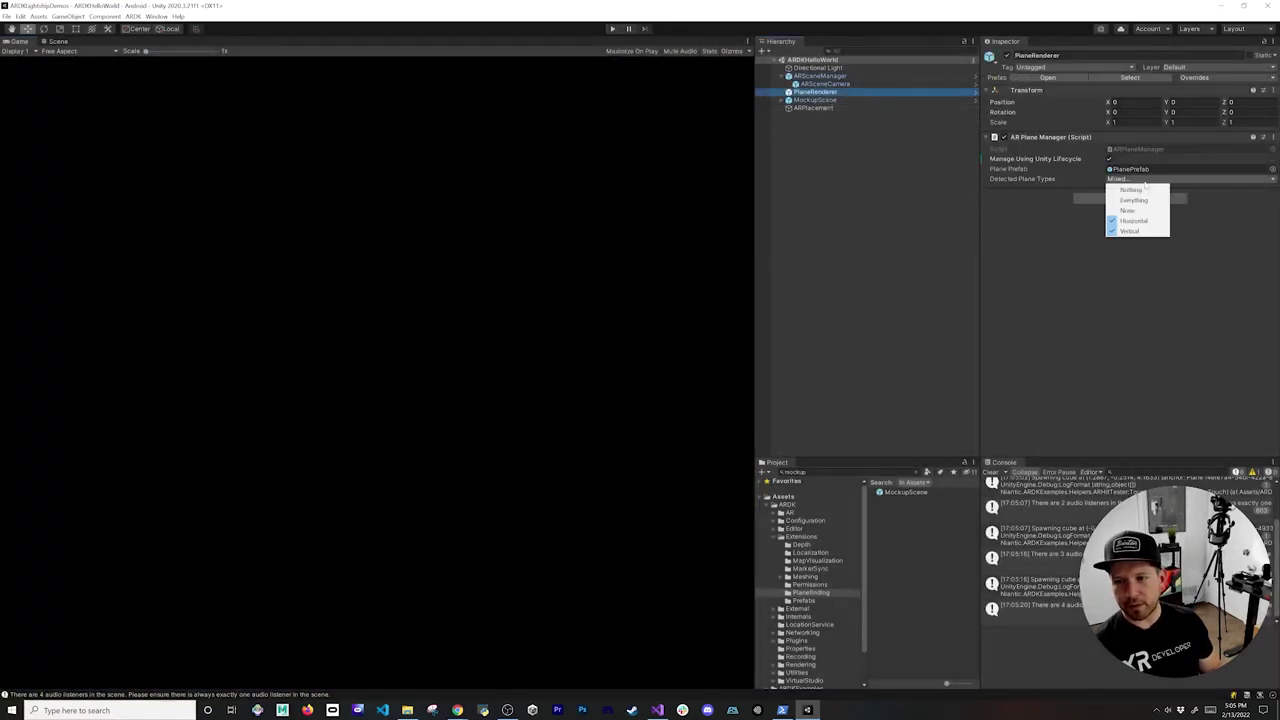
click(1128, 231)
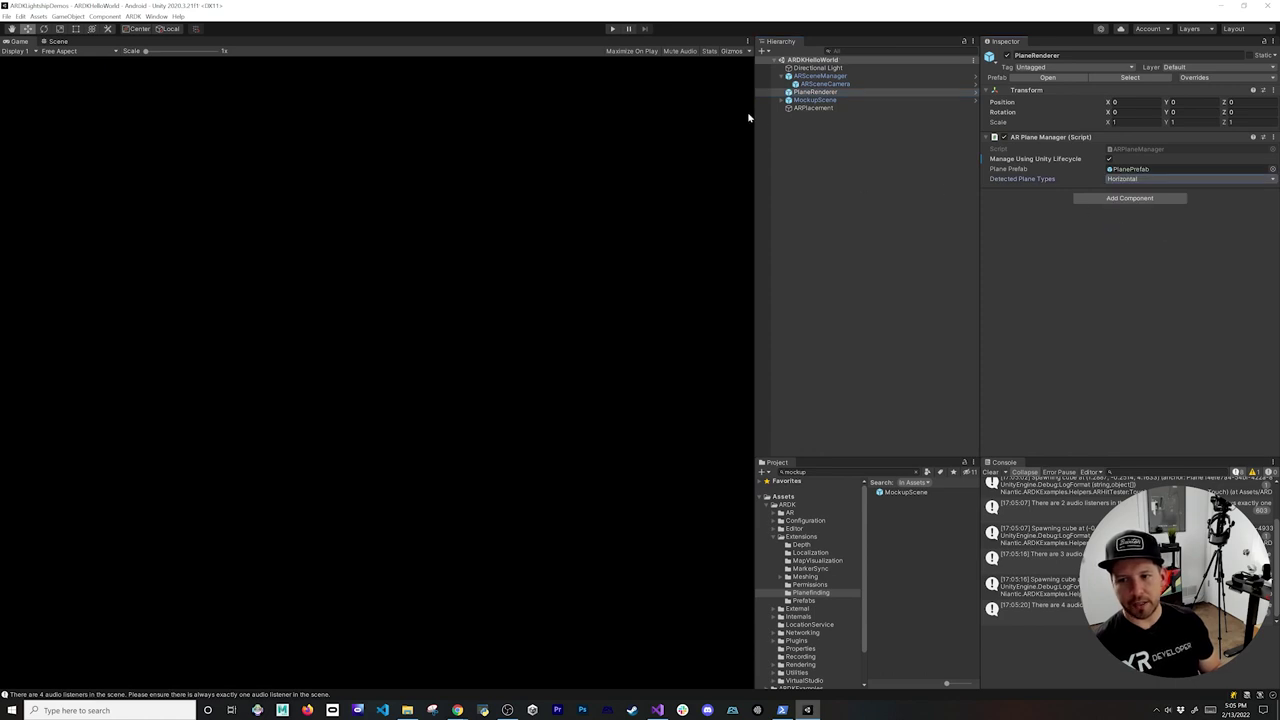
- Run the scene in Play mode and try to place a Yeti on the stone wall
click(613, 28)
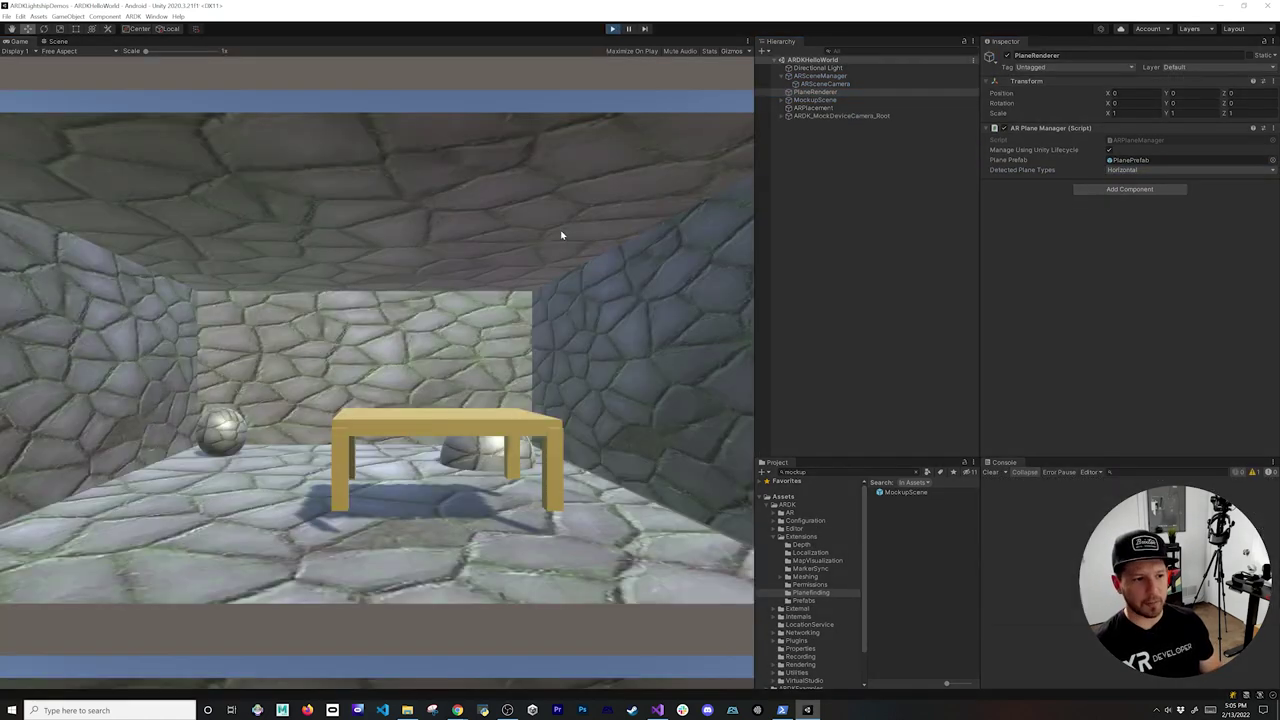
click(477, 381)
right_drag(486, 371, 460, 374)
key(w)
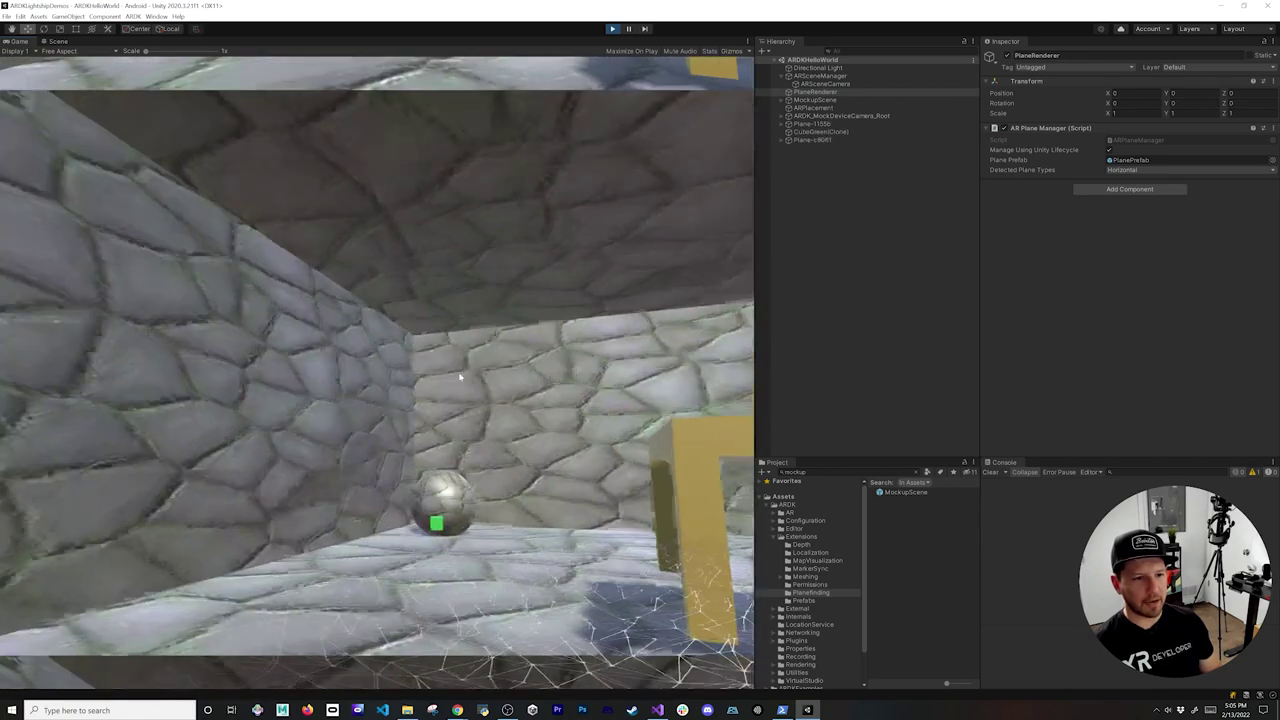
click(266, 399)
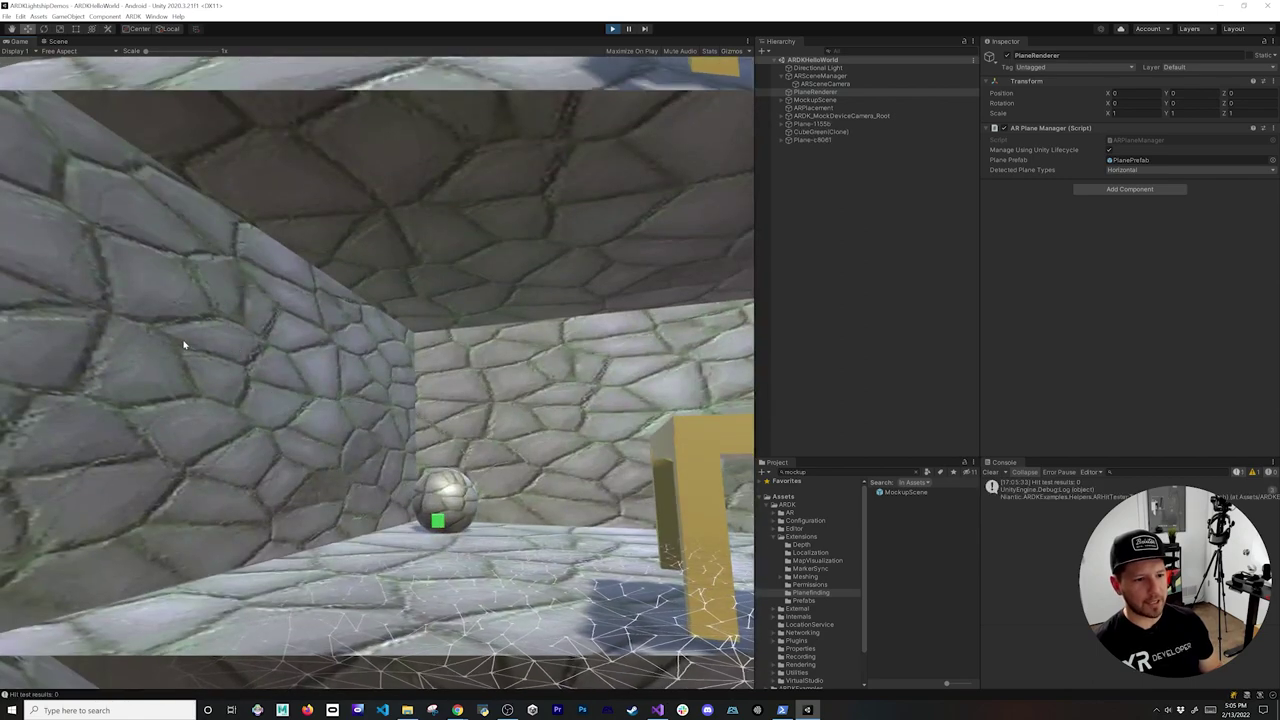
right_drag(251, 423, 272, 428)
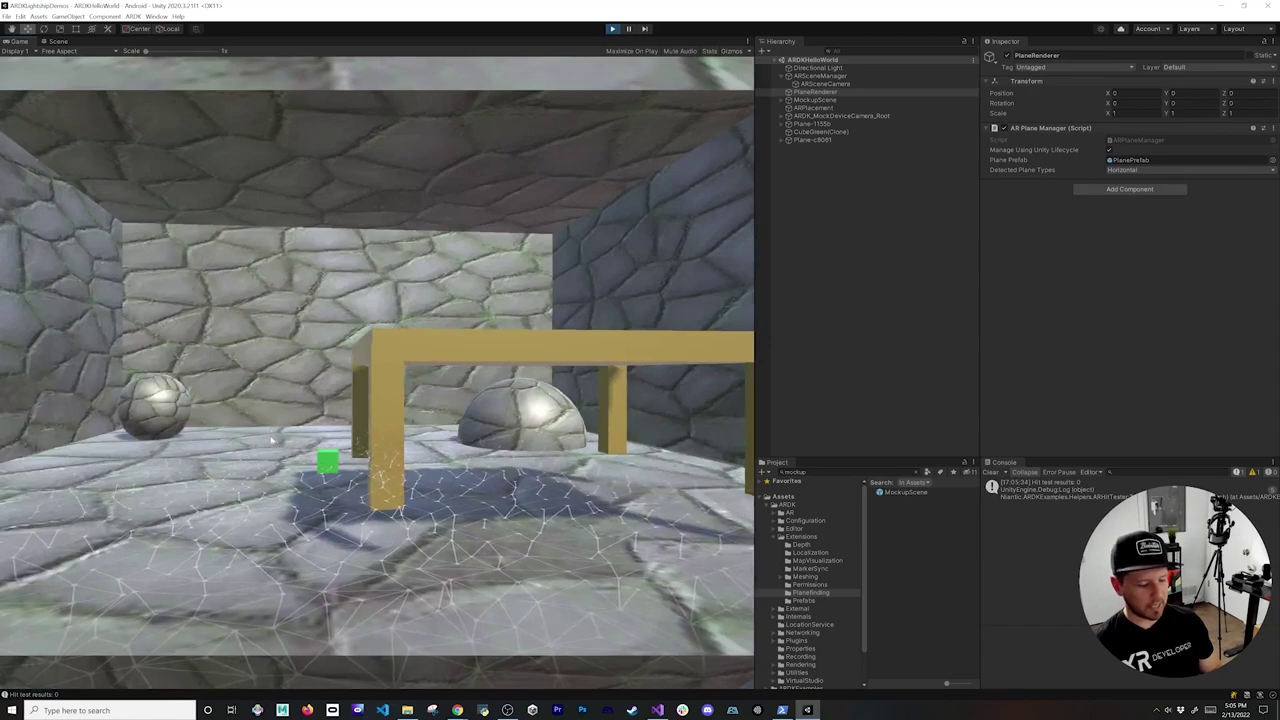
- Raise the mock camera above the table and spawn one Yeti on the tabletop and another on the floor
key(e)
right_drag(288, 474, 294, 474)
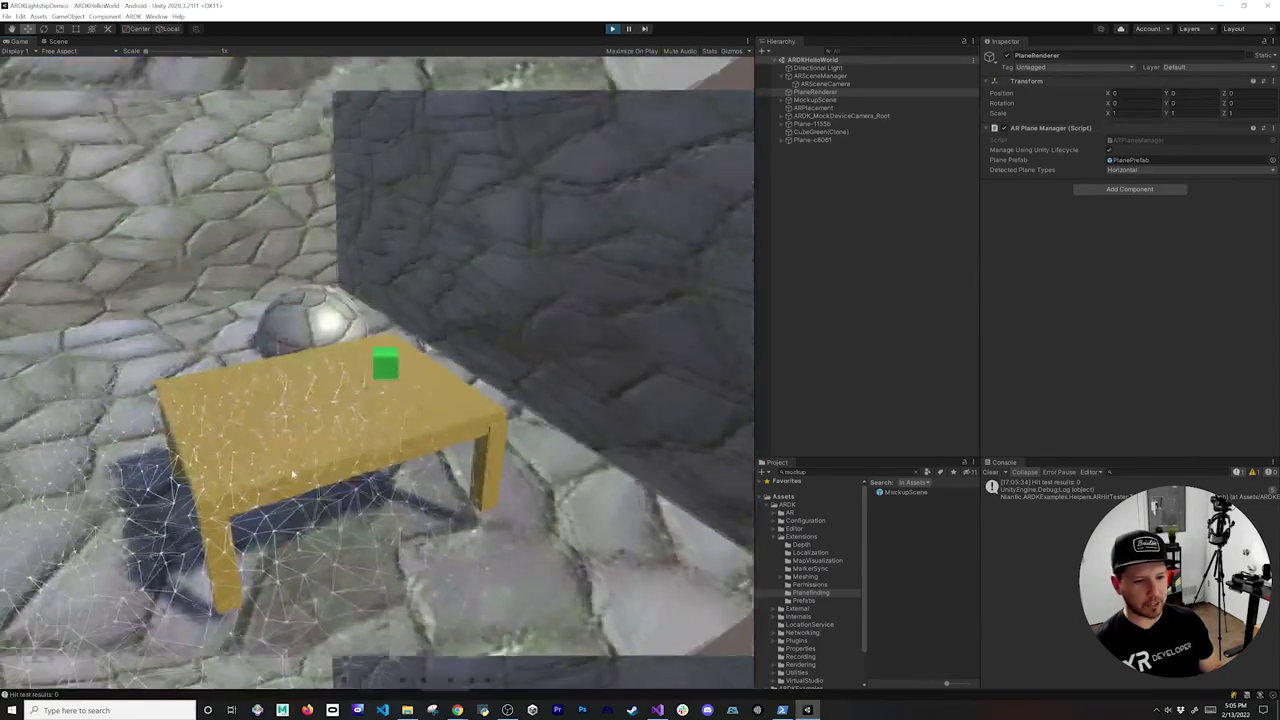
click(358, 410)
mouse_move(249, 437)
right_down()
mouse_move(218, 443)
mouse_move(226, 429)
mouse_move(225, 440)
right_up()
click(298, 366)
- Move the mock camera around the room to examine both Yetis and spawn one more Yeti on the floor
right_drag(491, 273, 398, 258)
key(w)
key(q)
key(s)
key(w)
key(w)
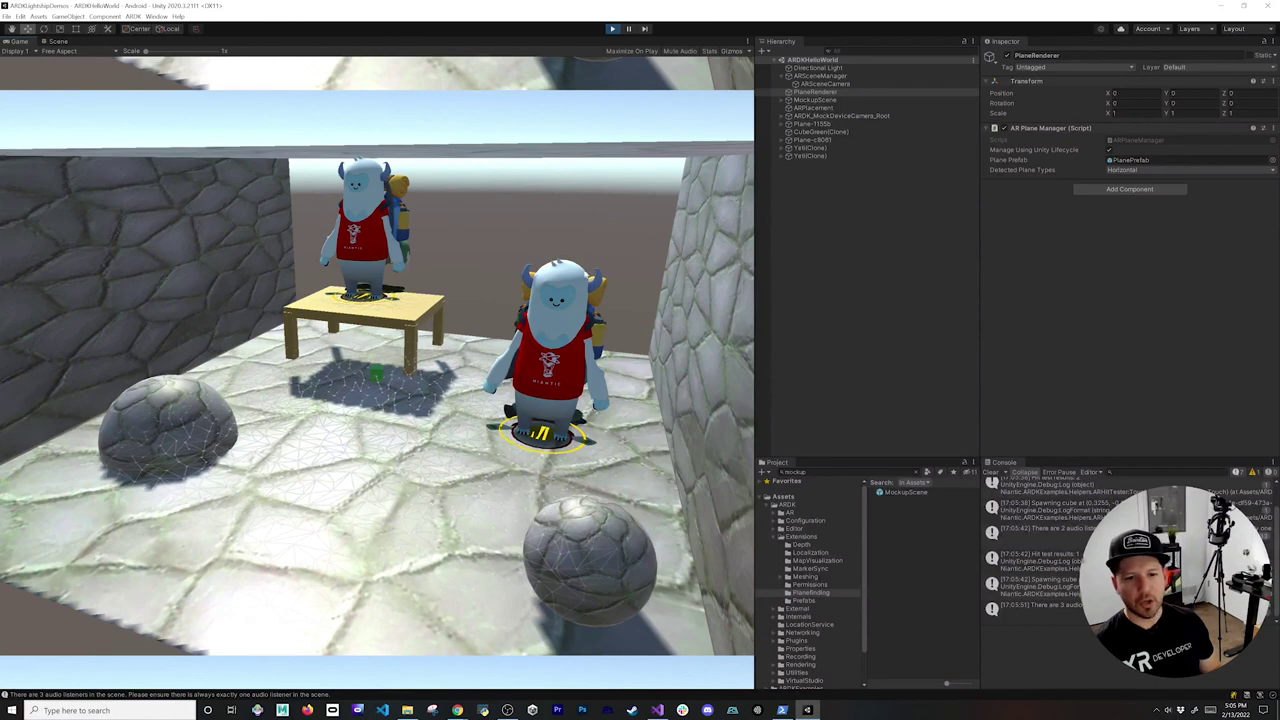
right_drag(265, 480, 187, 494)
key(w)
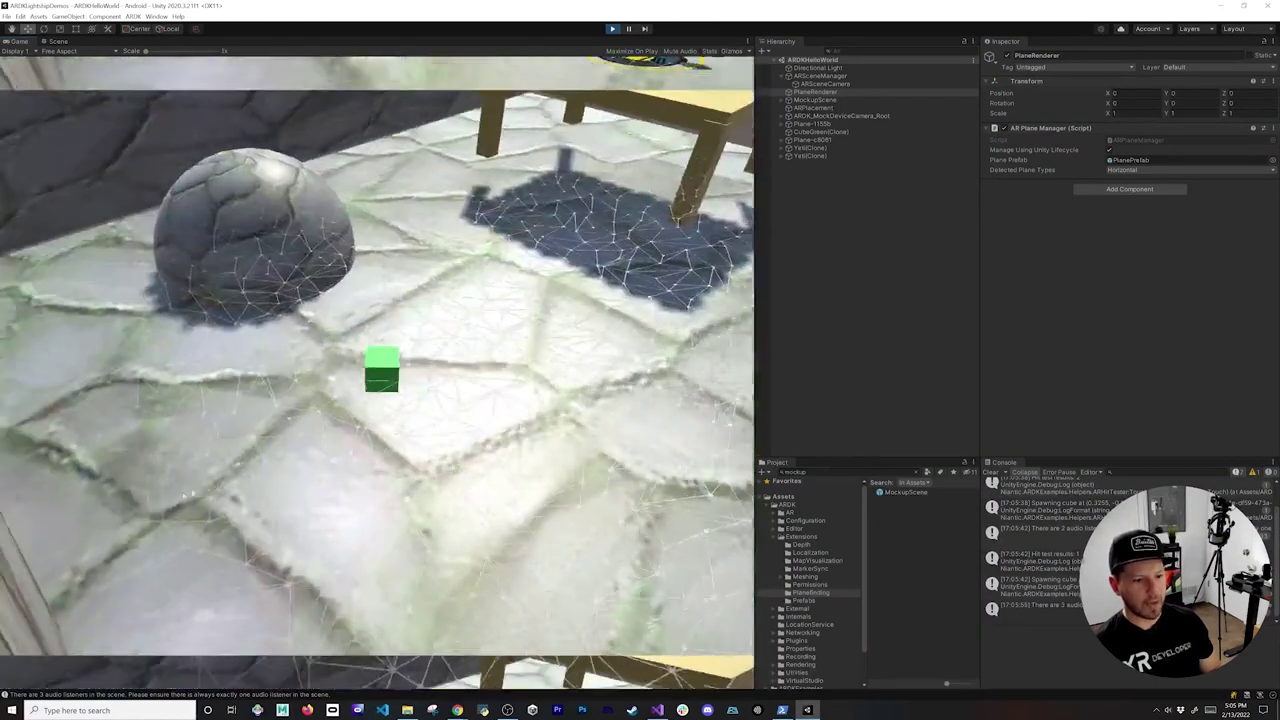
click(371, 286)
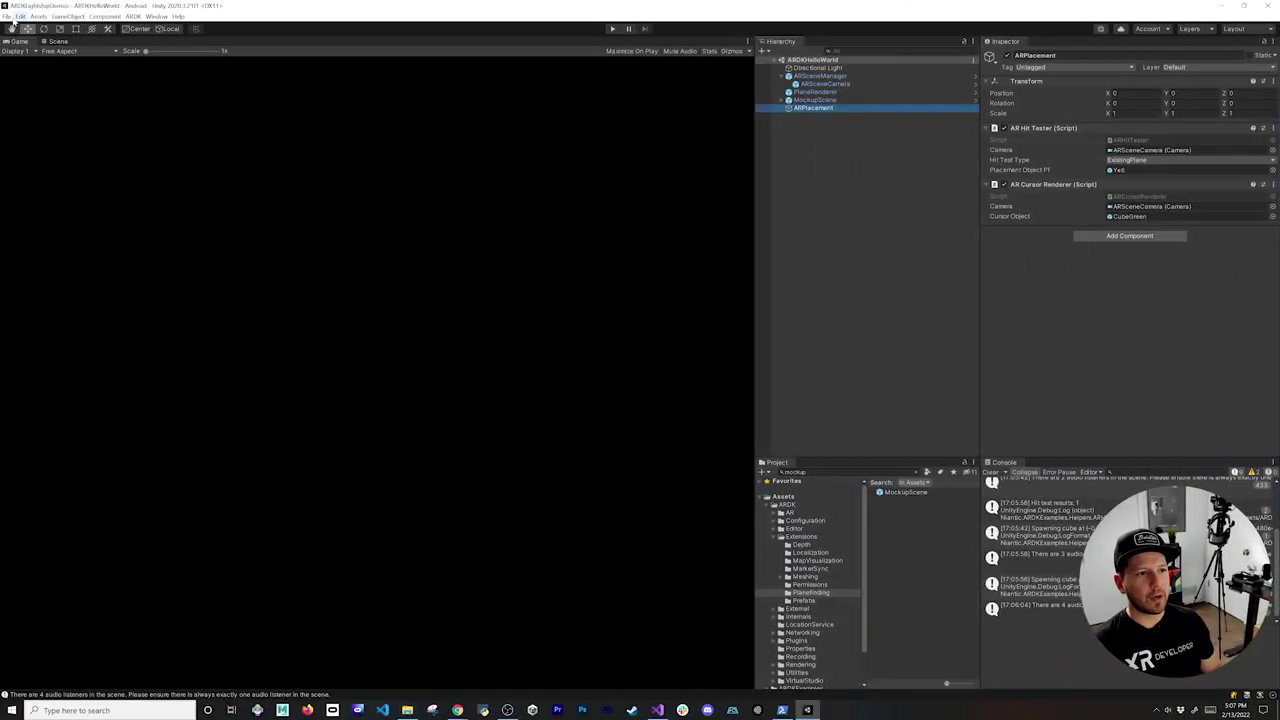
- Open the Android player settings from the build settings and review the Other Settings section
click(8, 16)
click(30, 128)
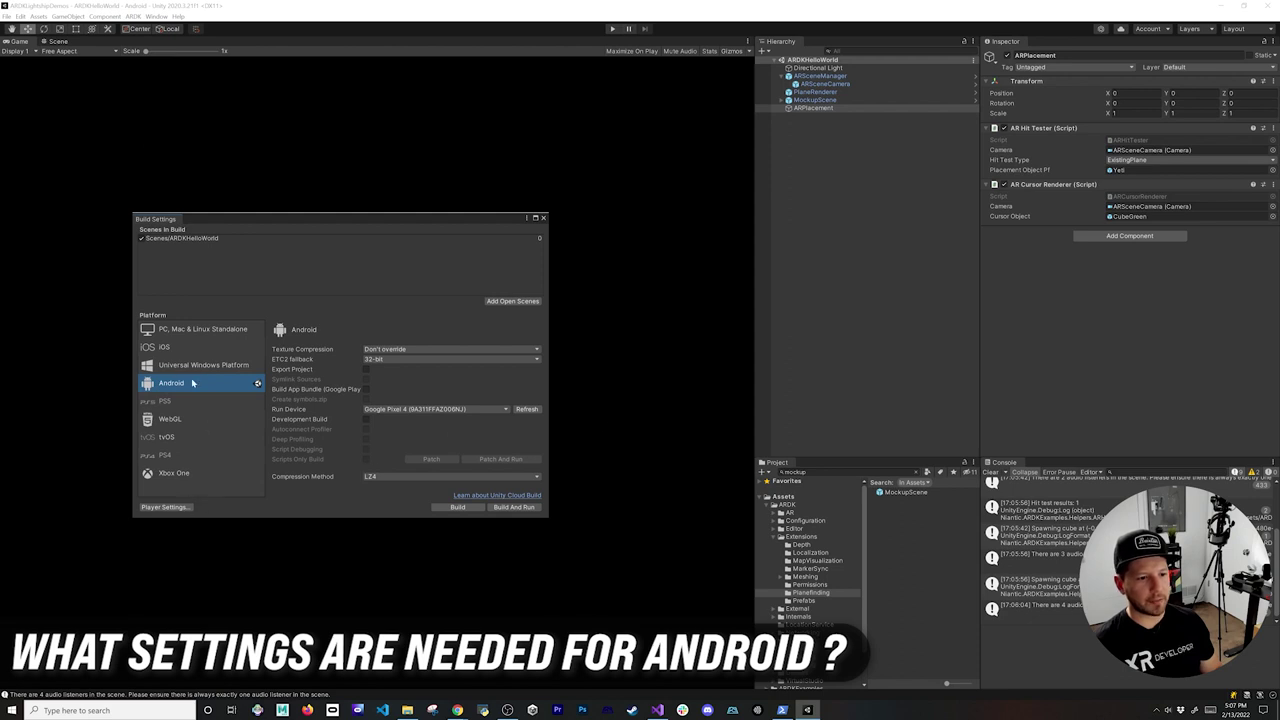
click(165, 508)
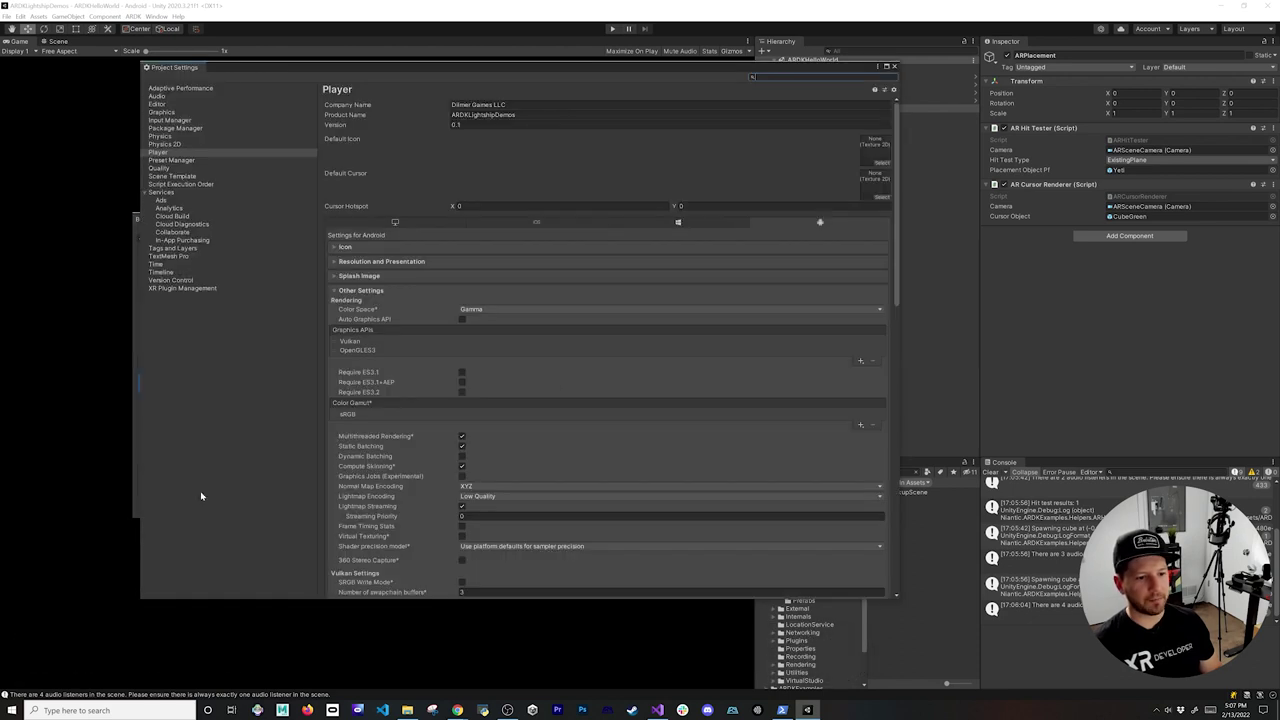
scroll(557, 379, down, 3)
scroll(556, 370, down, 2)
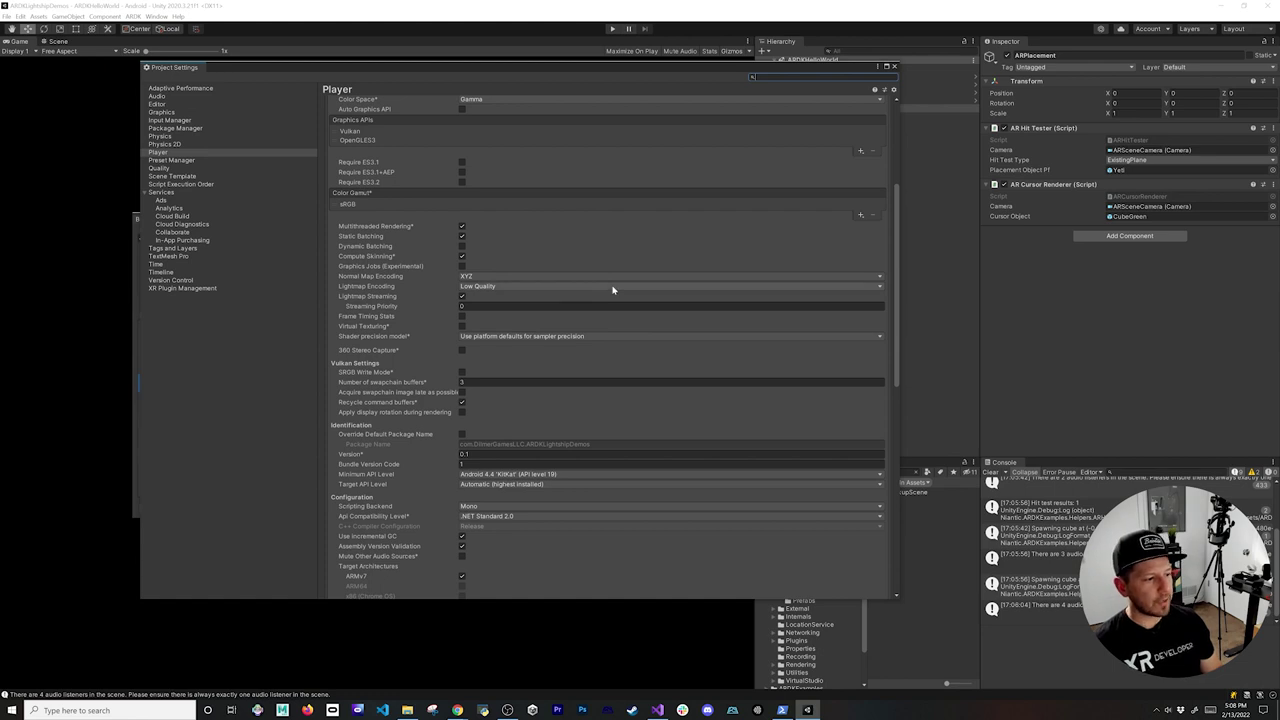
scroll(613, 290, up, 5)
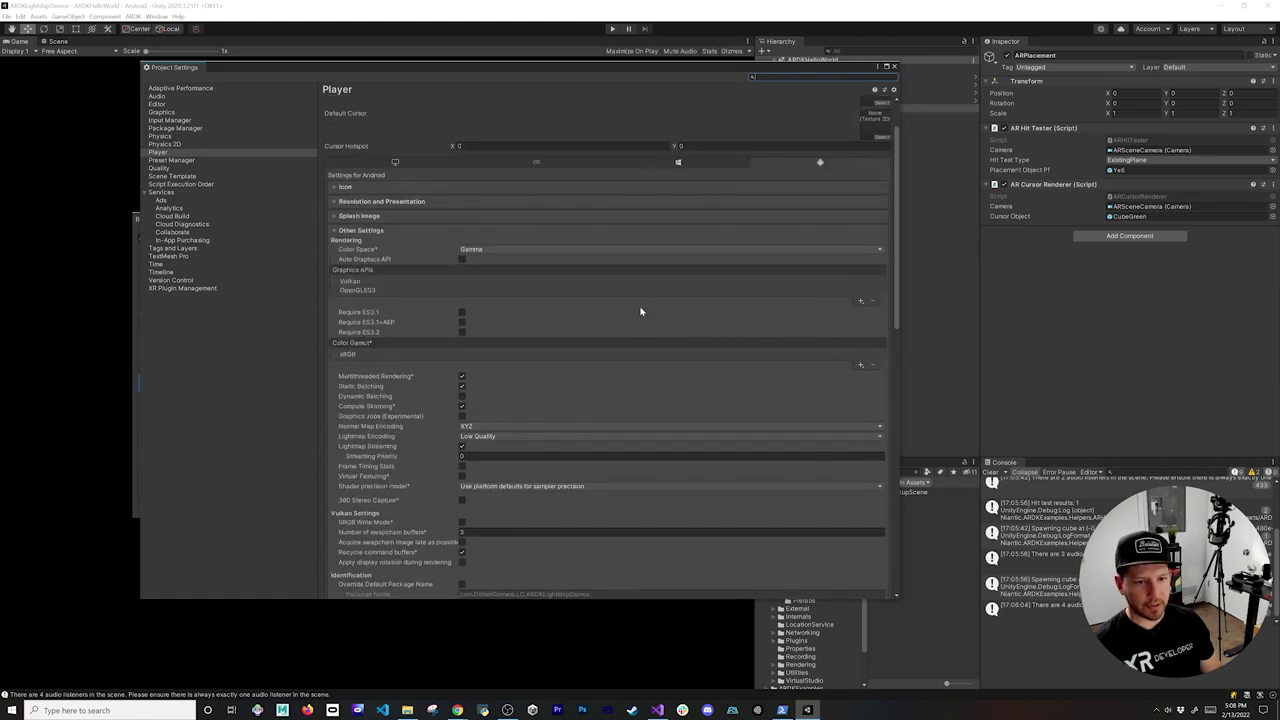
- Remove Vulkan from the Android graphics APIs and add OpenGLES2 below OpenGLES3
click(352, 282)
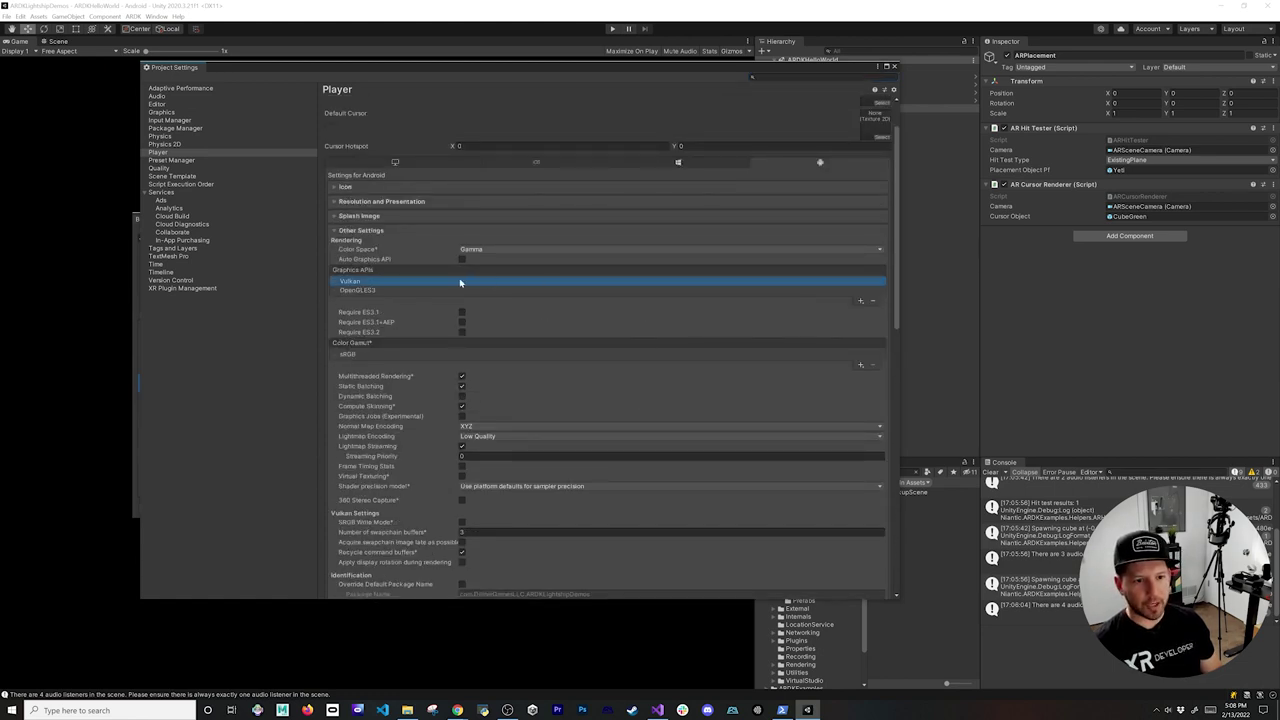
click(873, 294)
click(855, 283)
click(872, 300)
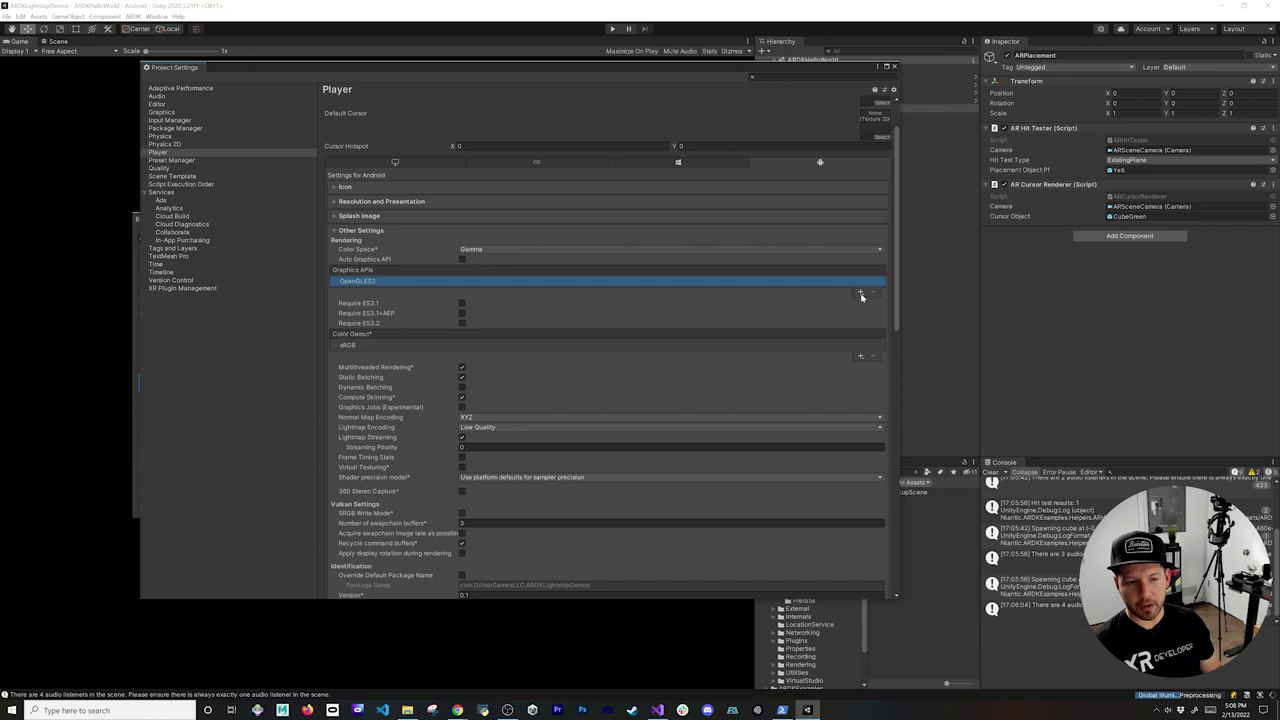
click(860, 294)
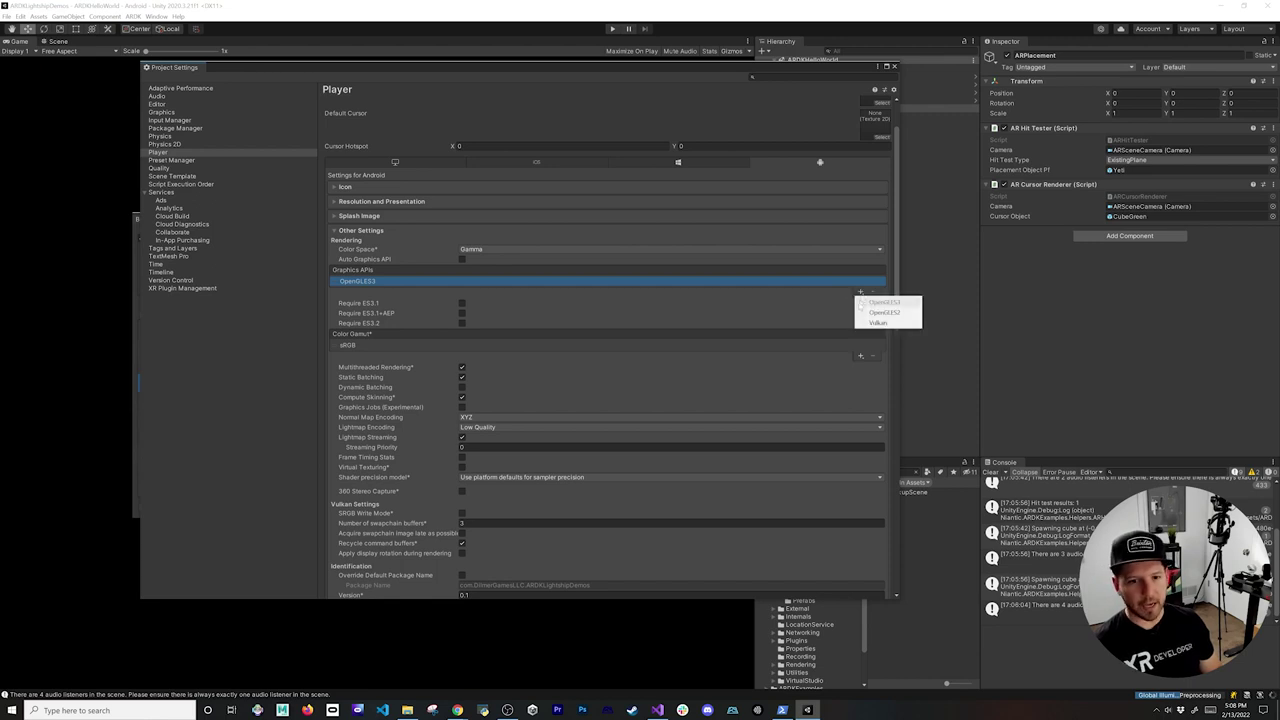
click(862, 312)
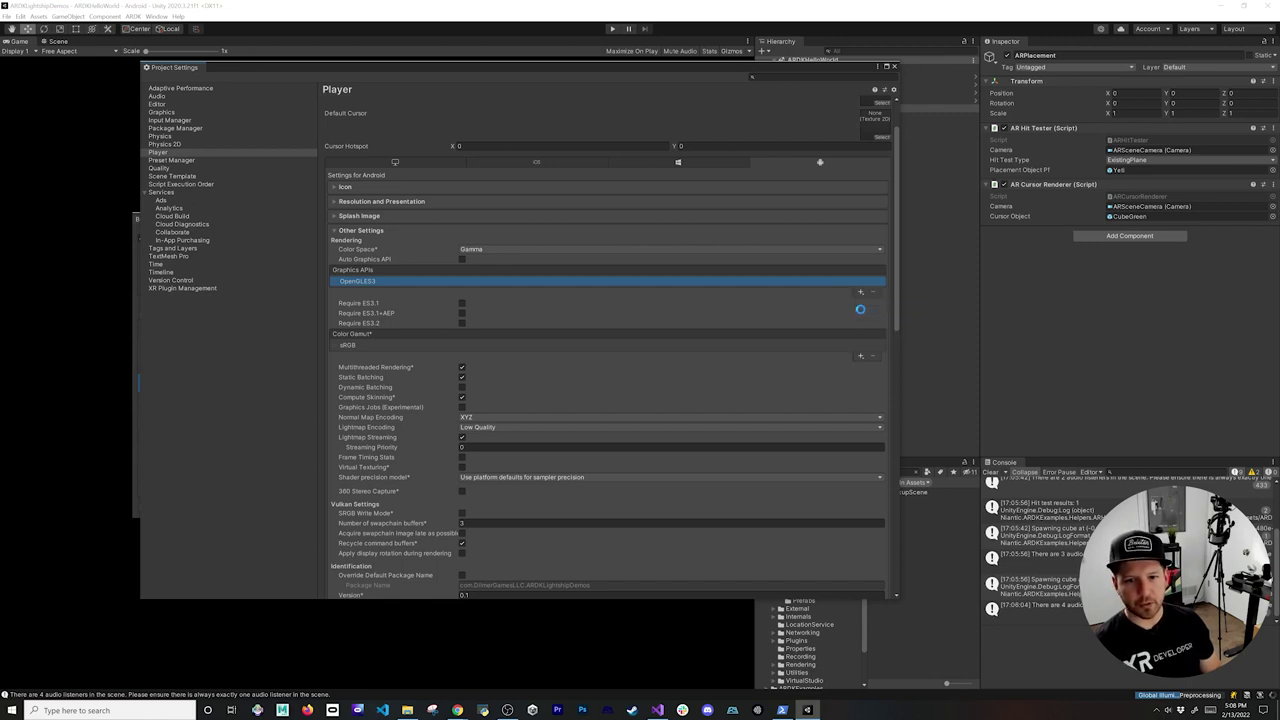
click(366, 291)
click(389, 280)
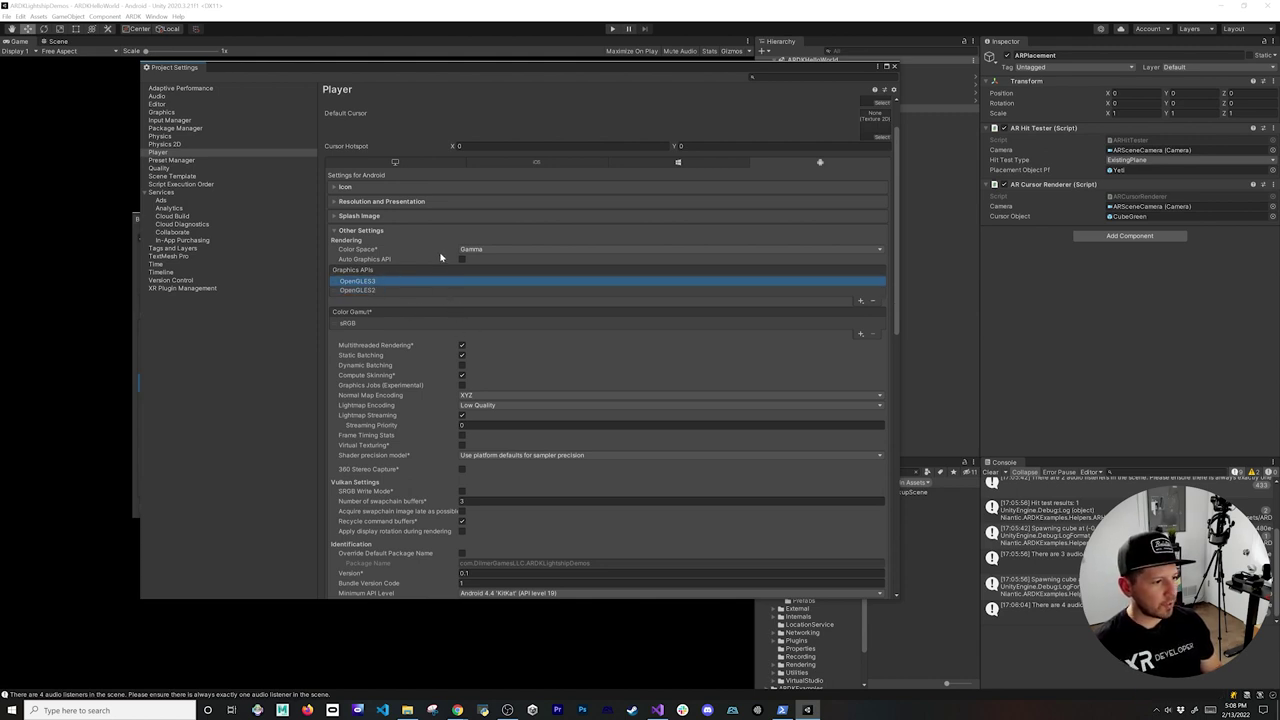
- Set the Android scripting backend to IL2CPP and the API compatibility level to .NET 4.x
scroll(600, 410, down, 5)
scroll(611, 412, down, 1)
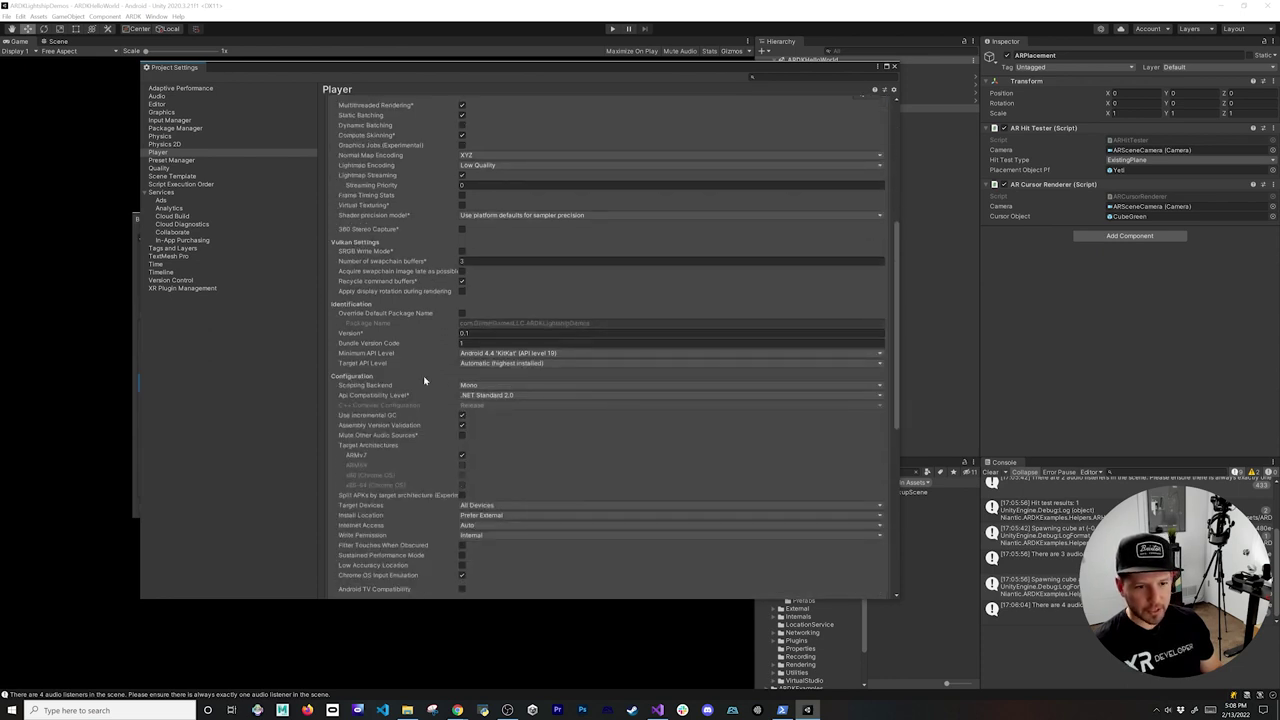
click(470, 385)
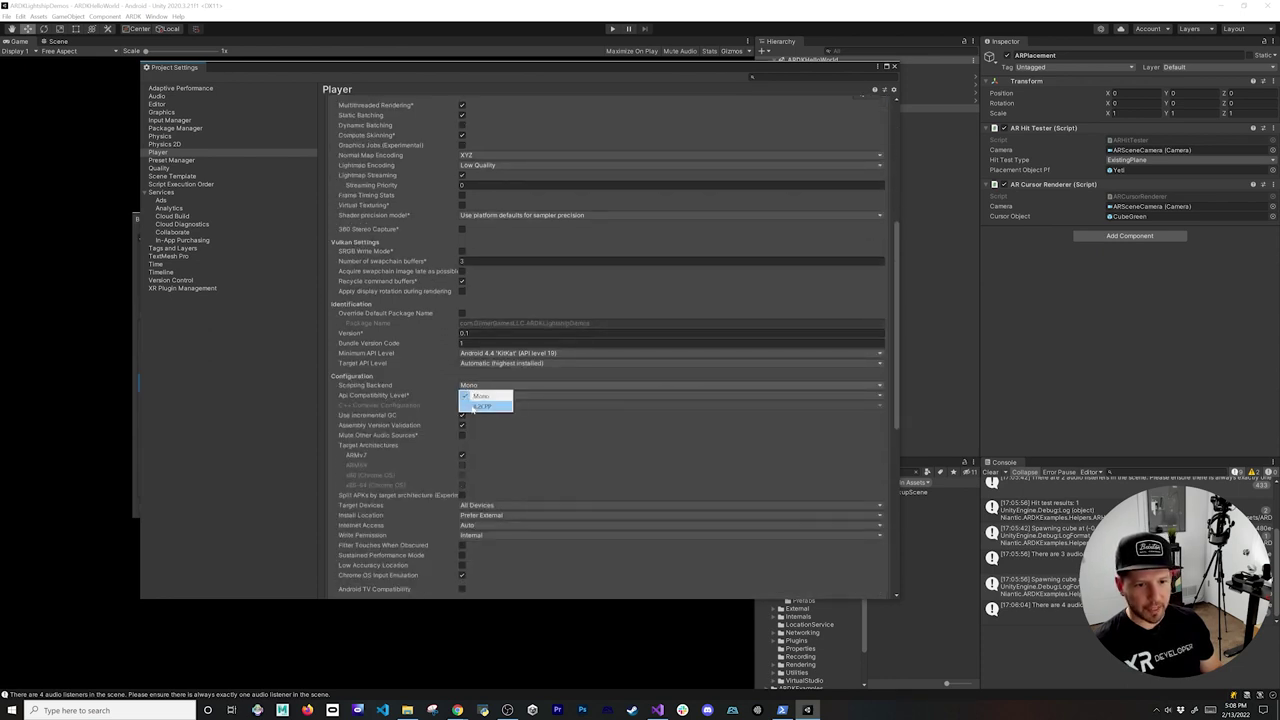
click(478, 406)
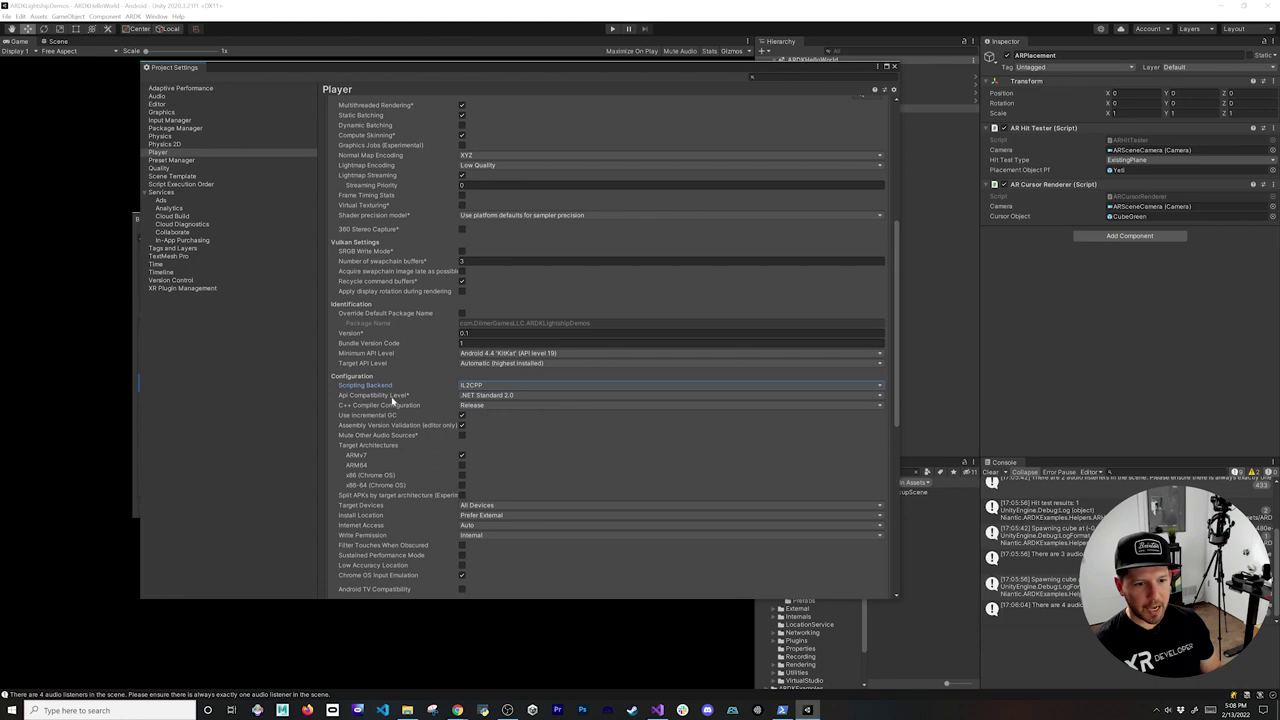
click(456, 395)
click(480, 408)
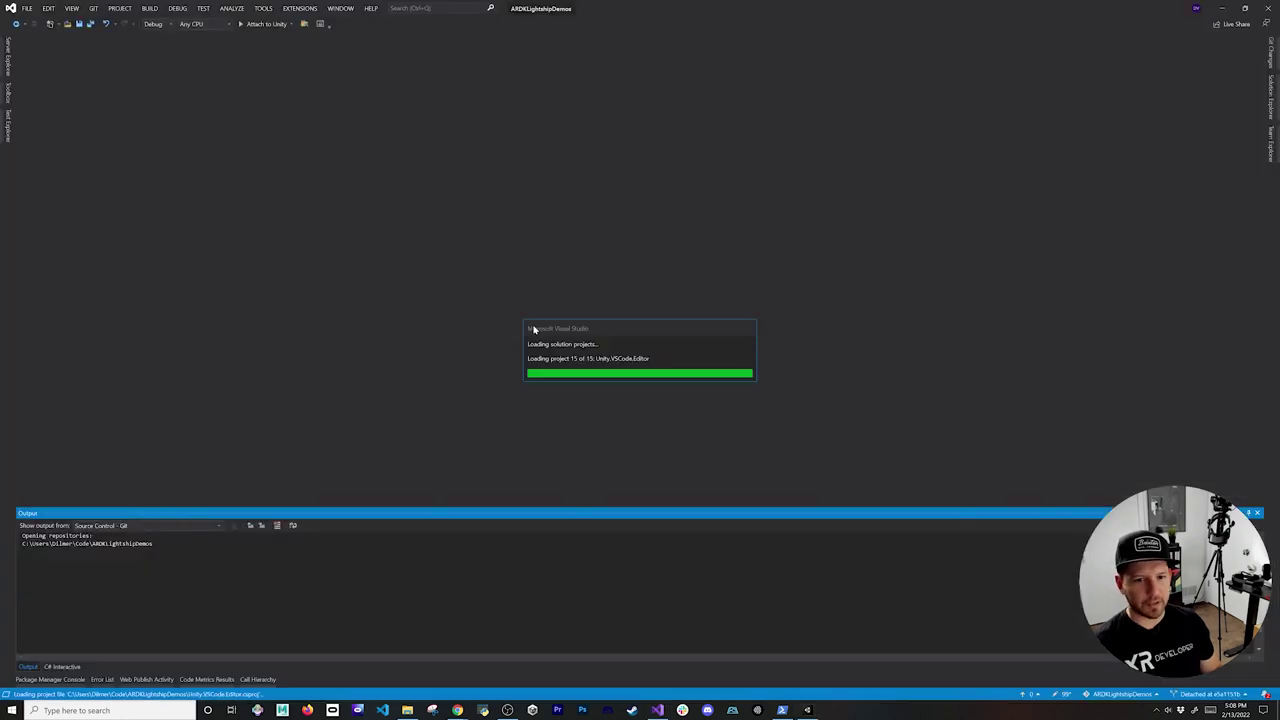
click(807, 710)
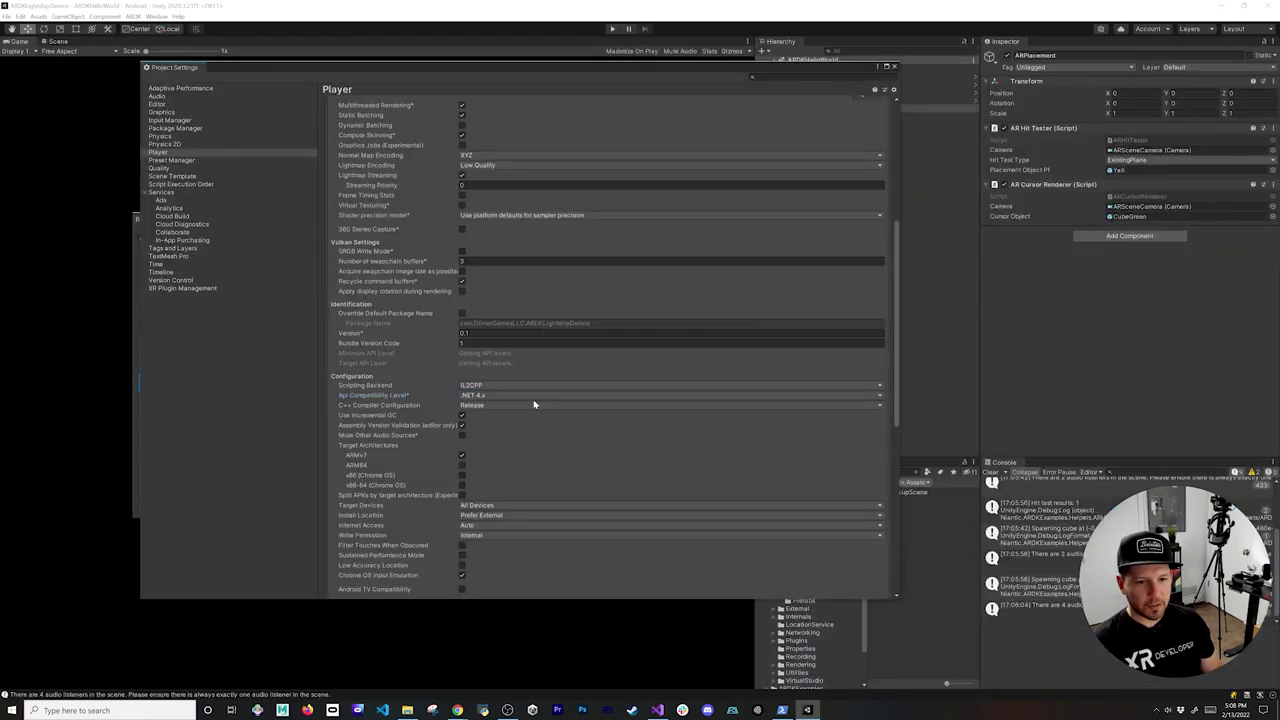
- Enable the ARM64 target architecture, set the minimum API level to Android 7.0 'Nougat' (API level 24), and close Project Settings
click(462, 465)
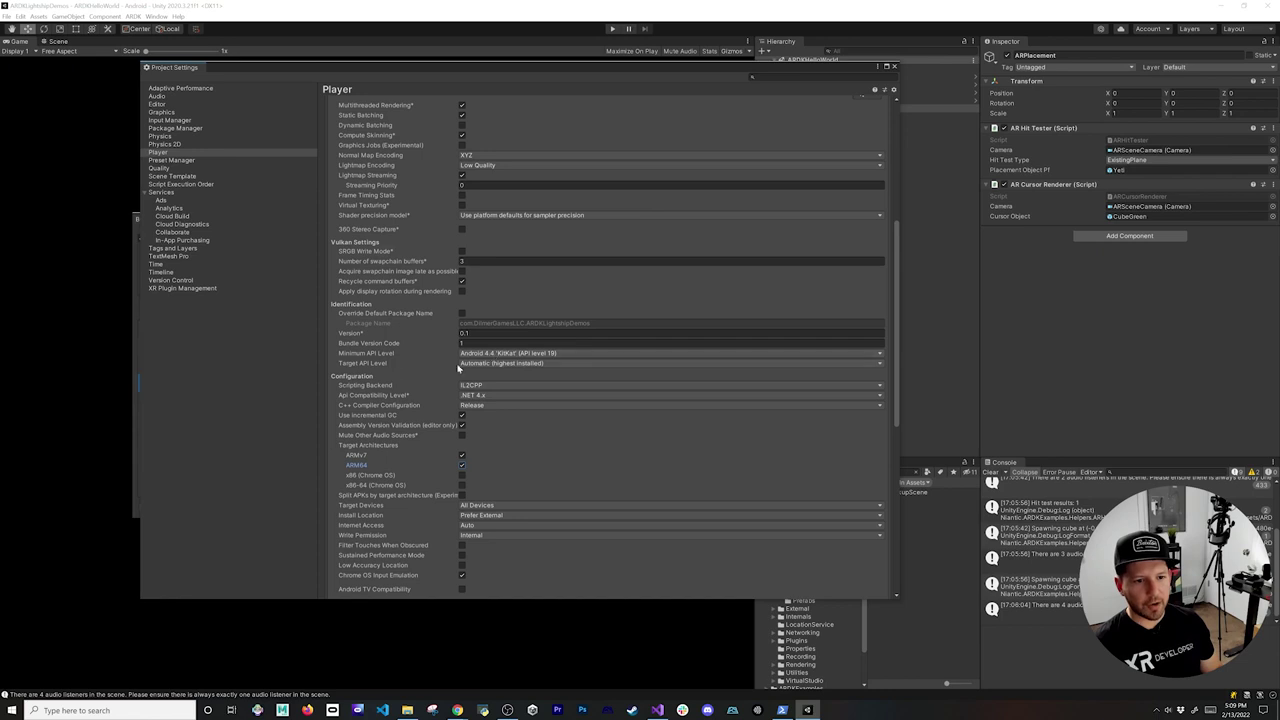
click(527, 355)
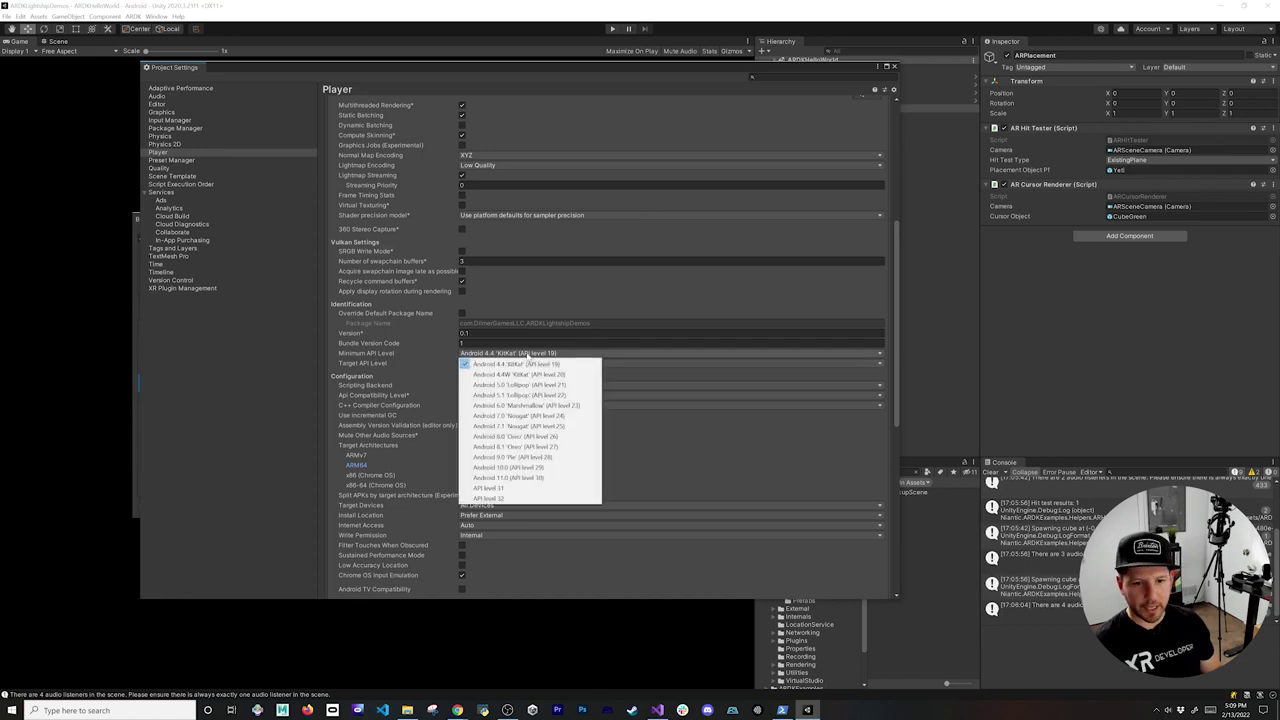
click(530, 409)
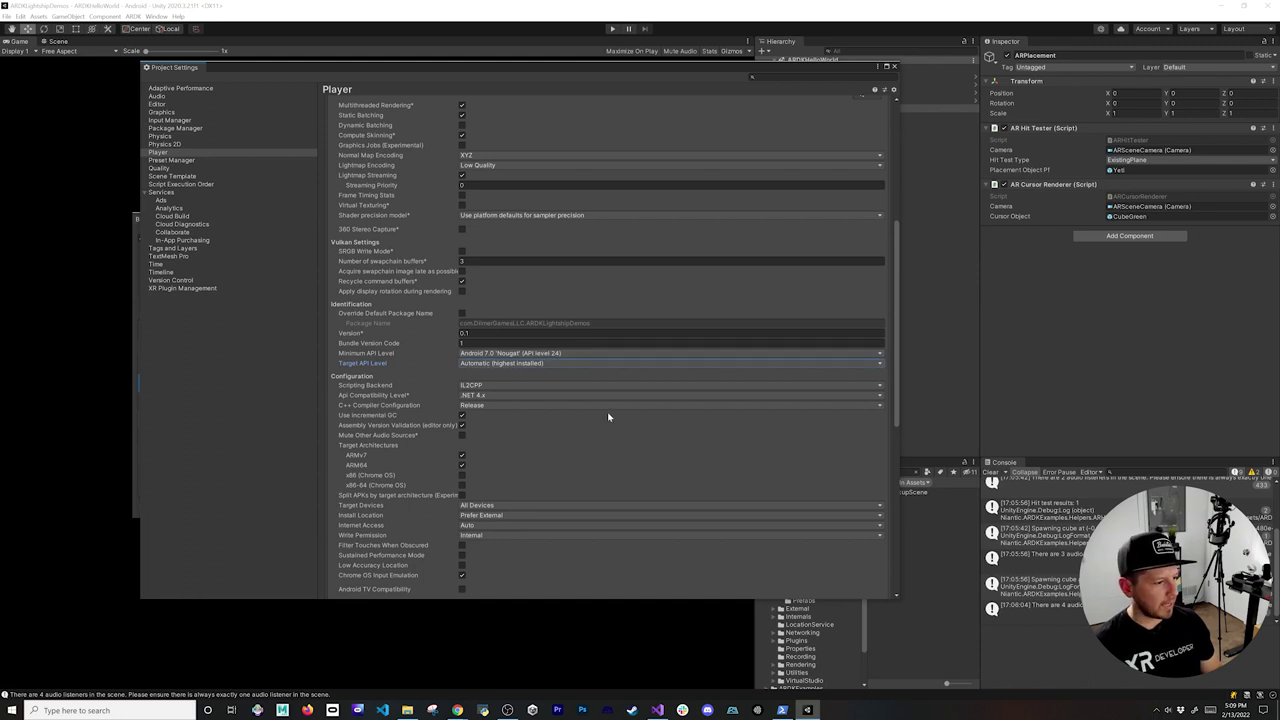
scroll(608, 417, down, 8)
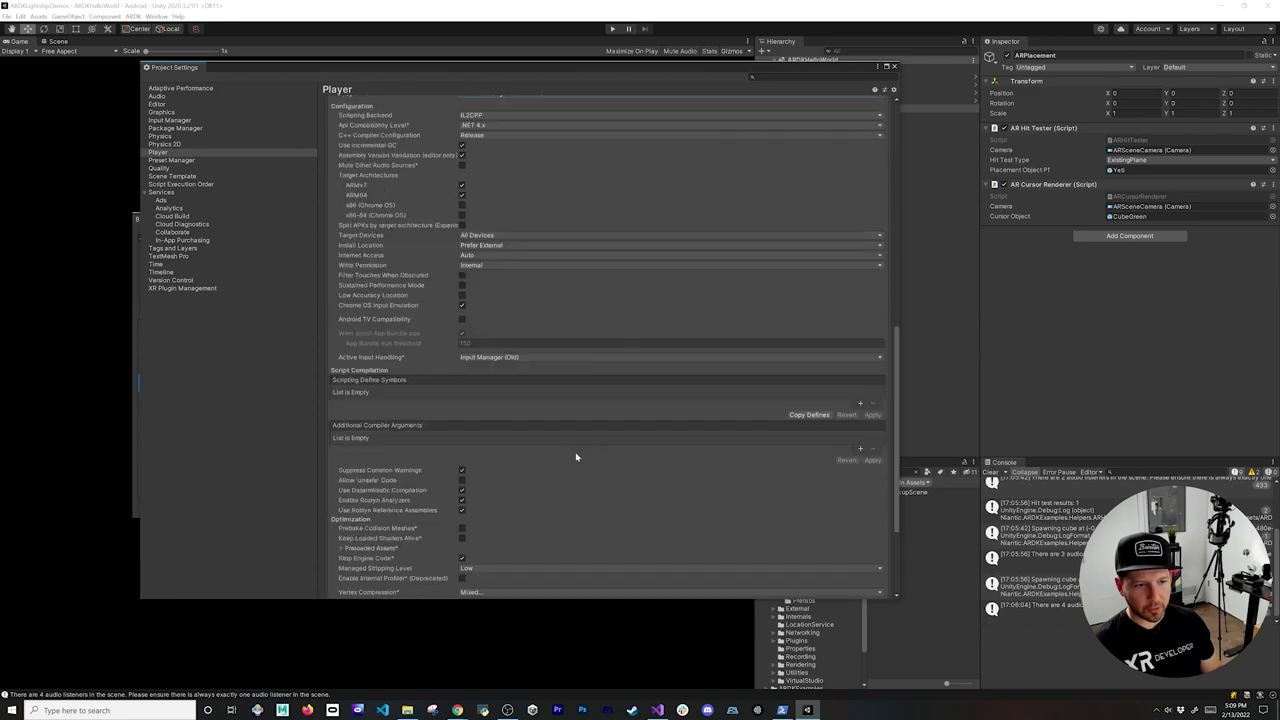
scroll(590, 452, up, 20)
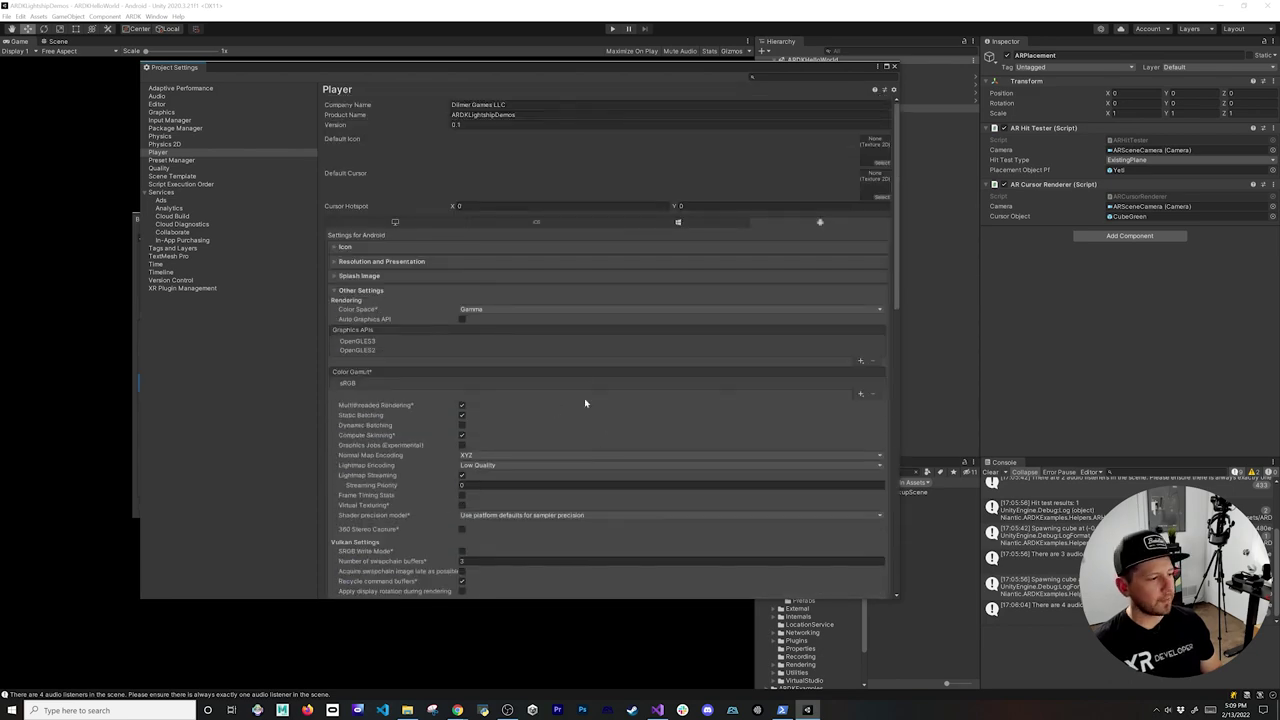
click(896, 69)
- Open the iOS player settings to review its Other Settings, and move the Project Settings window clear of the platform list
click(195, 347)
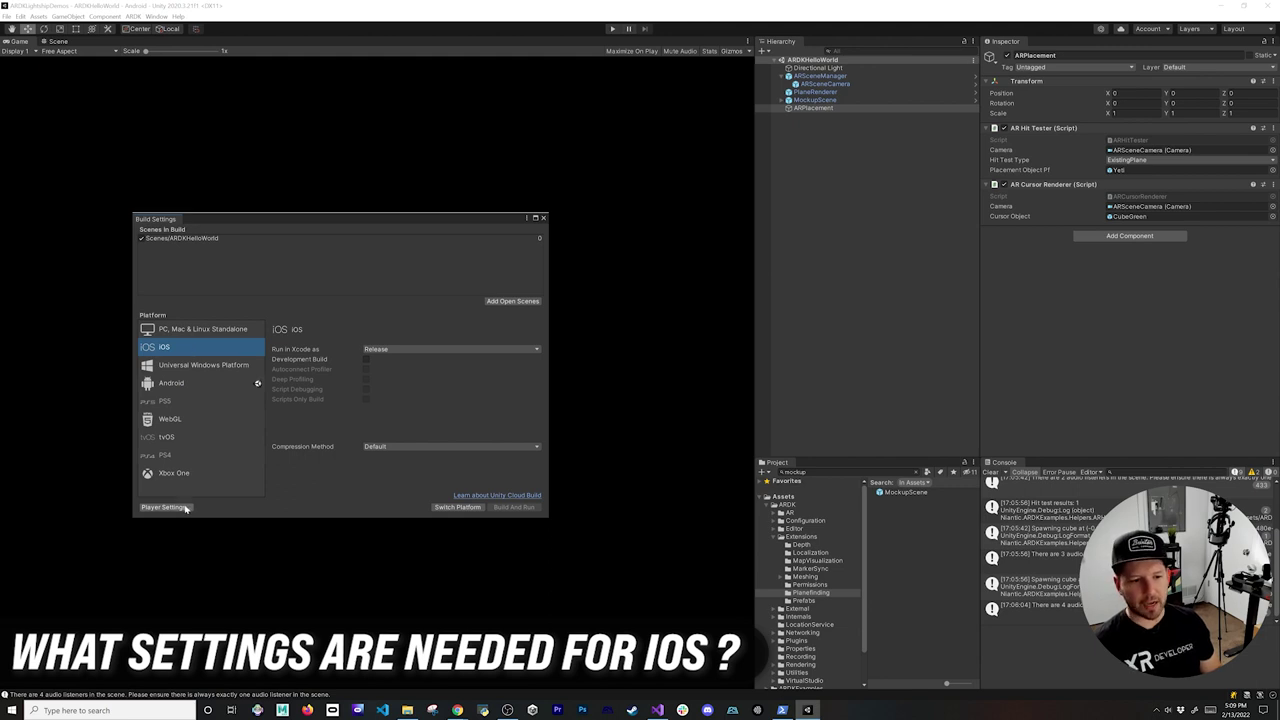
click(163, 507)
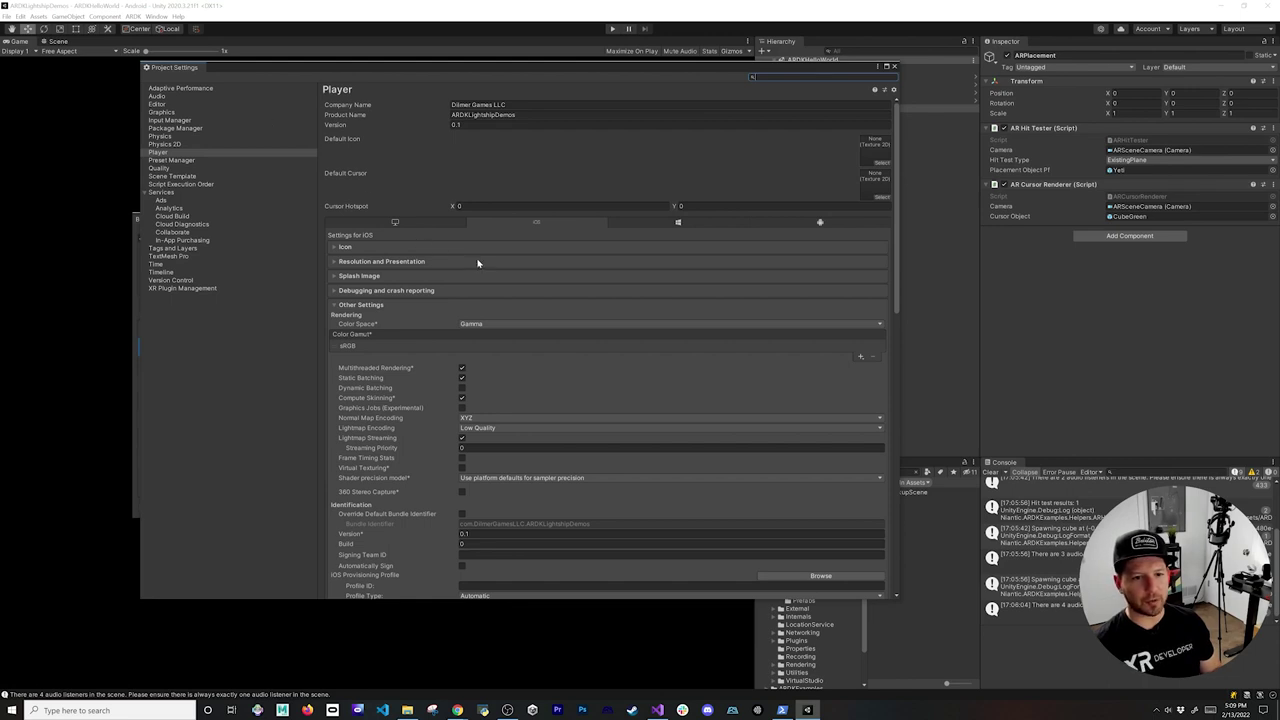
scroll(472, 412, down, 5)
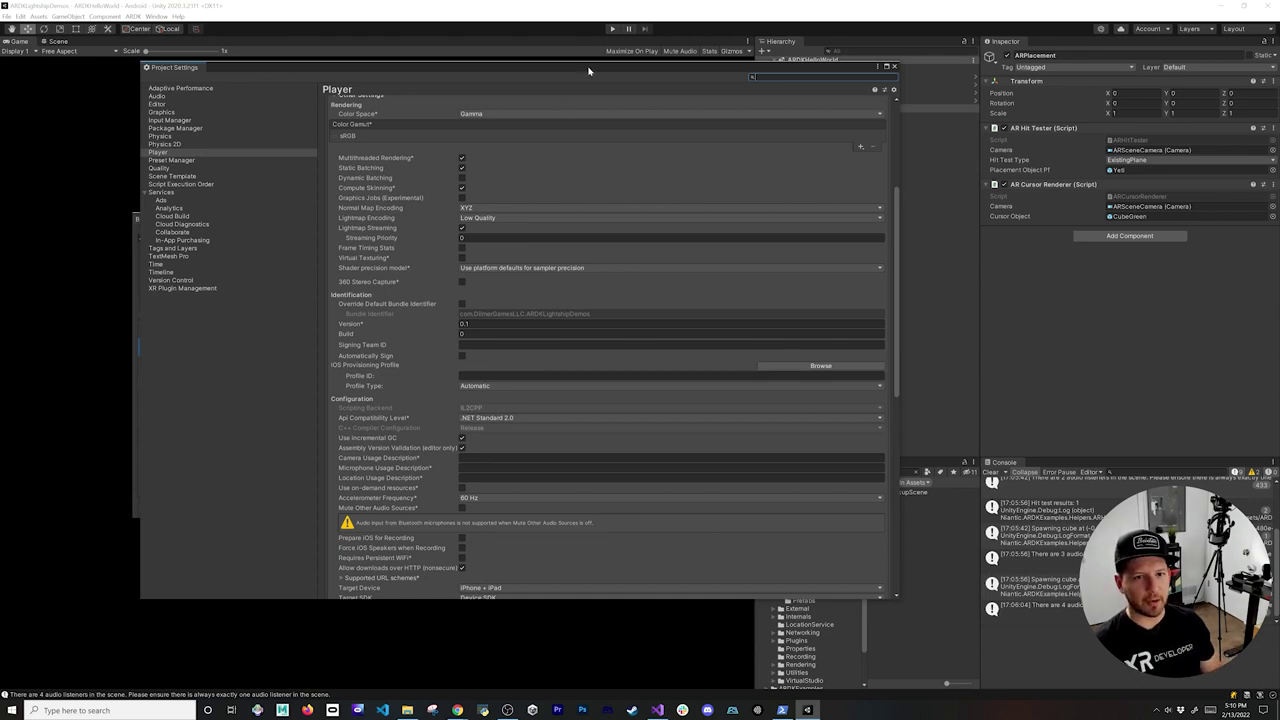
drag(588, 71, 896, 58)
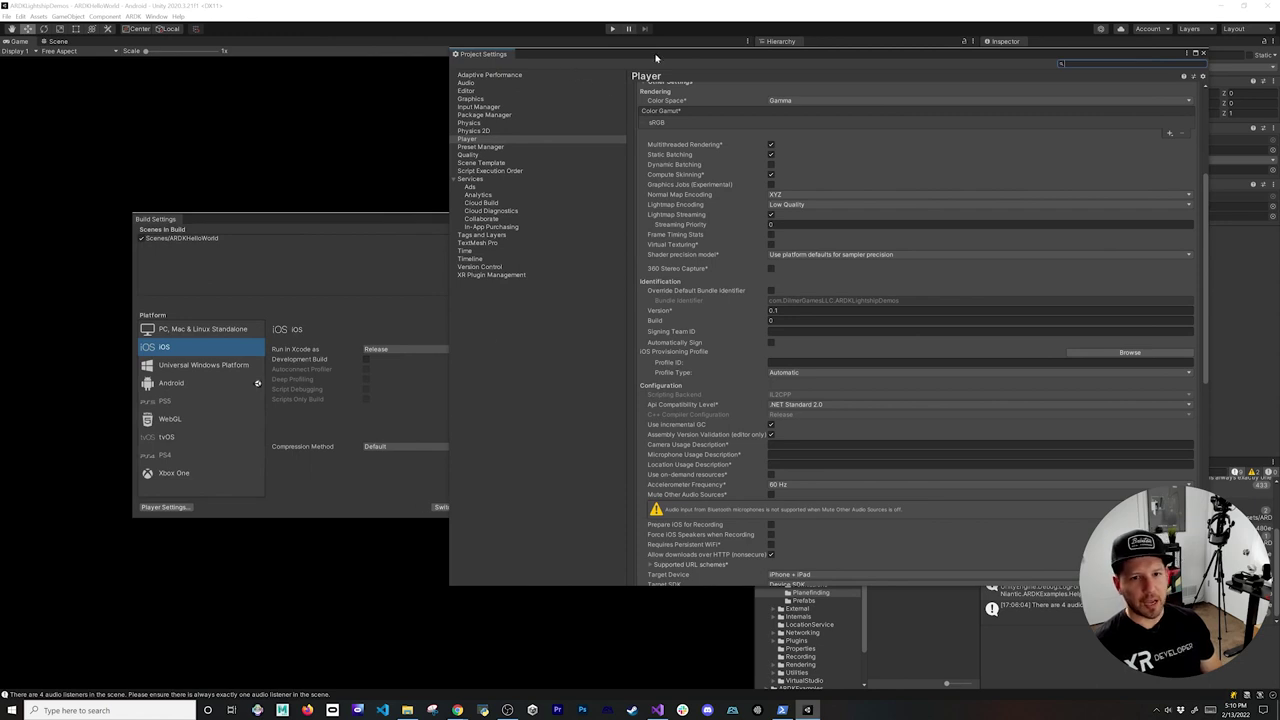
- Enable Requires ARKit support in the iOS player settings and check the Camera Usage Description text
drag(656, 58, 293, 83)
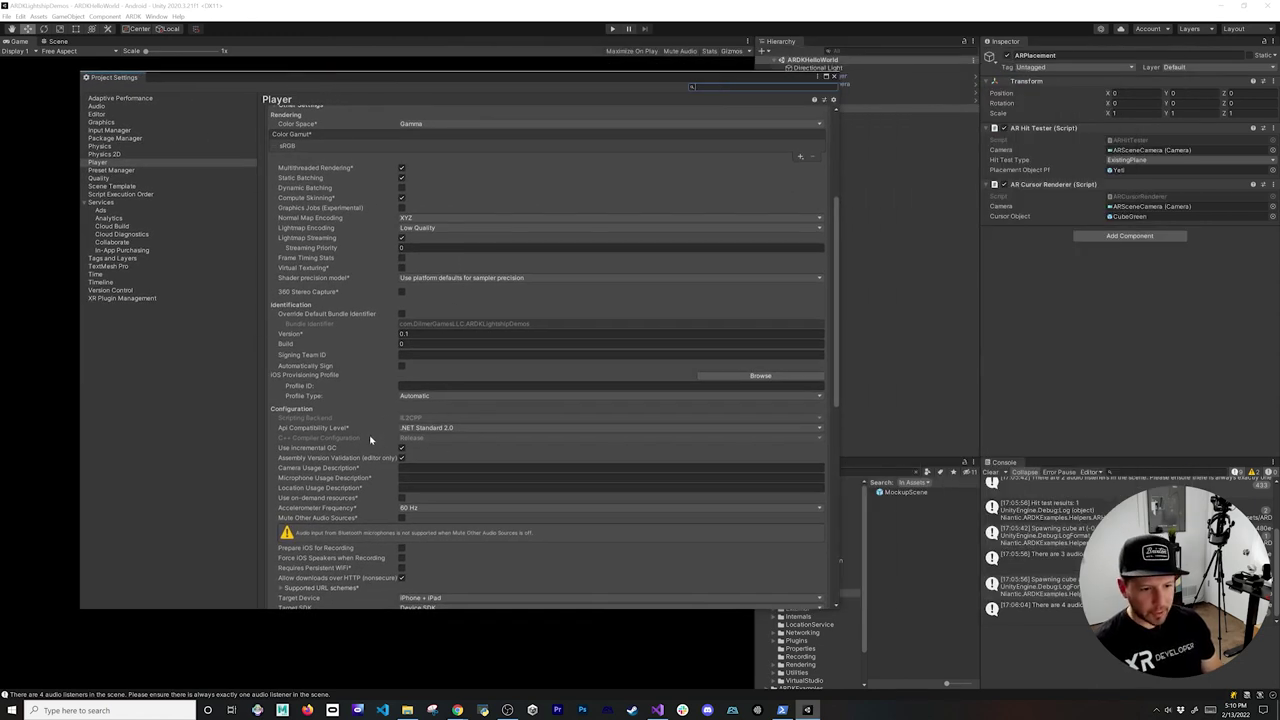
scroll(463, 476, down, 5)
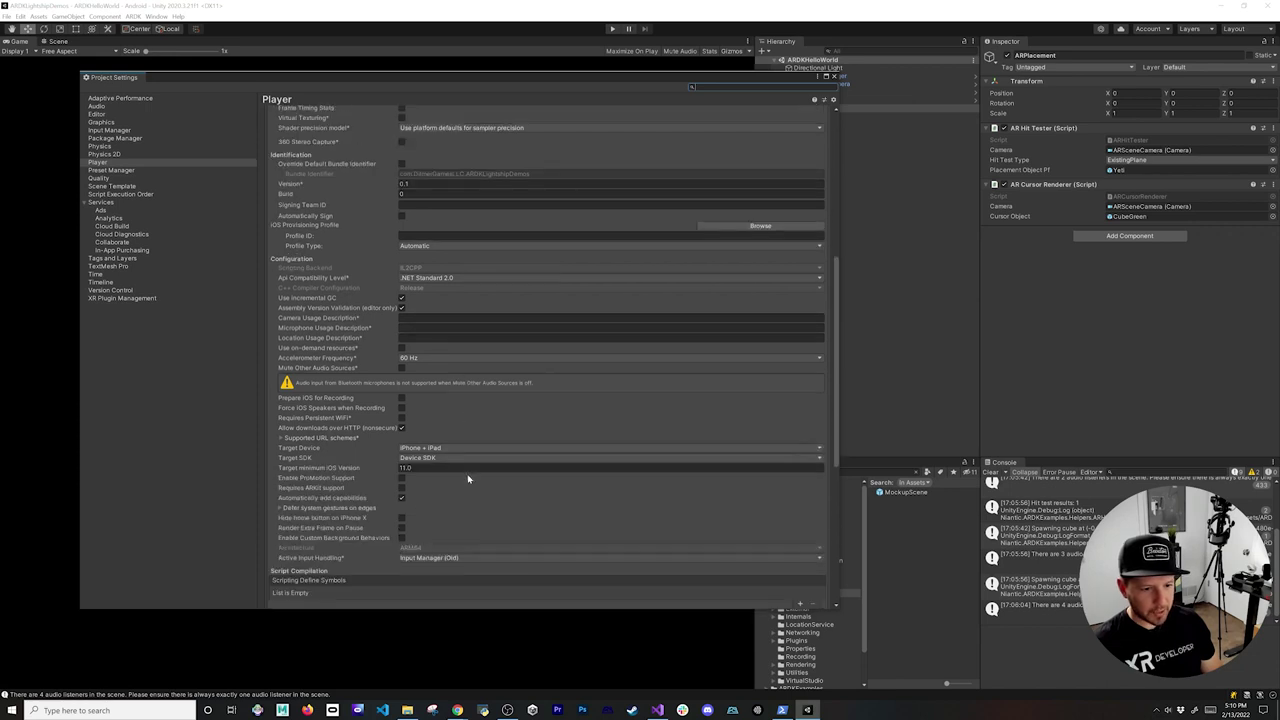
click(401, 488)
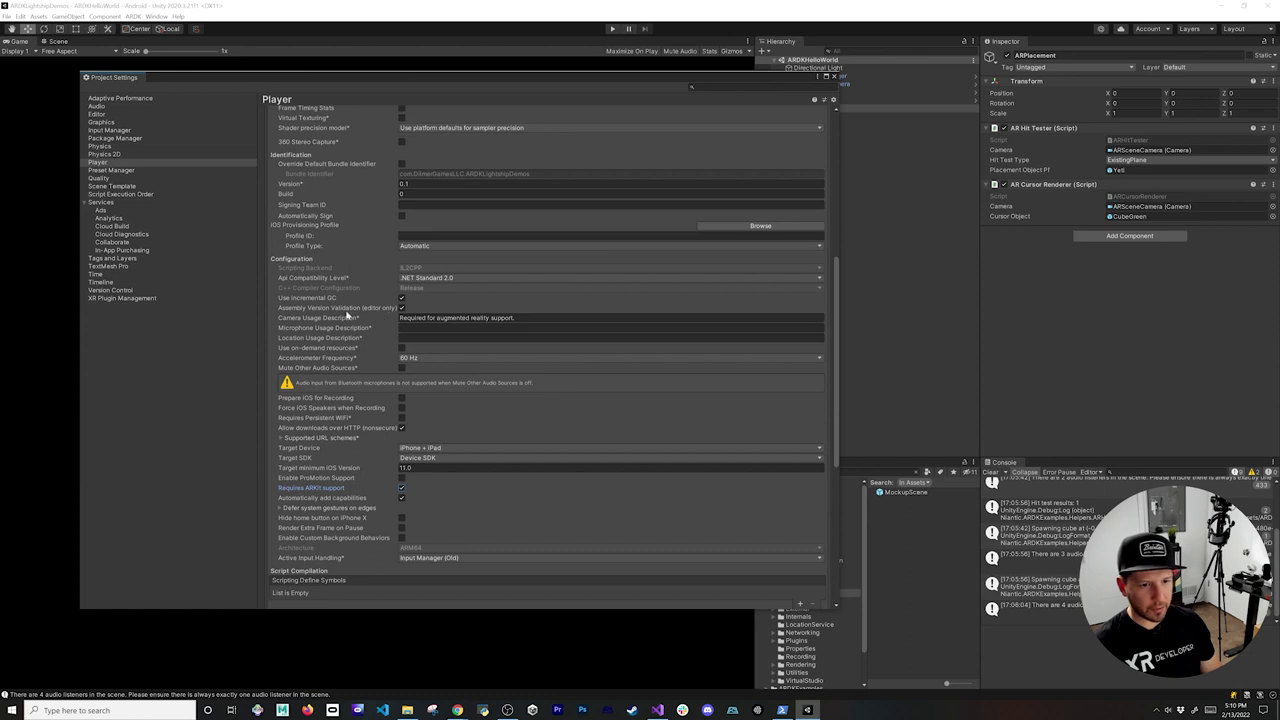
click(432, 318)
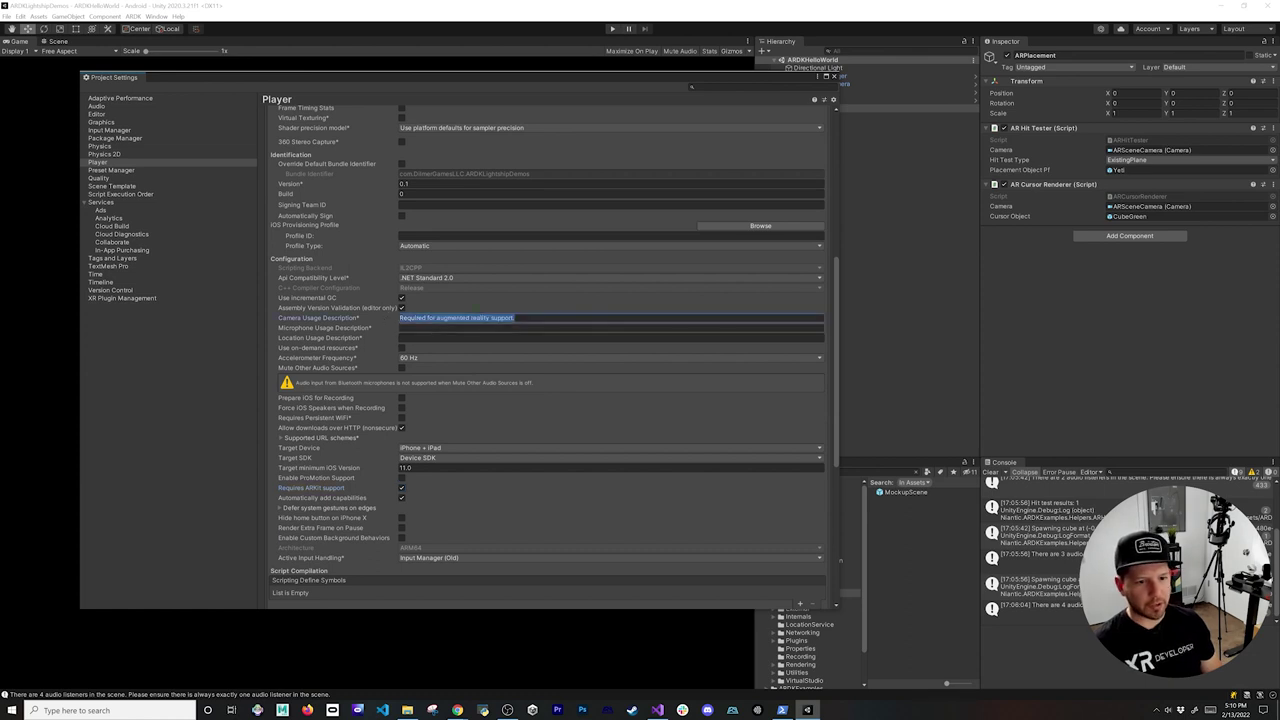
click(466, 318)
- Set the iOS Location Usage Description to "VPS For Usage"
click(420, 340)
text(W)
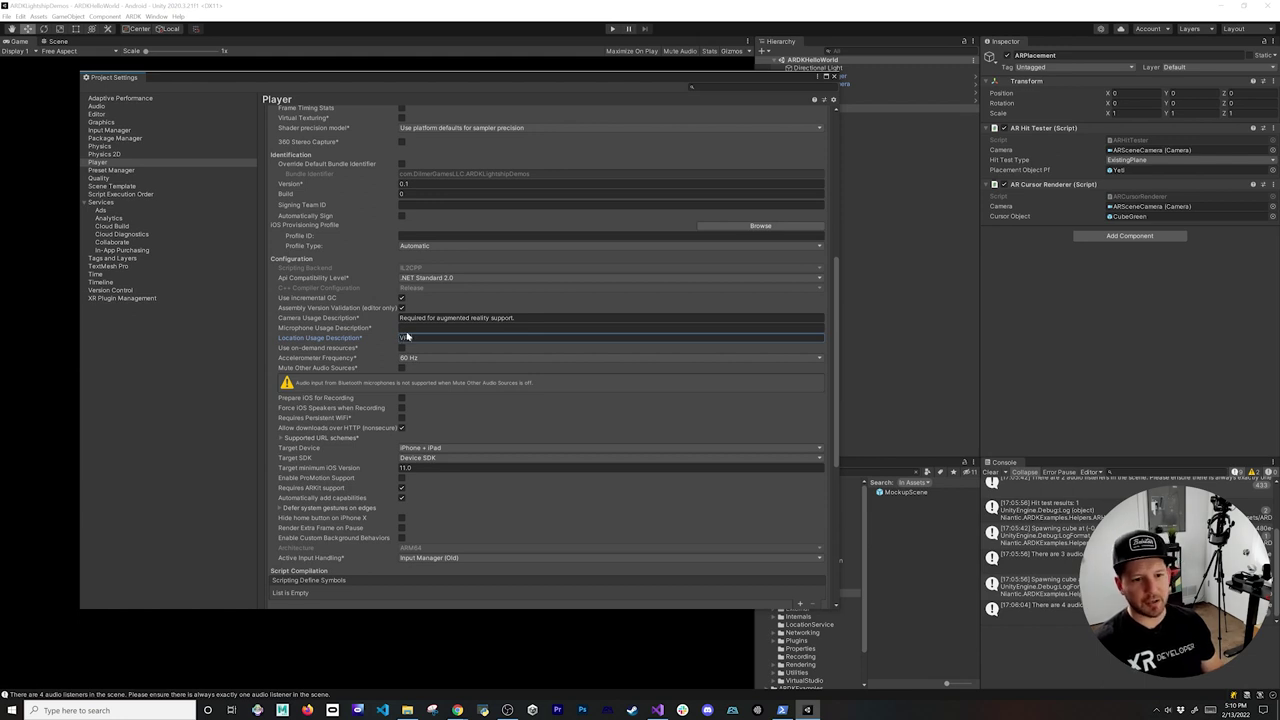
text(PS For)
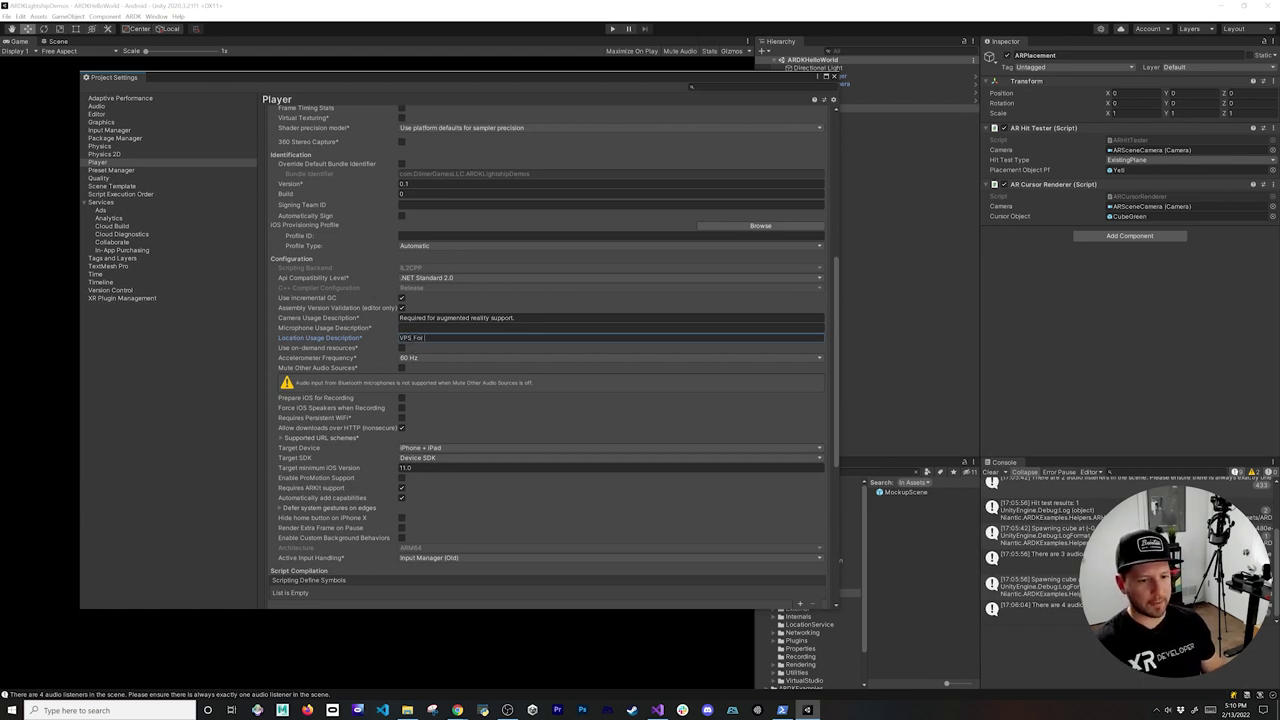
text( Use)
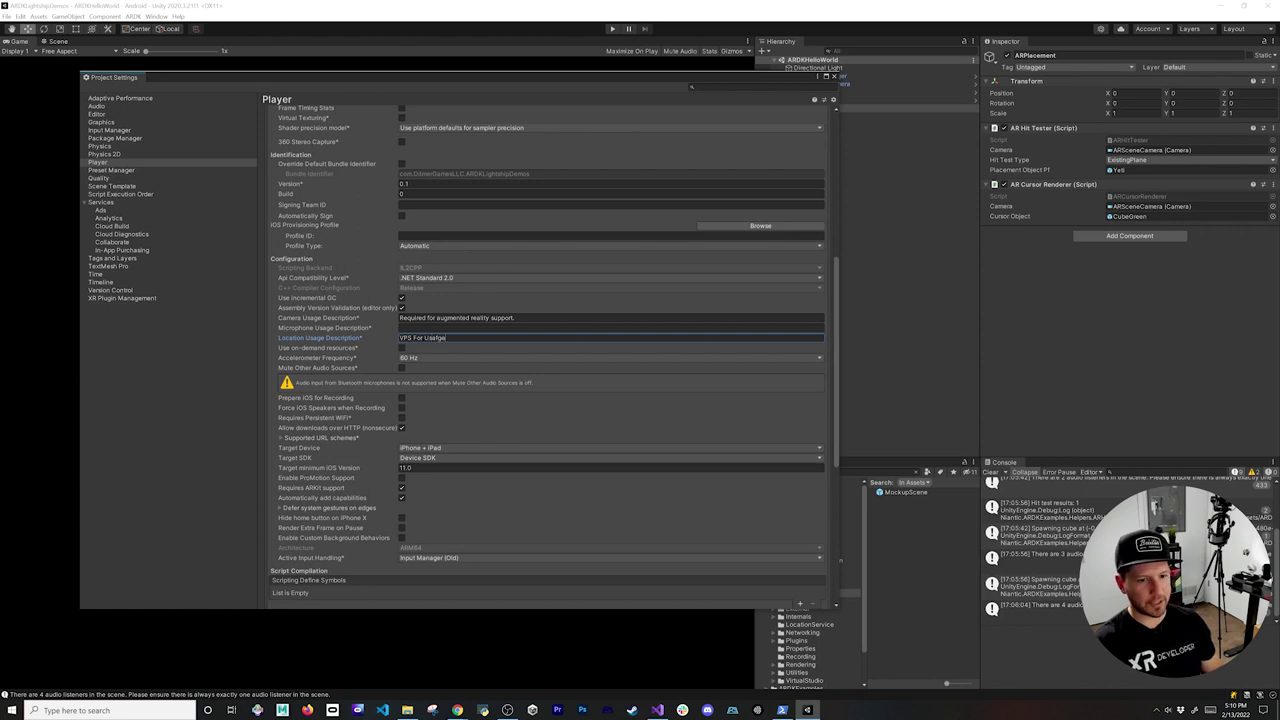
text(ge)
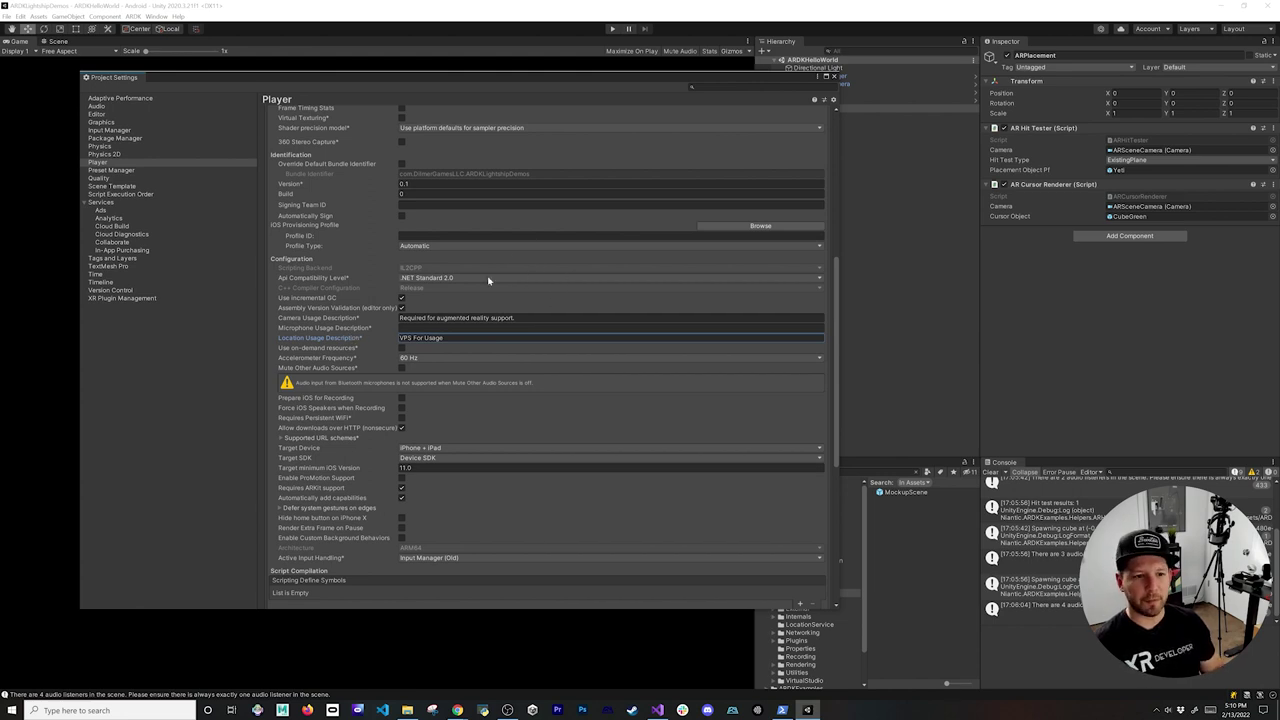
key(ctrl+a)
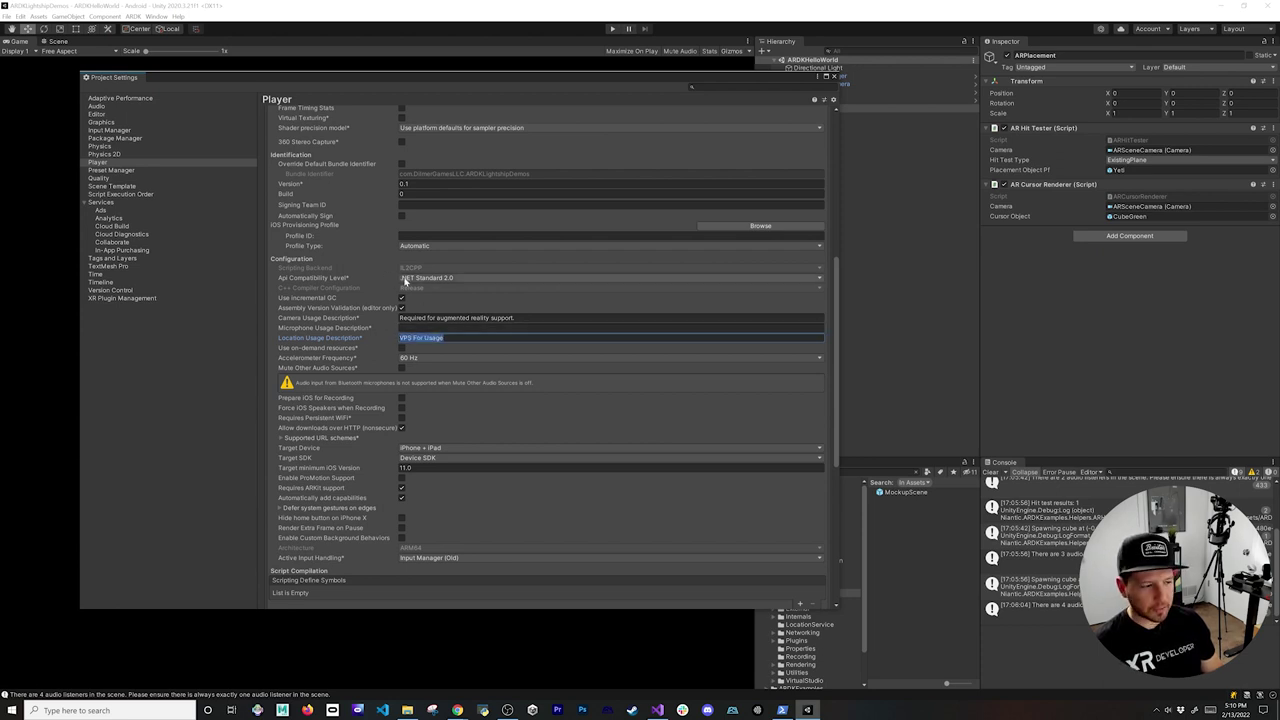
- Set the iOS API compatibility level to .NET 4.x and close Project Settings
click(404, 281)
click(408, 292)
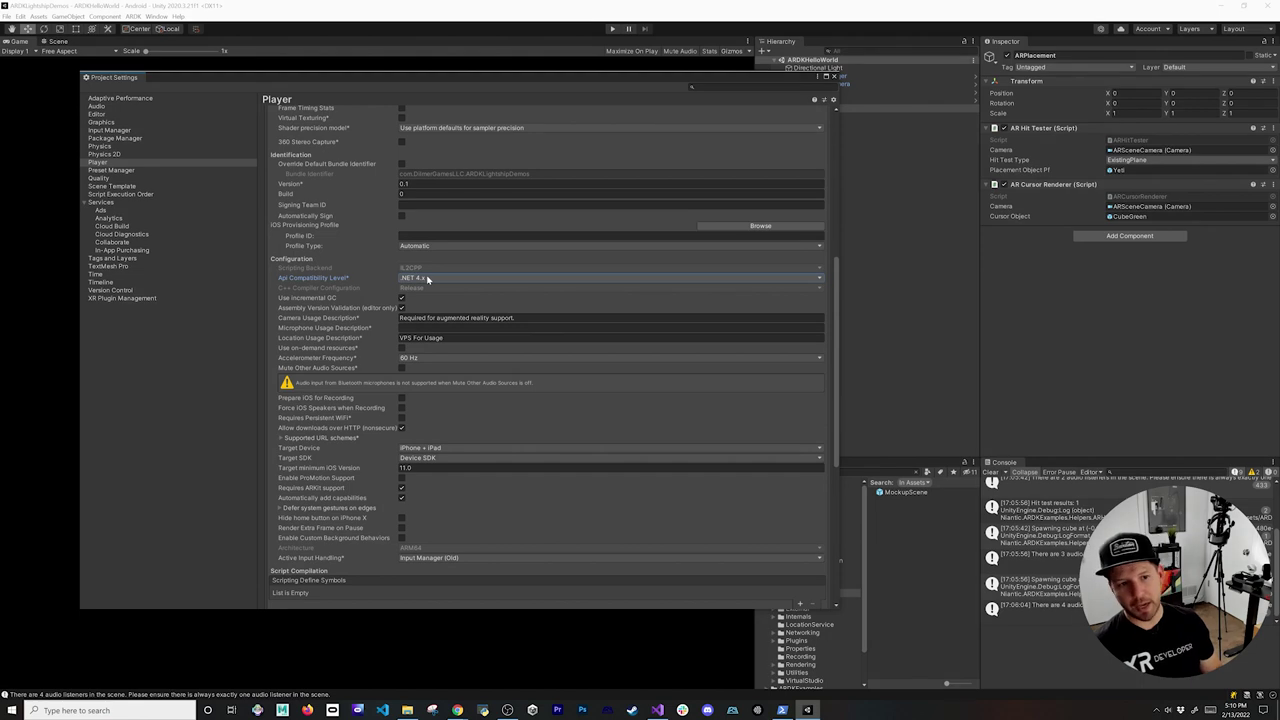
scroll(427, 280, up, 5)
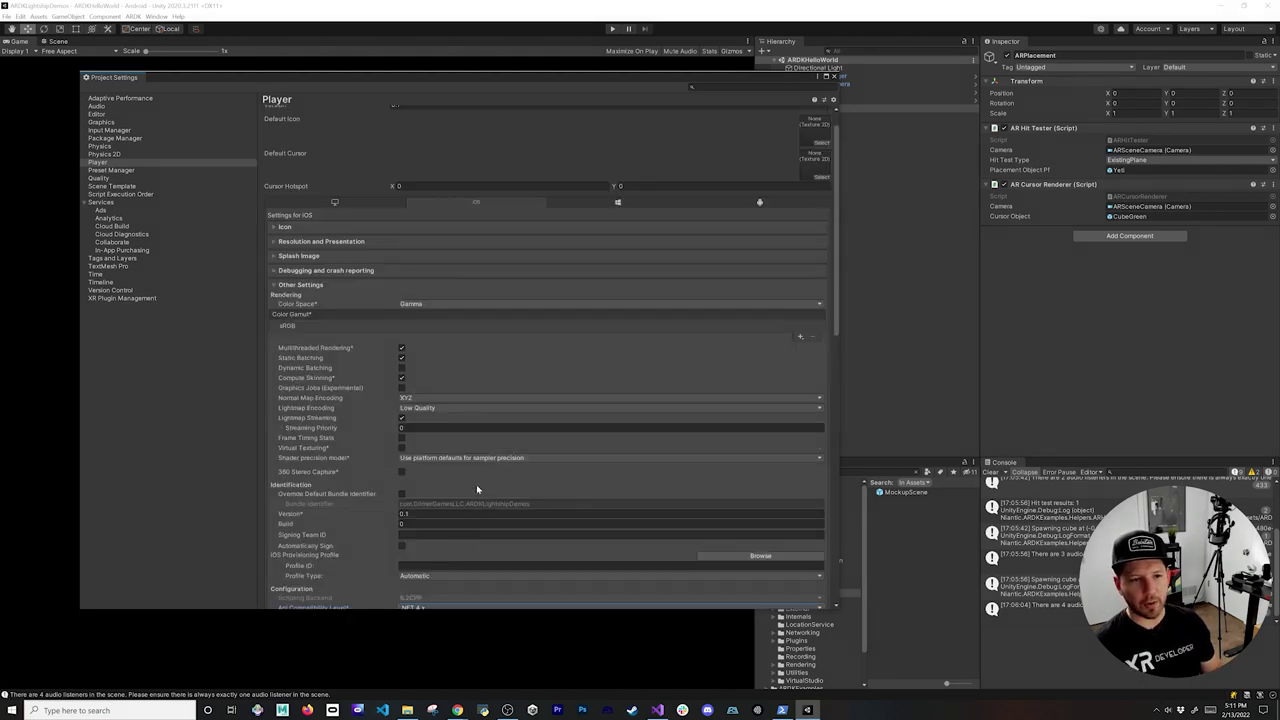
scroll(594, 354, up, 1)
click(834, 76)
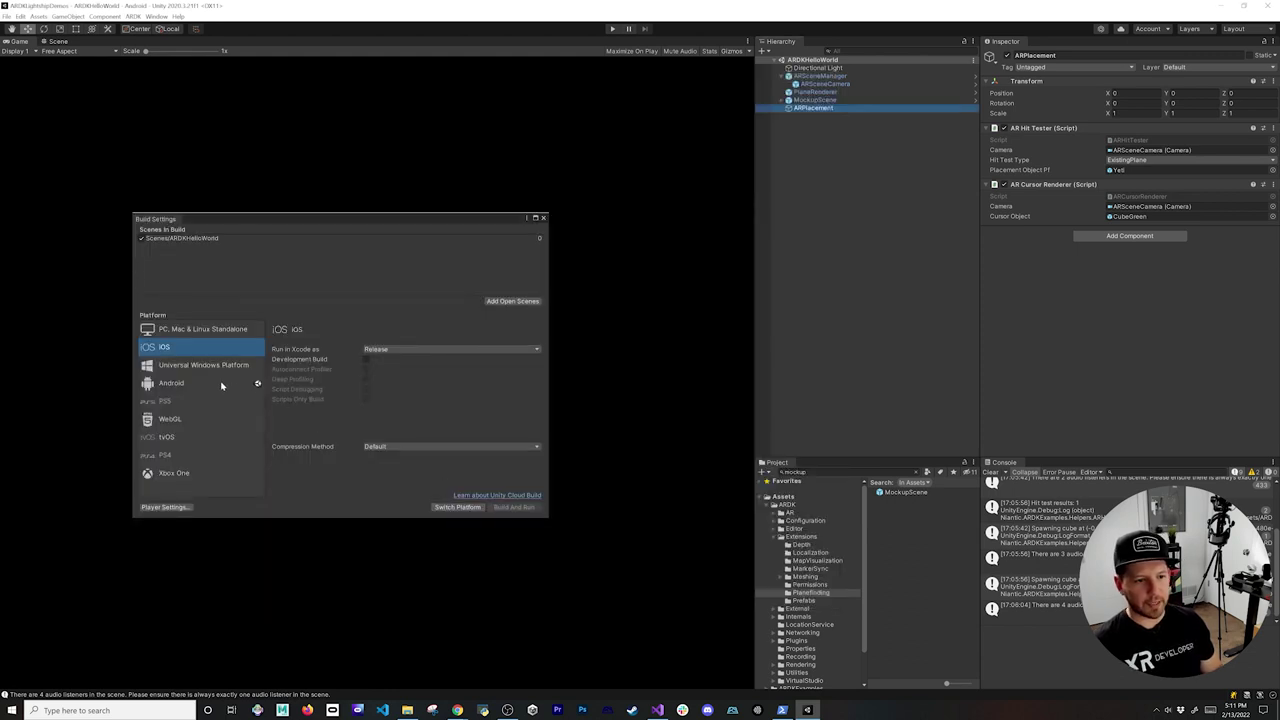
- Choose Android with the Google Pixel 4 as run device, and build and run the app, saving the APK to the Desktop
click(228, 388)
click(526, 409)
click(463, 410)
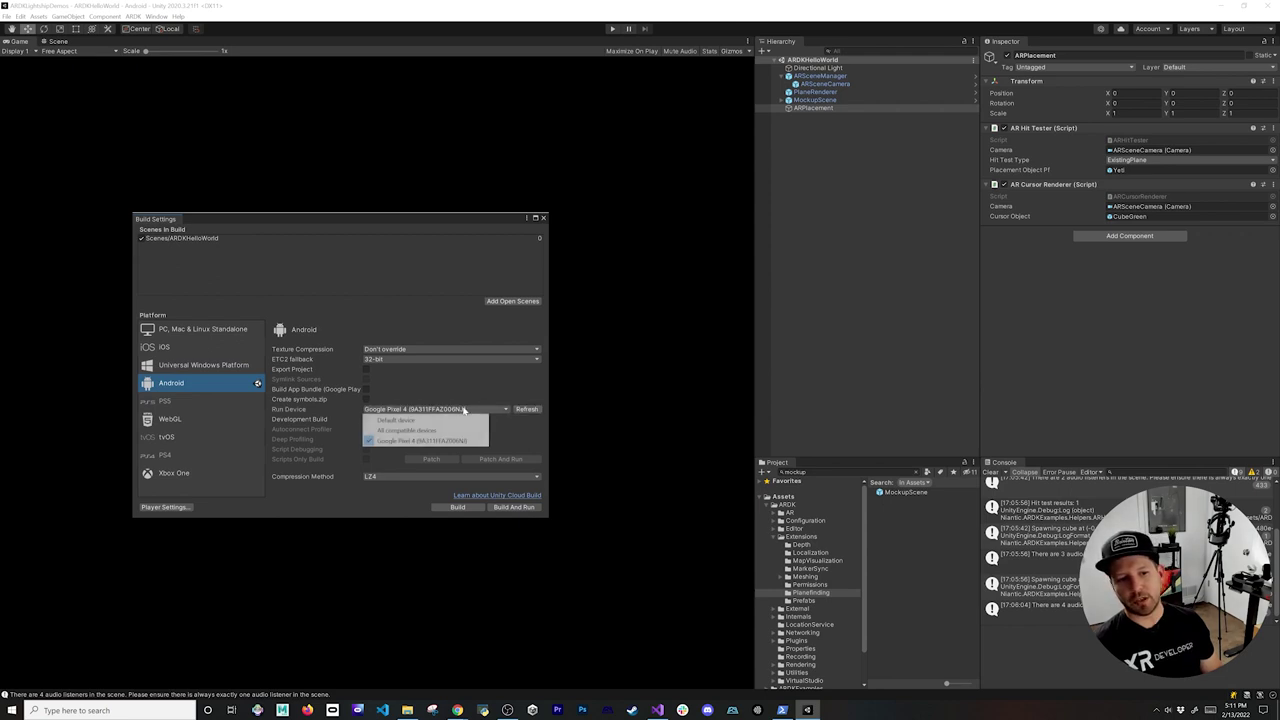
click(421, 440)
click(513, 507)
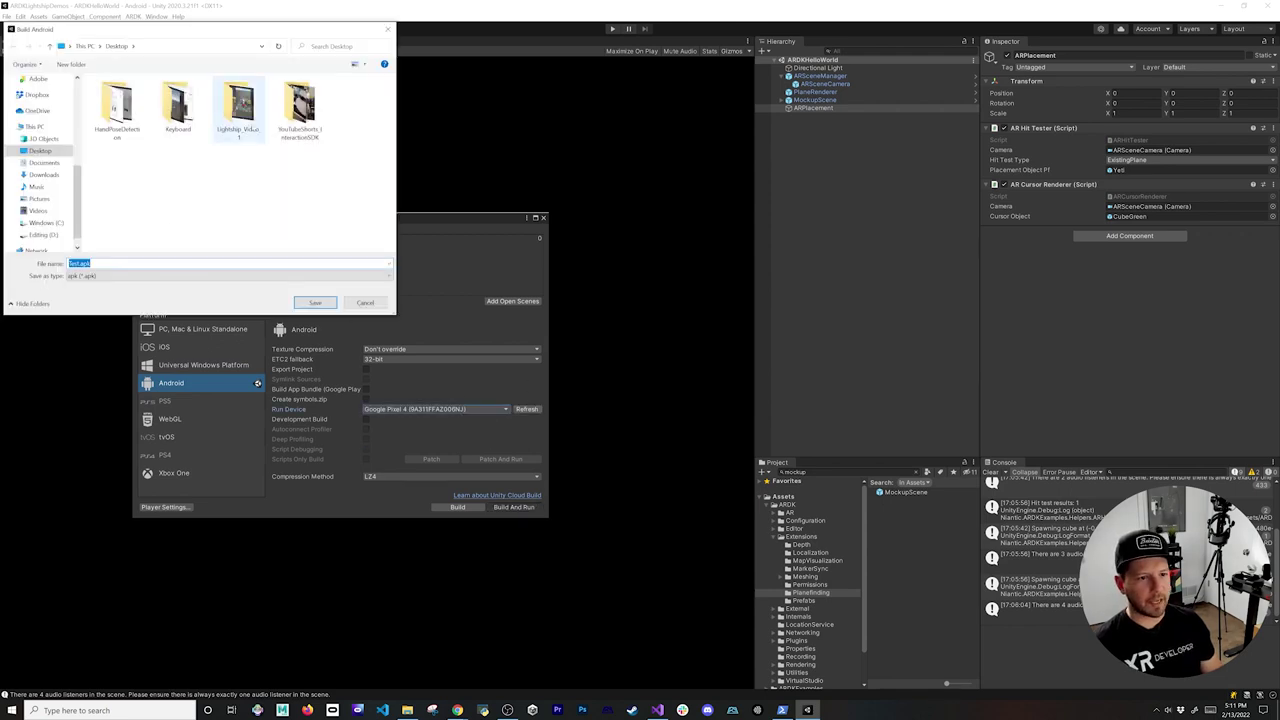
click(315, 302)
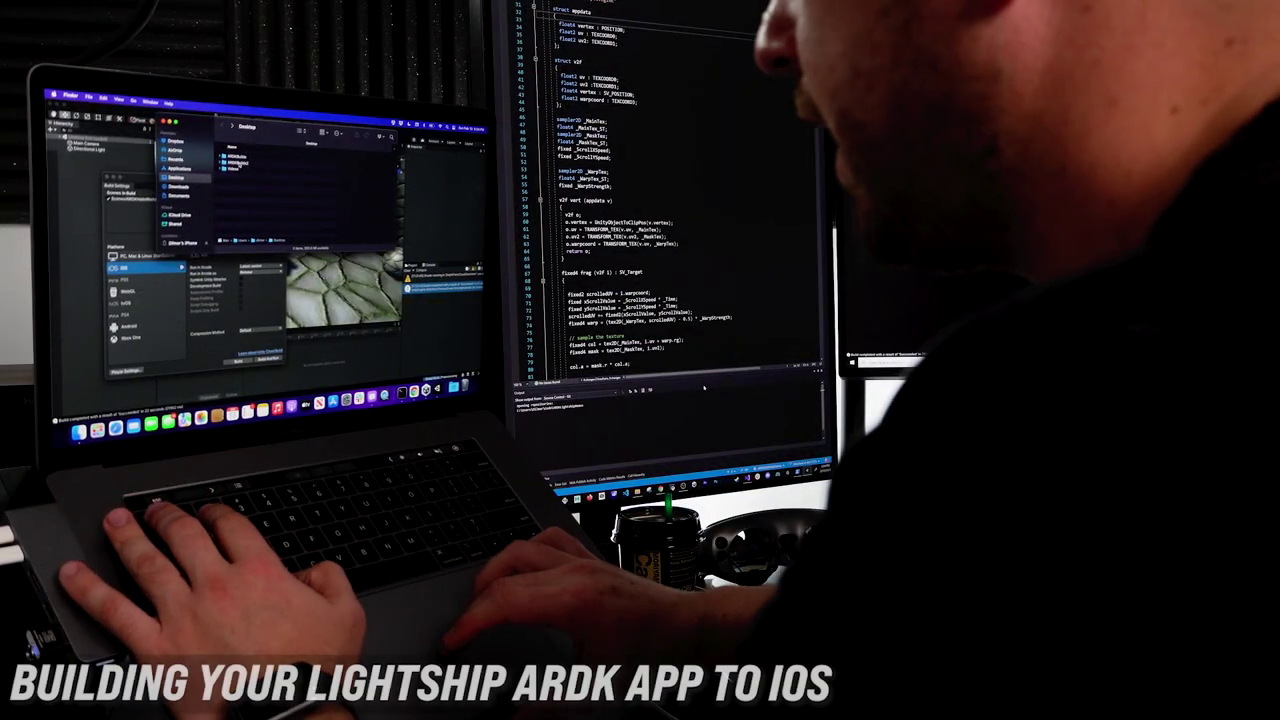
double_click(239, 163)
scroll(242, 165, down, 3)
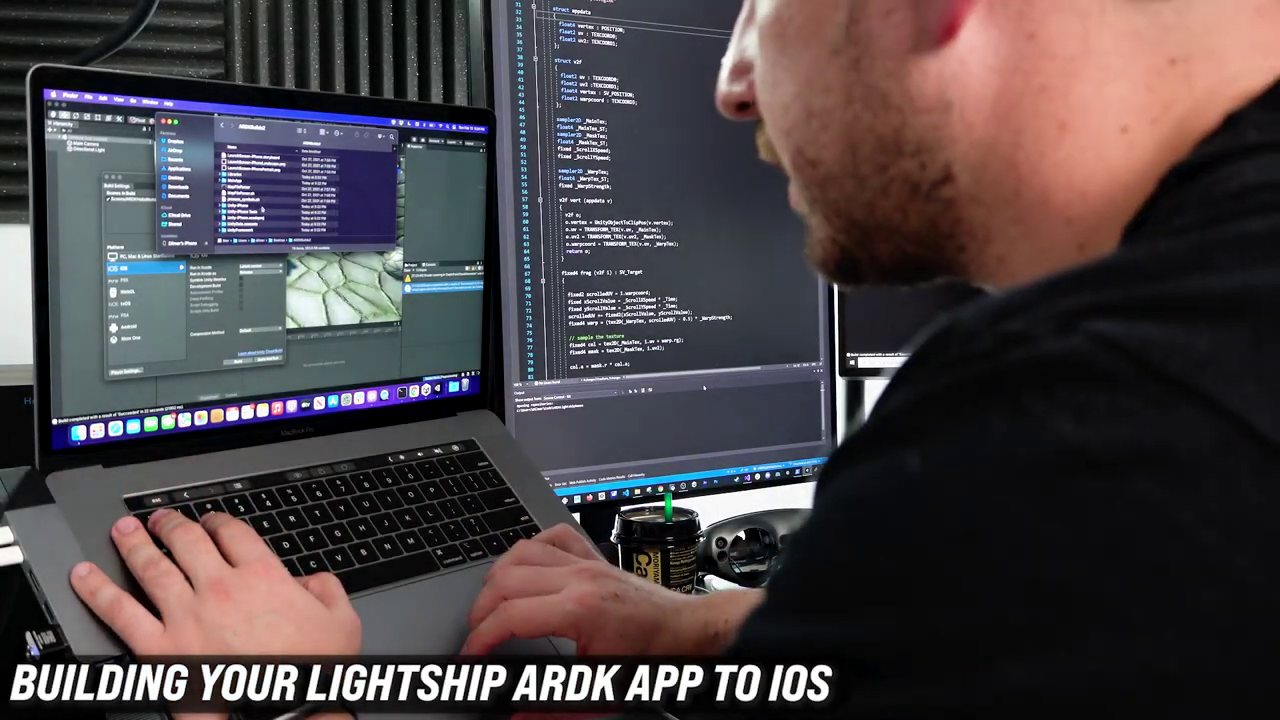
double_click(249, 219)
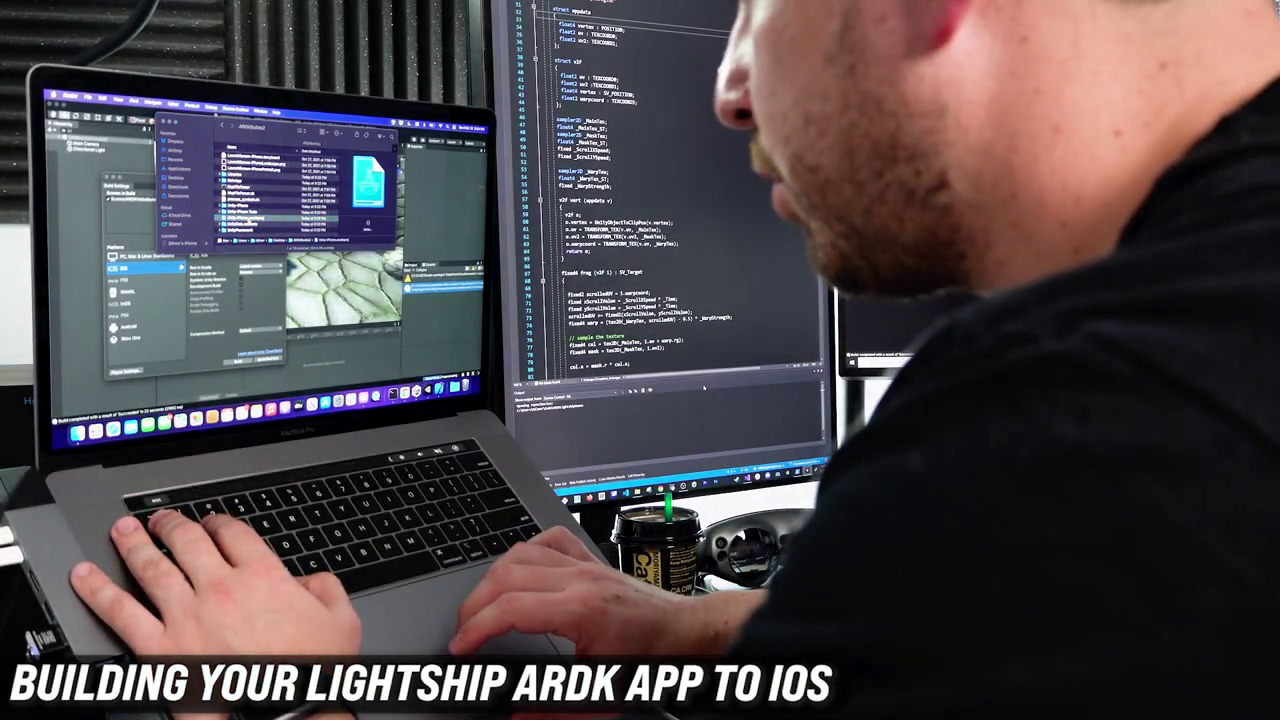